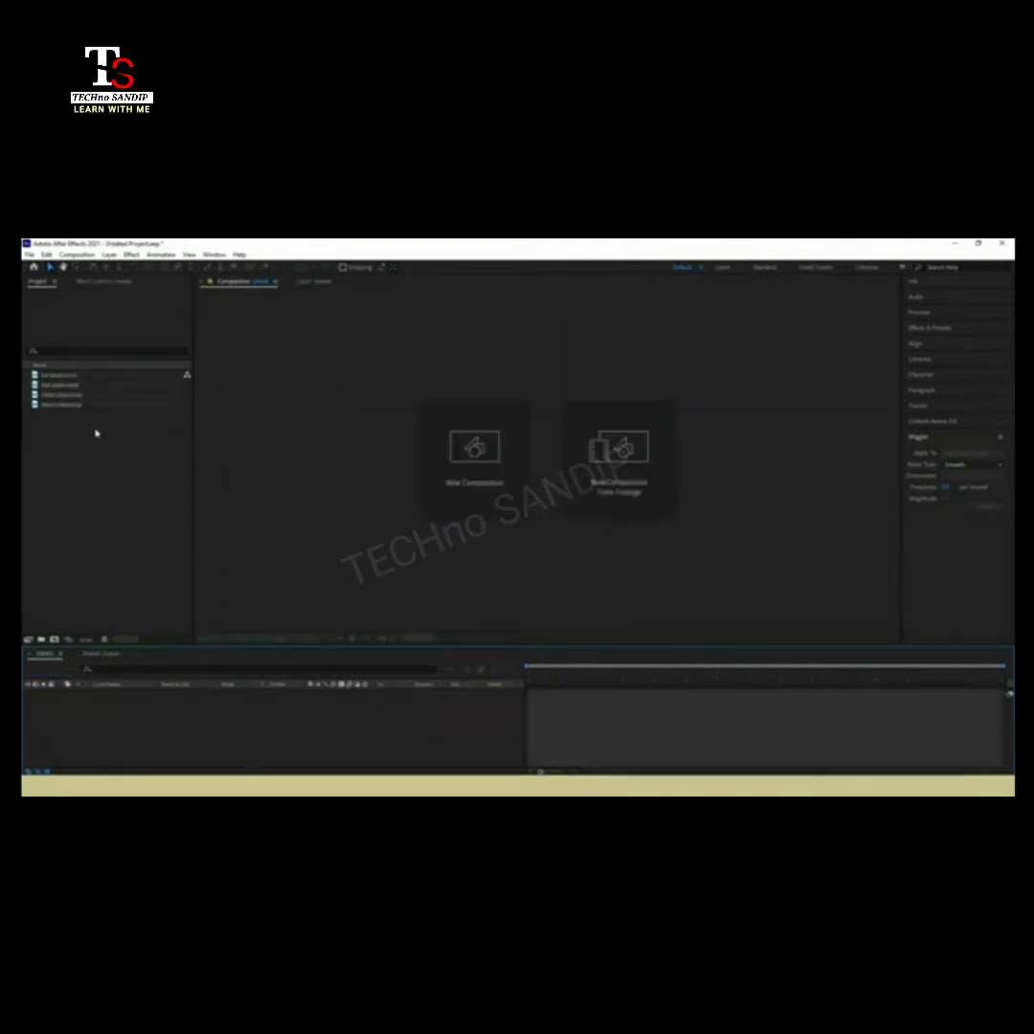
{"action": "right_click", "coordinate": [86, 453]}
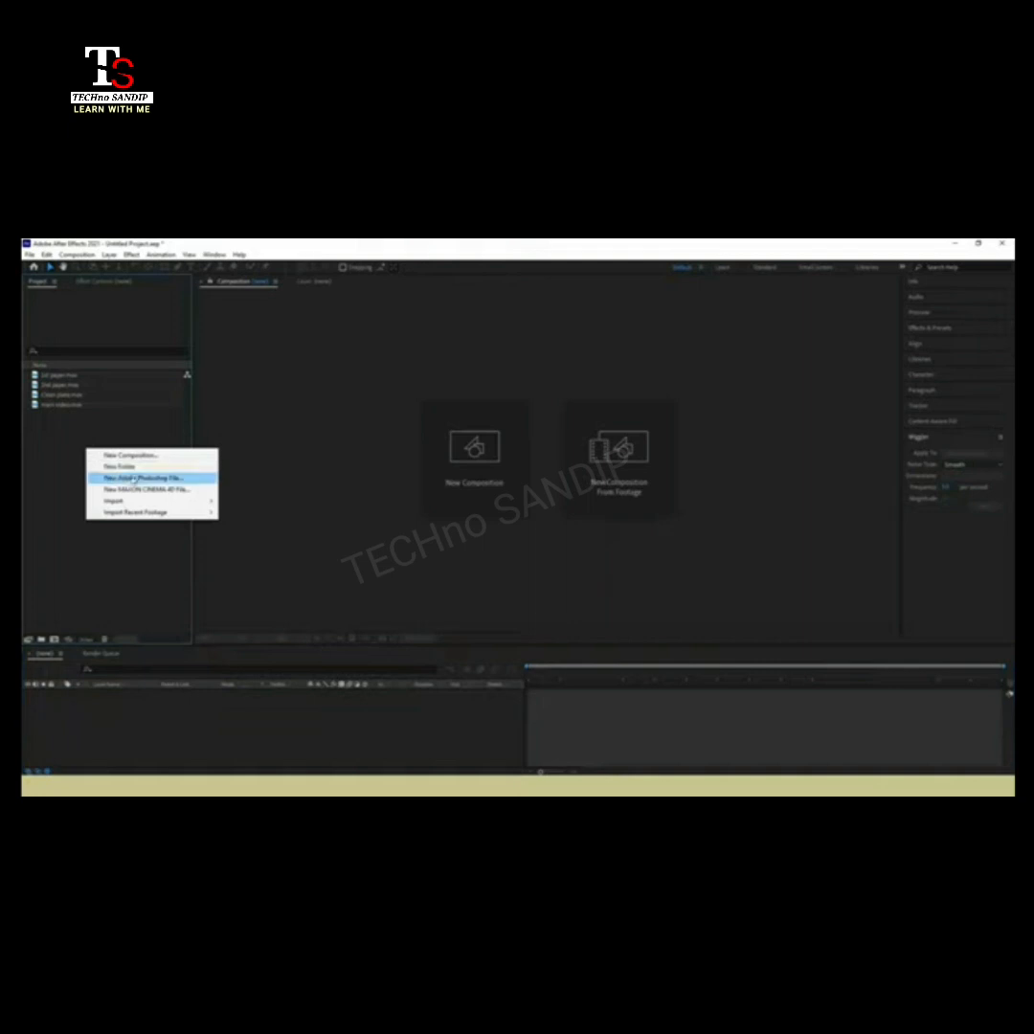
{"action": "mouse_move", "coordinate": [114, 502]}
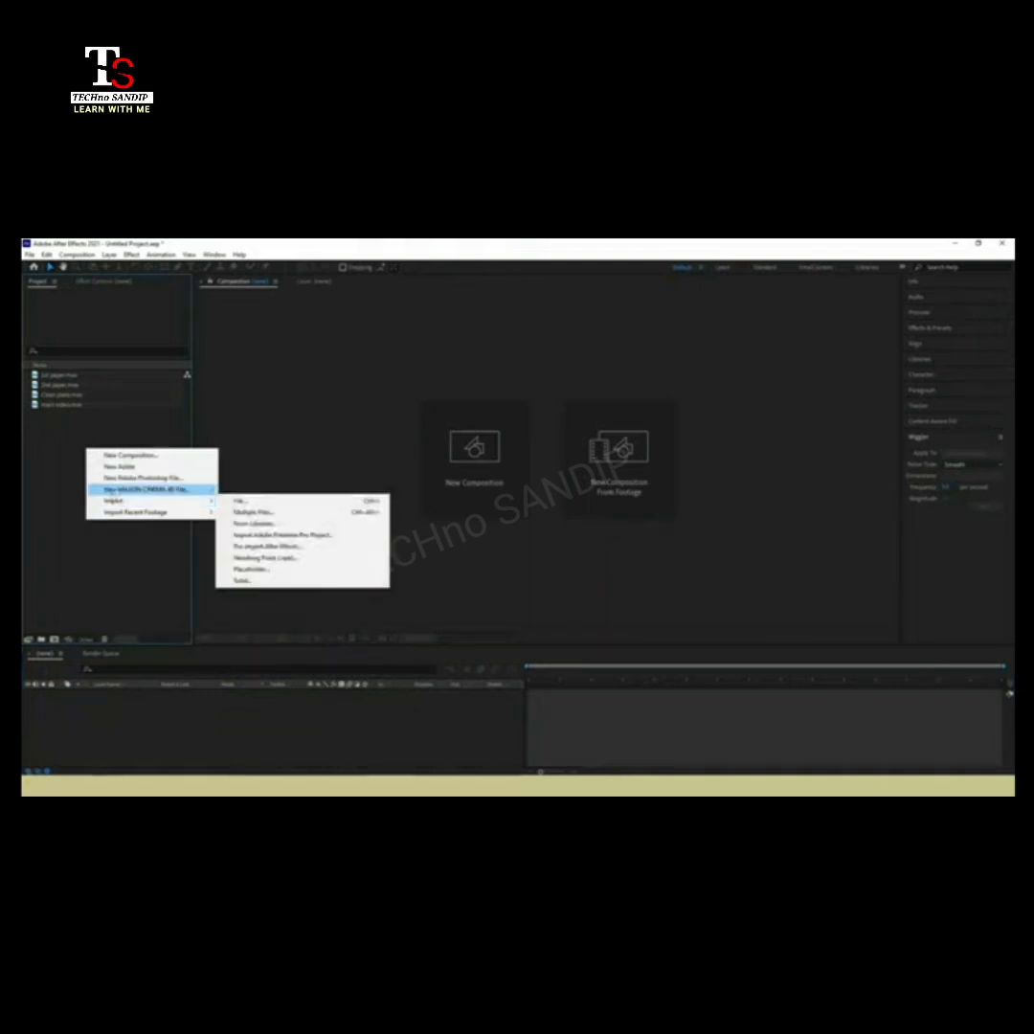
{"action": "left_click", "coordinate": [75, 429]}
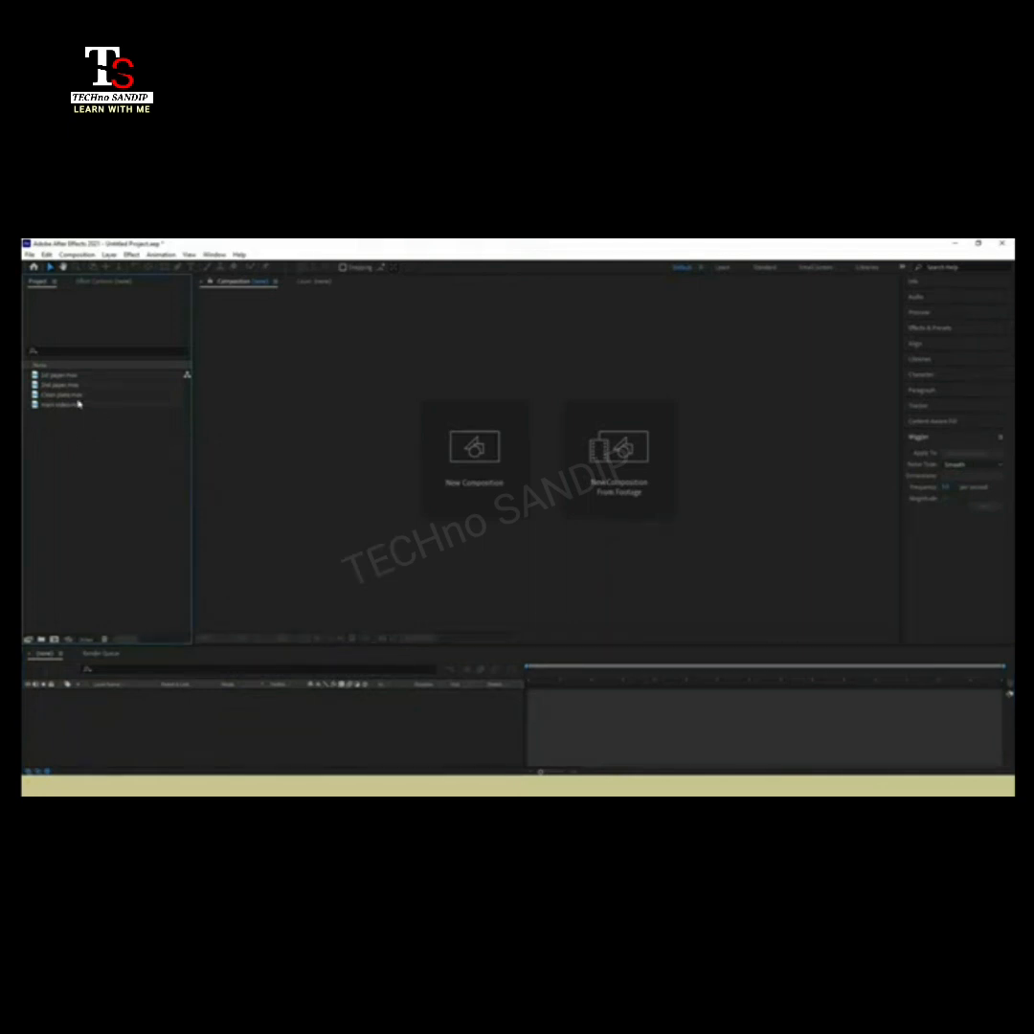
- Create a new composition from the clean plate footage and rename the composition as main comp
{"action": "left_click_drag", "start_coordinate": [67, 400], "coordinate": [457, 462]}
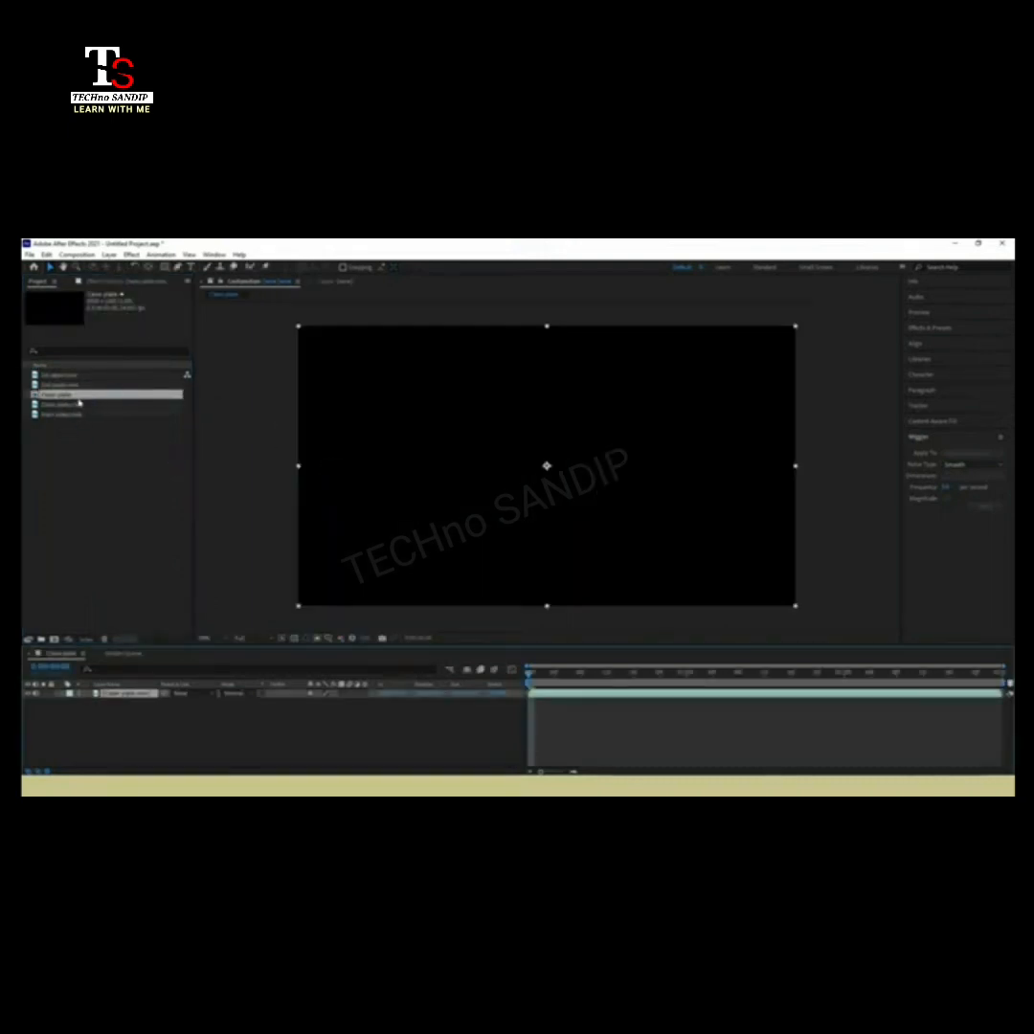
{"action": "right_click", "coordinate": [72, 396]}
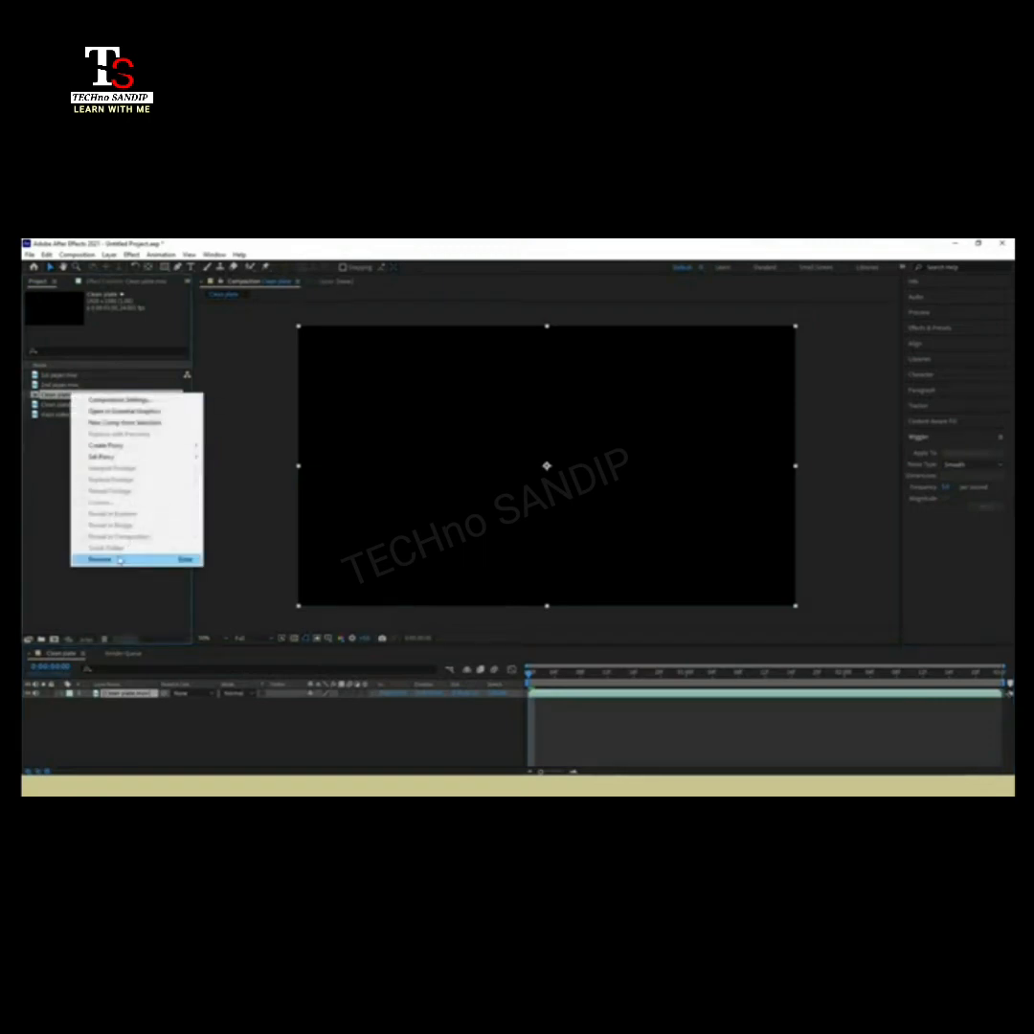
{"action": "left_click", "coordinate": [116, 558]}
{"action": "type", "text": "Mai"}
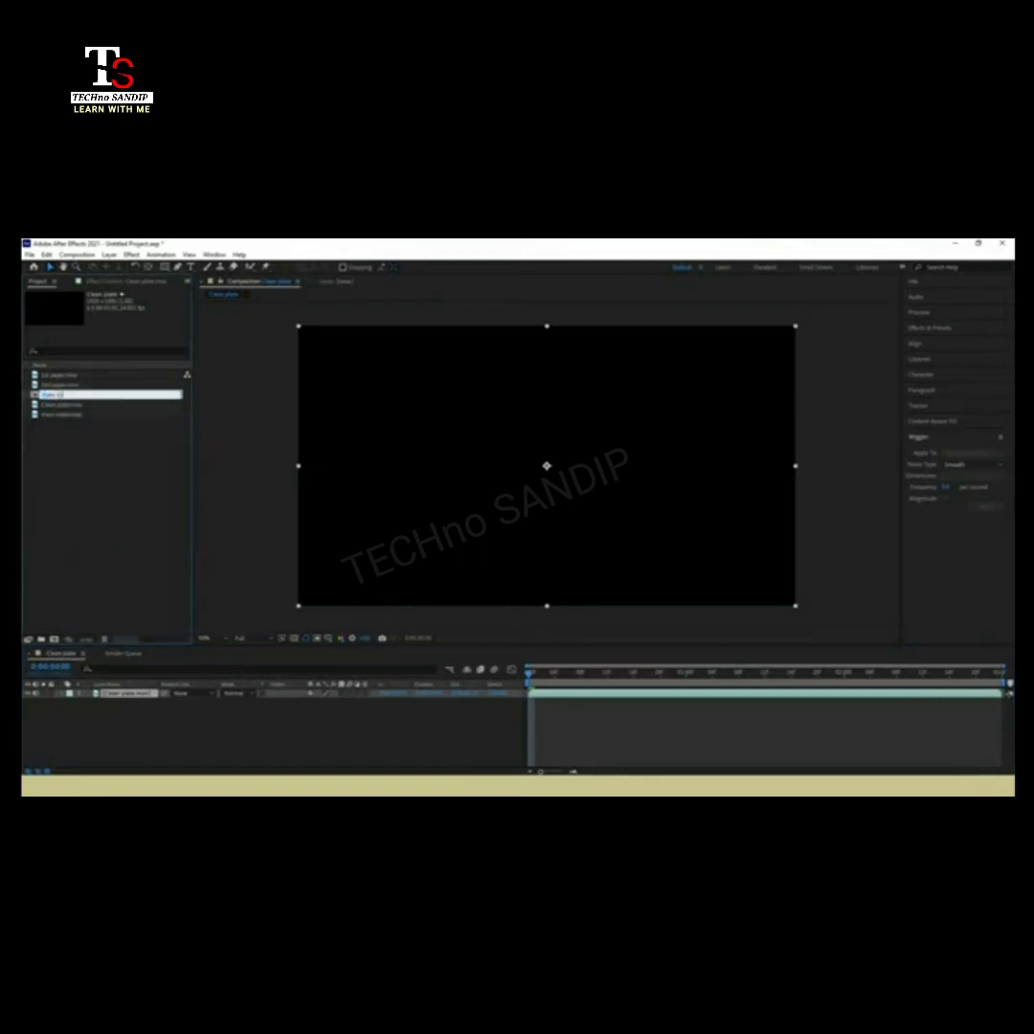
{"action": "key", "text": "Return"}
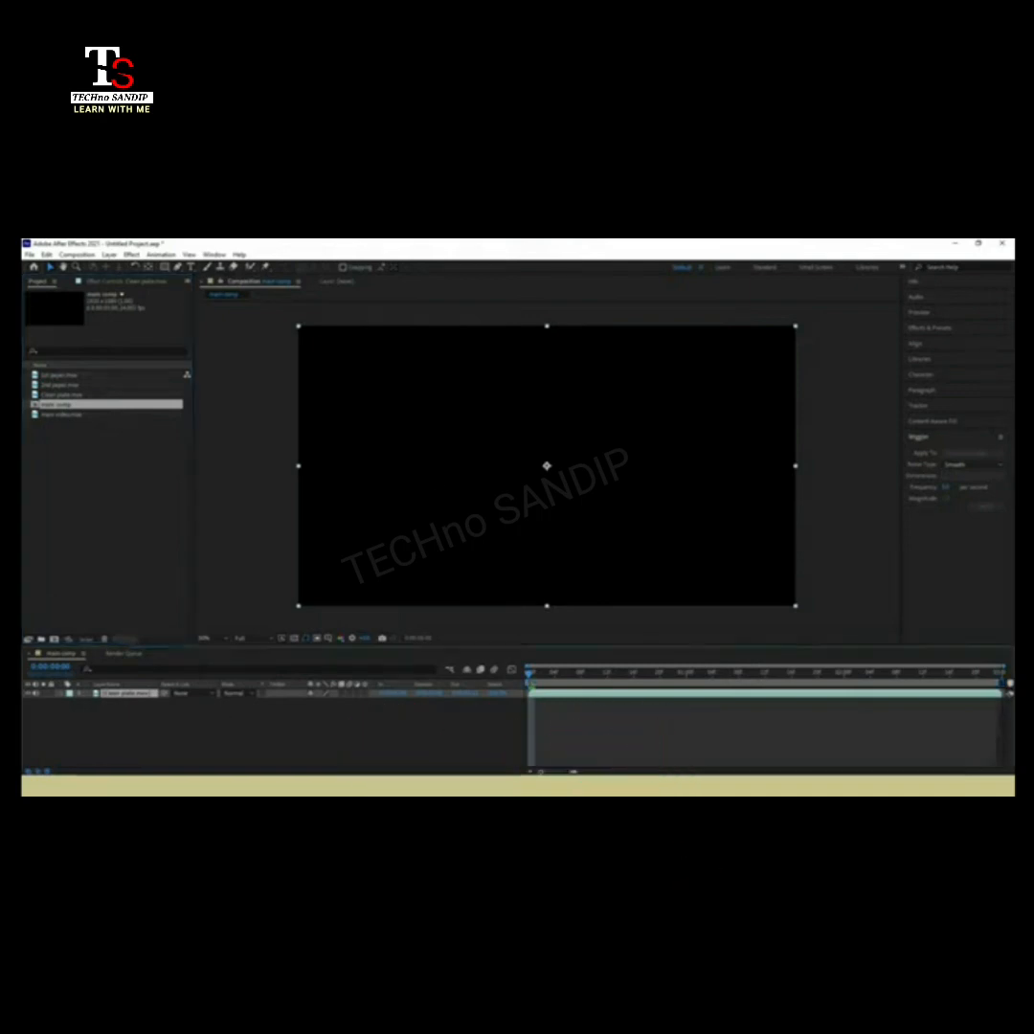
- Trim the black opening frames off the clean plate layer and align the layer with the start of the composition
{"action": "left_click_drag", "start_coordinate": [530, 675], "coordinate": [624, 678]}
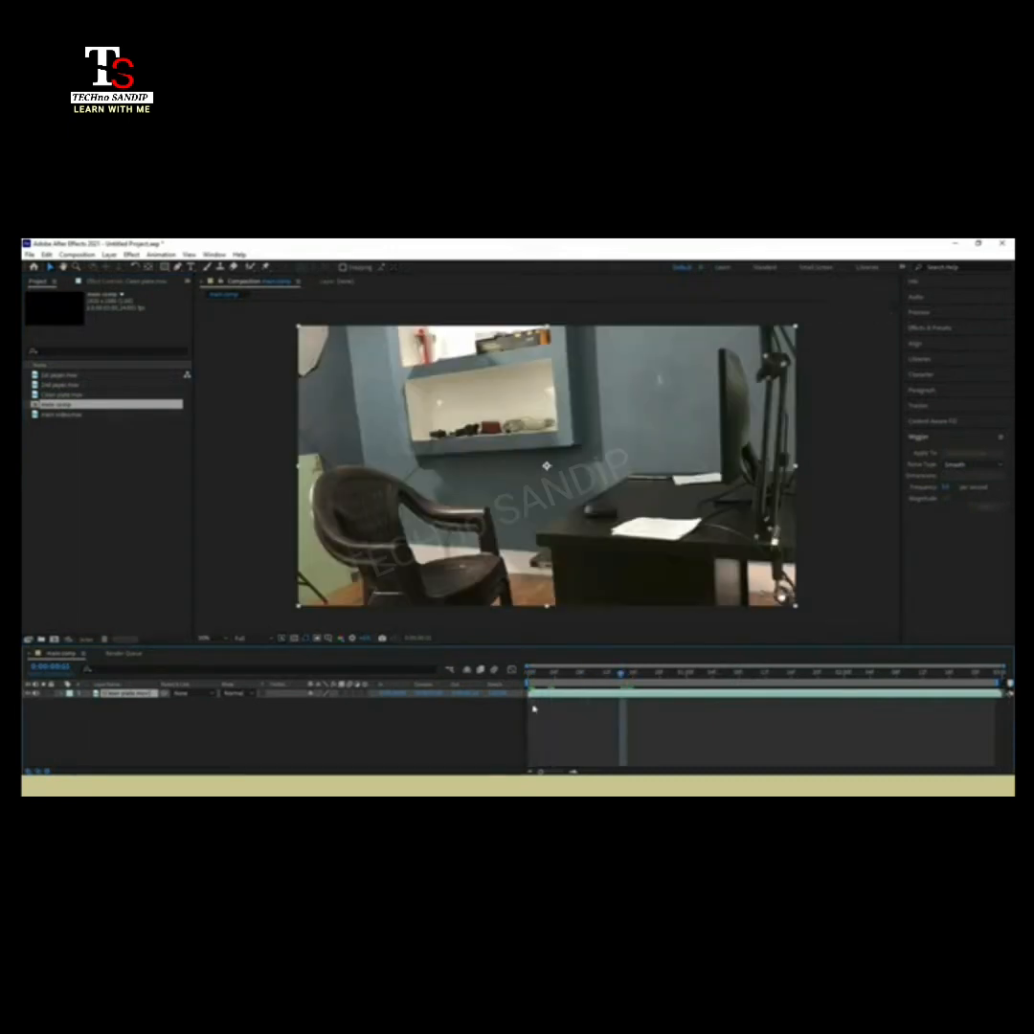
{"action": "mouse_move", "coordinate": [529, 693]}
{"action": "left_mouse_down"}
{"action": "mouse_move", "coordinate": [616, 693]}
{"action": "mouse_move", "coordinate": [549, 700]}
{"action": "left_mouse_up"}
{"action": "left_click", "coordinate": [551, 675]}
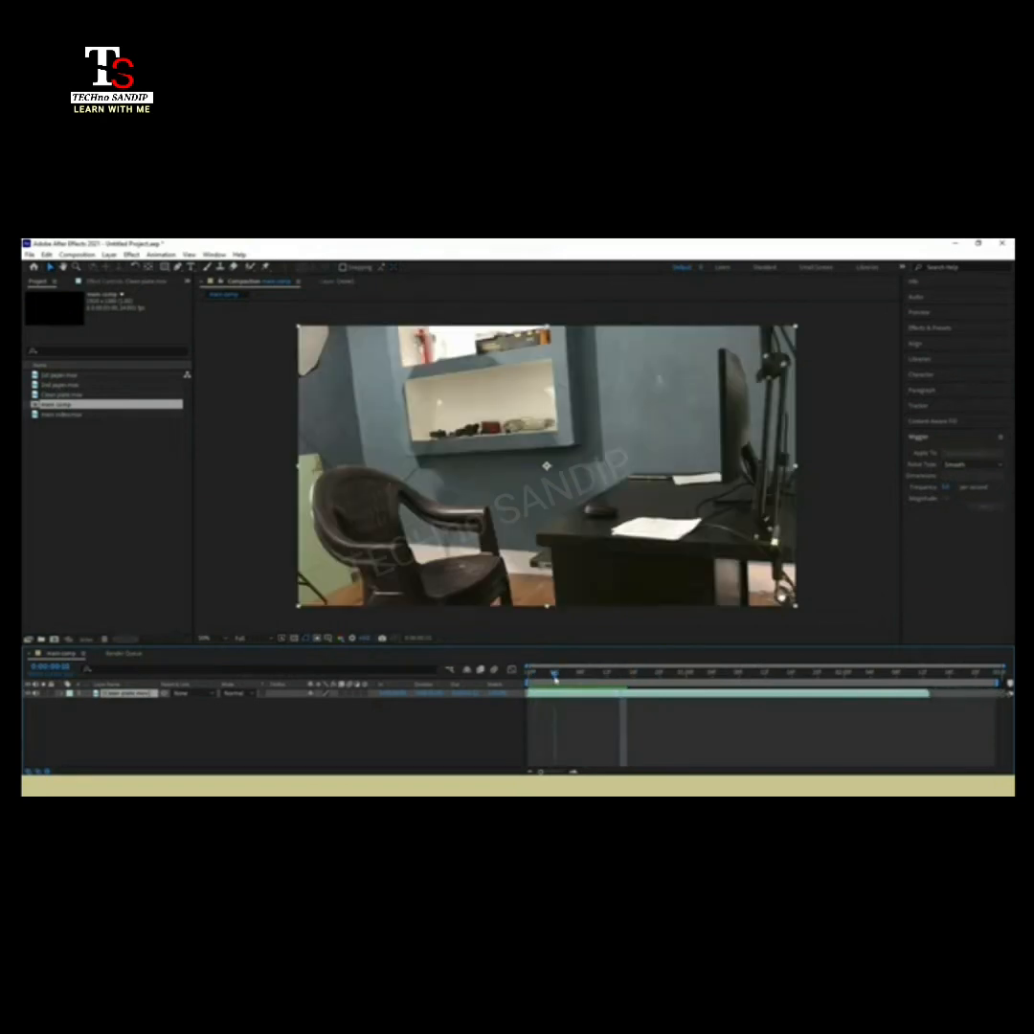
{"action": "mouse_move", "coordinate": [532, 693]}
{"action": "left_mouse_down"}
{"action": "mouse_move", "coordinate": [562, 693]}
{"action": "mouse_move", "coordinate": [543, 697]}
{"action": "left_mouse_up"}
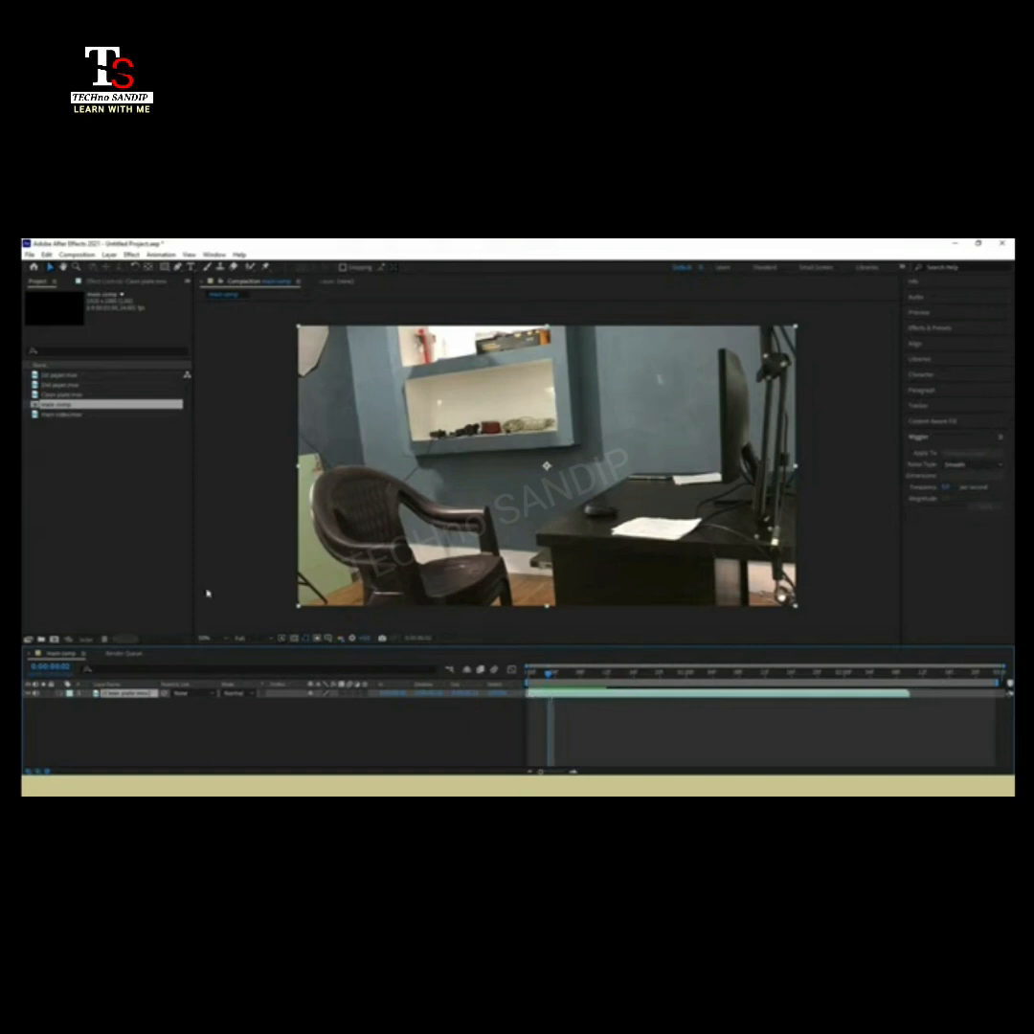
- Add main video.mov to the timeline above the clean plate layer and preview the composition
{"action": "left_click", "coordinate": [74, 417]}
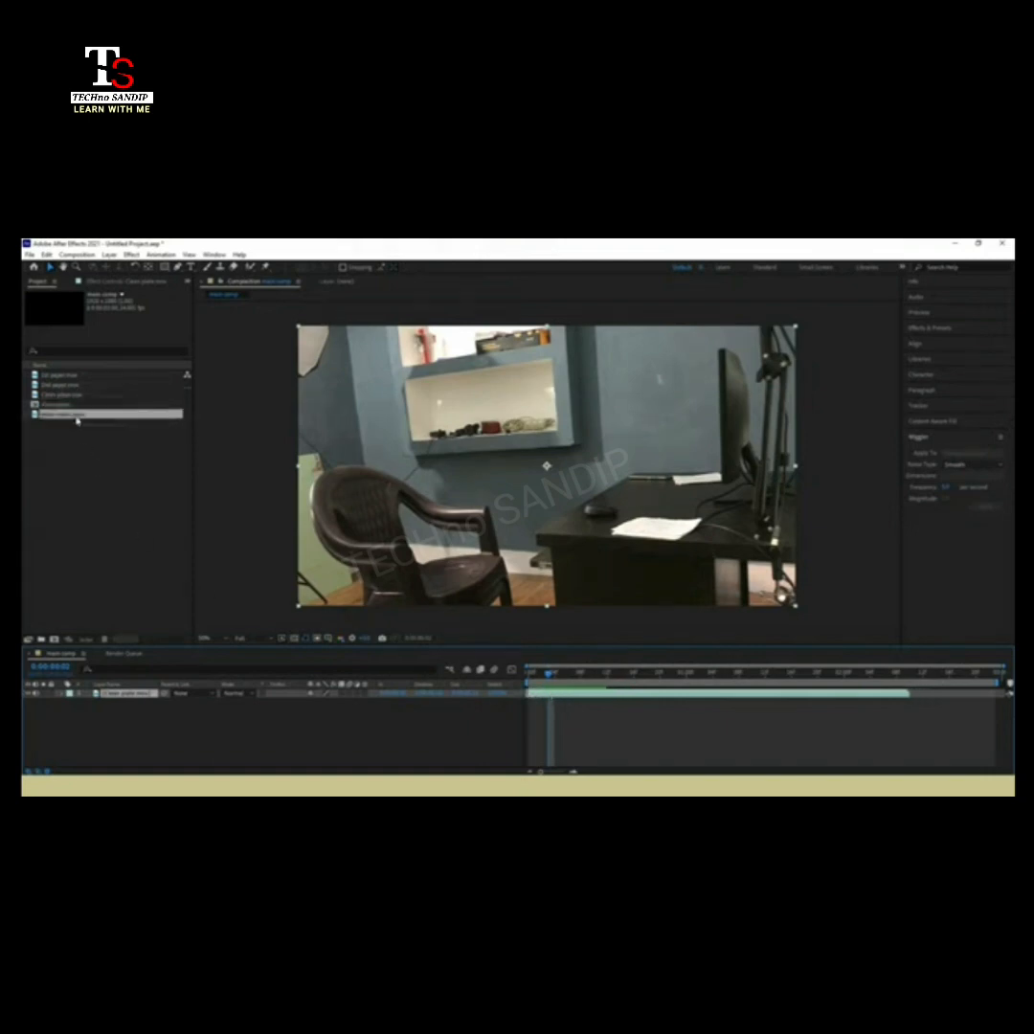
{"action": "left_click_drag", "start_coordinate": [128, 681], "coordinate": [131, 697]}
{"action": "key", "text": "space"}
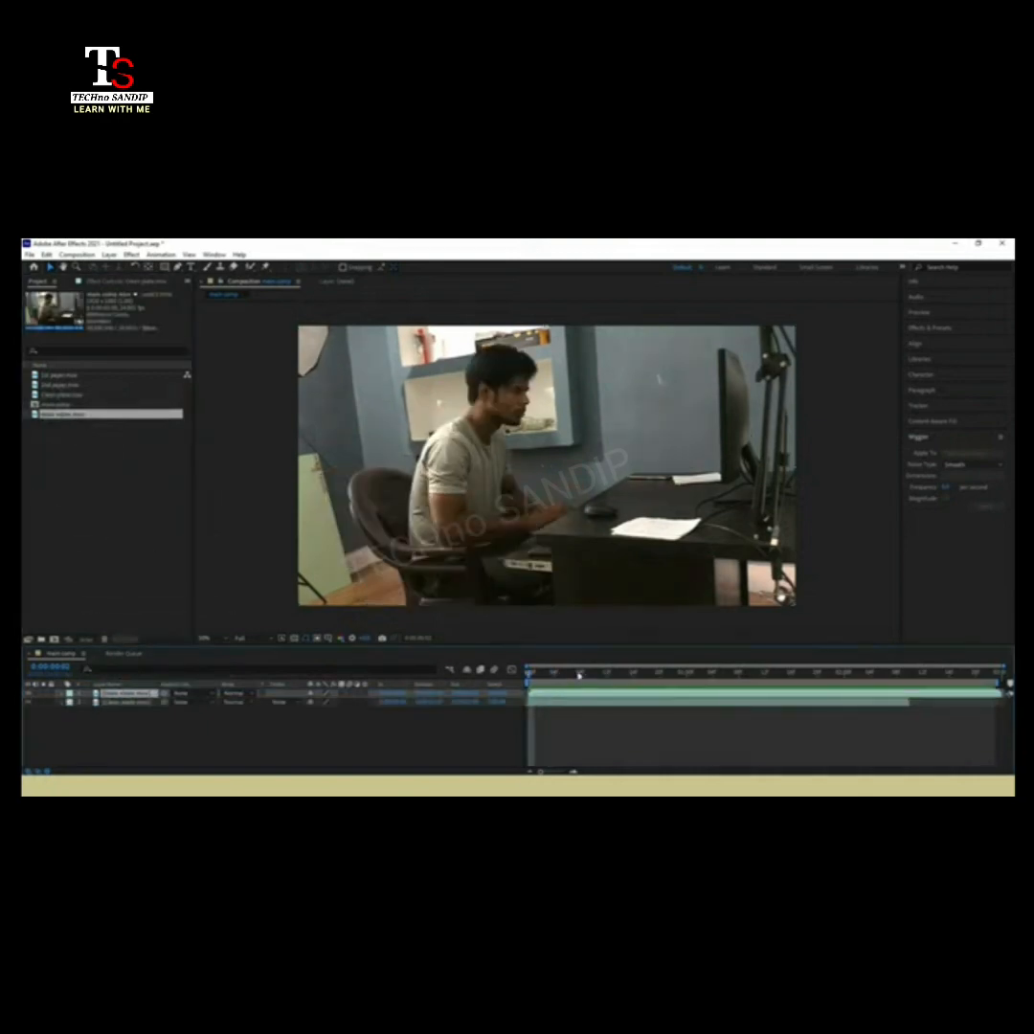
{"action": "key", "text": "space"}
- Split the main video layer at 0:00:00:11, where the man's arm is stretched toward the monitor
{"action": "mouse_move", "coordinate": [593, 679]}
{"action": "left_mouse_down"}
{"action": "mouse_move", "coordinate": [557, 681]}
{"action": "mouse_move", "coordinate": [588, 678]}
{"action": "left_mouse_up"}
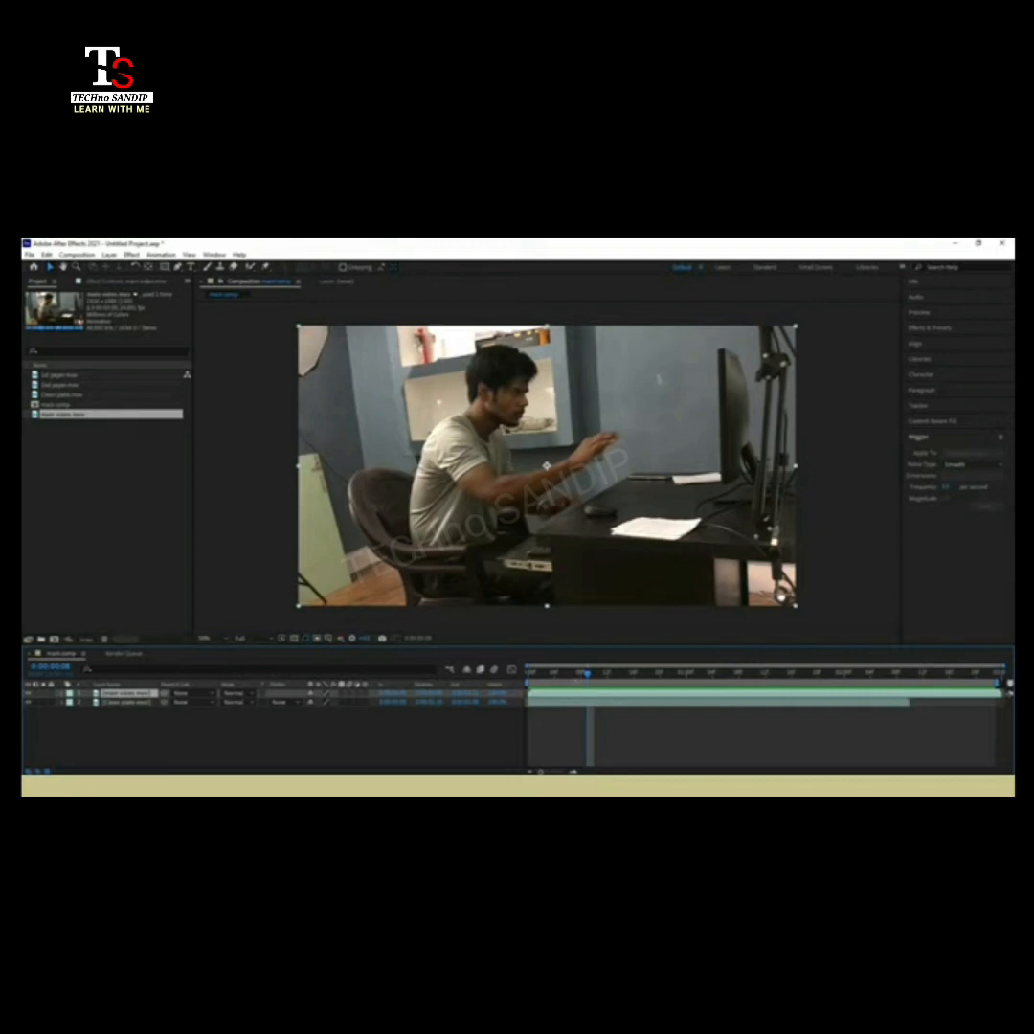
{"action": "key", "text": "space"}
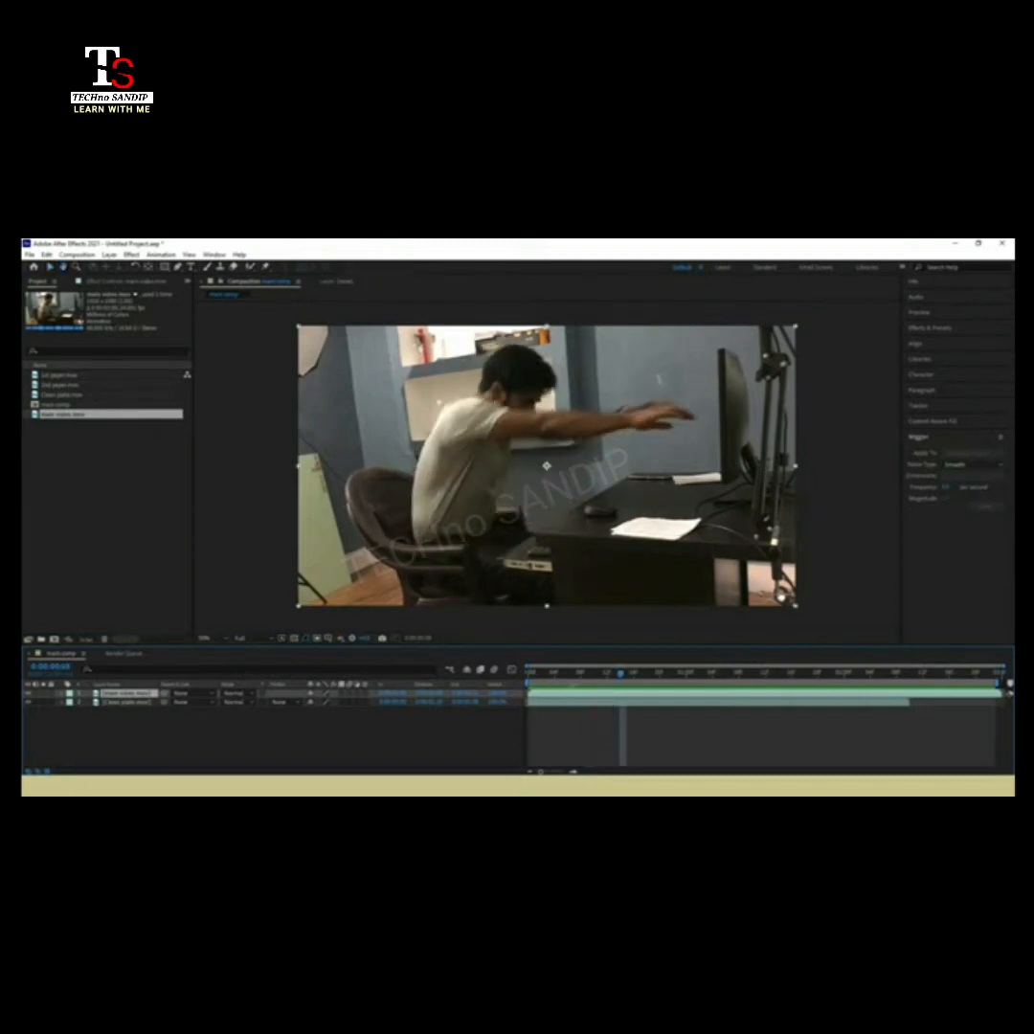
{"action": "mouse_move", "coordinate": [621, 674]}
{"action": "left_mouse_down"}
{"action": "mouse_move", "coordinate": [589, 676]}
{"action": "mouse_move", "coordinate": [609, 678]}
{"action": "left_mouse_up"}
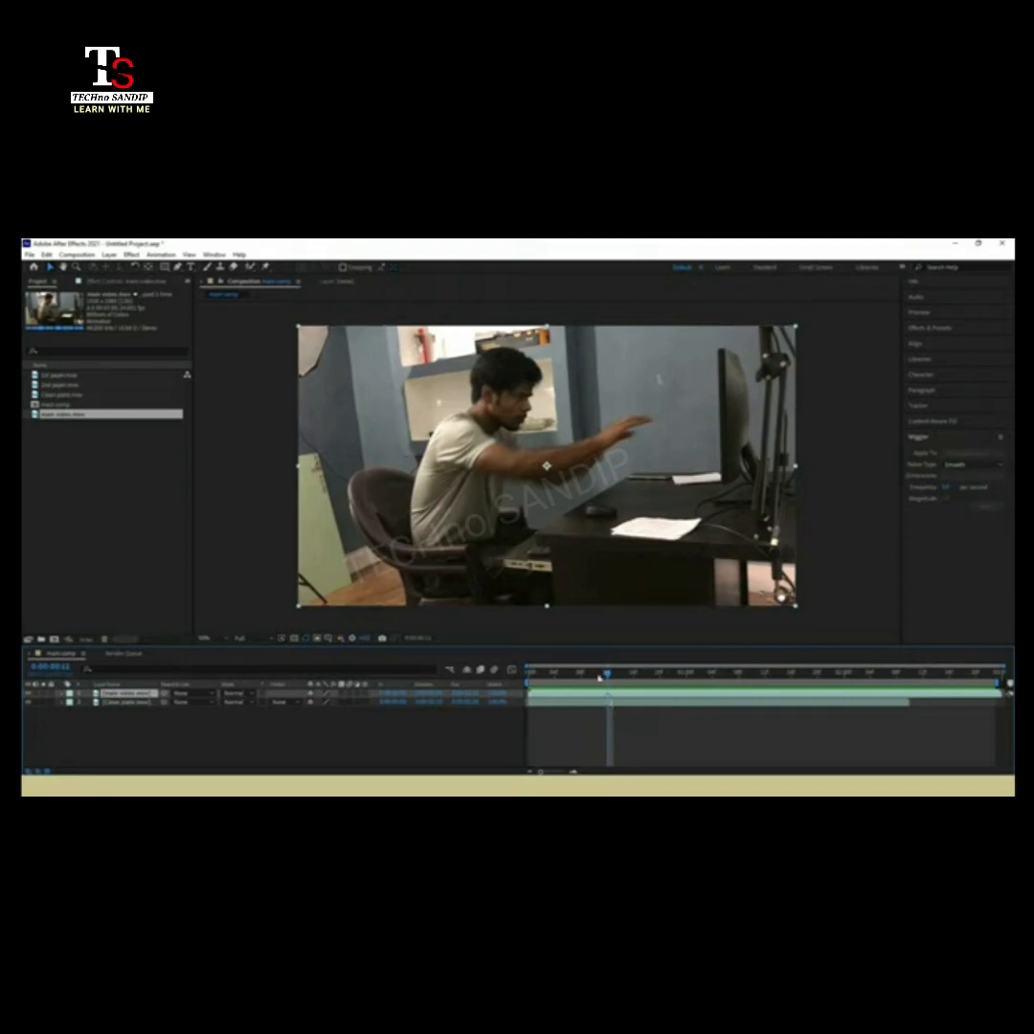
{"action": "left_click", "coordinate": [46, 255]}
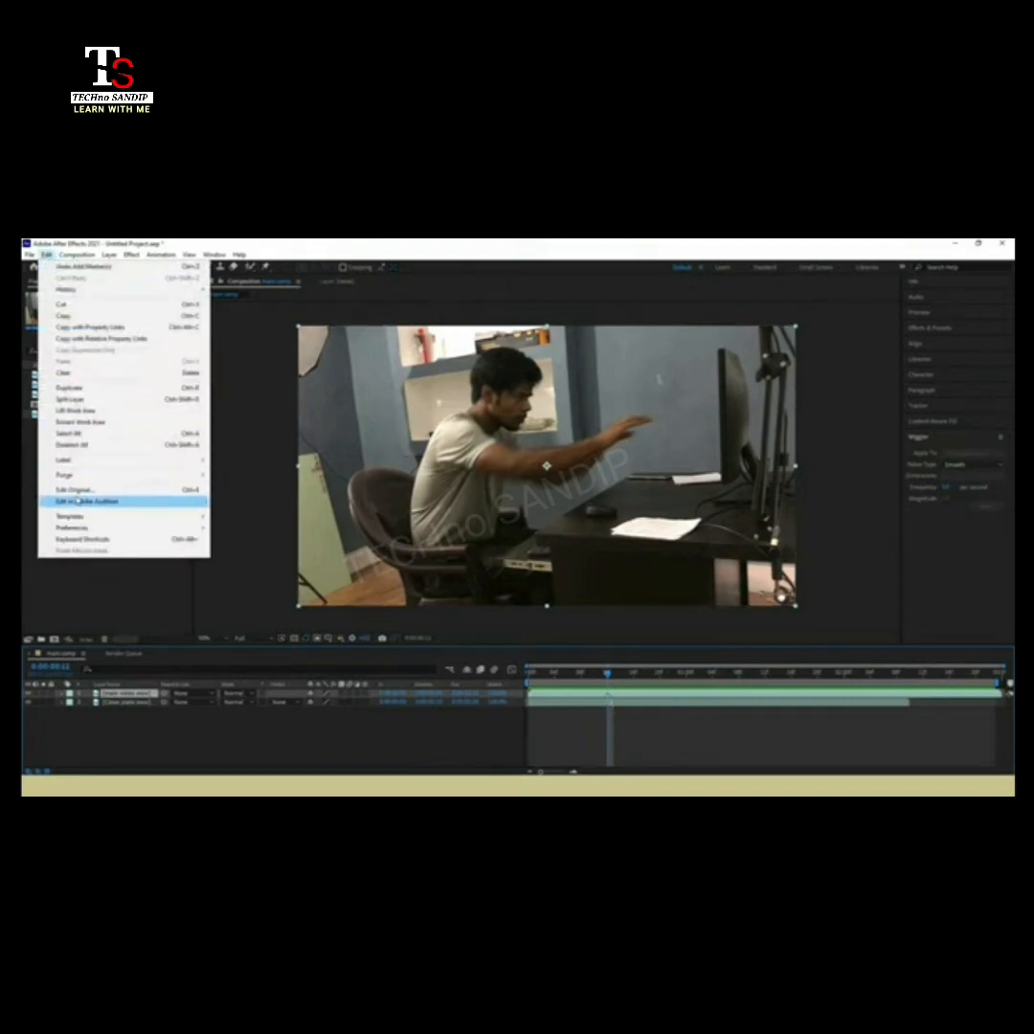
{"action": "left_click", "coordinate": [72, 398]}
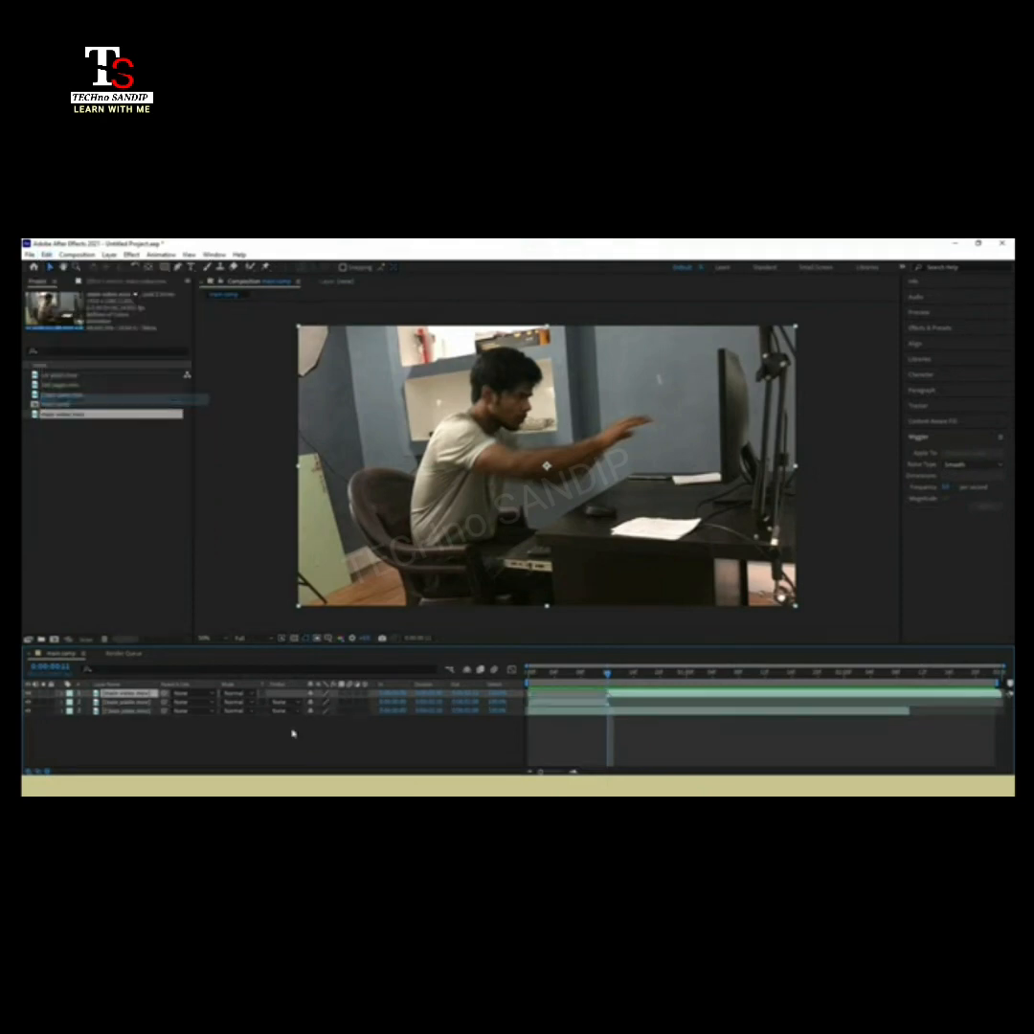
- Apply Freeze Frame to the second part of the split main video layer at the current frame
{"action": "left_click", "coordinate": [634, 741]}
{"action": "left_click", "coordinate": [626, 694]}
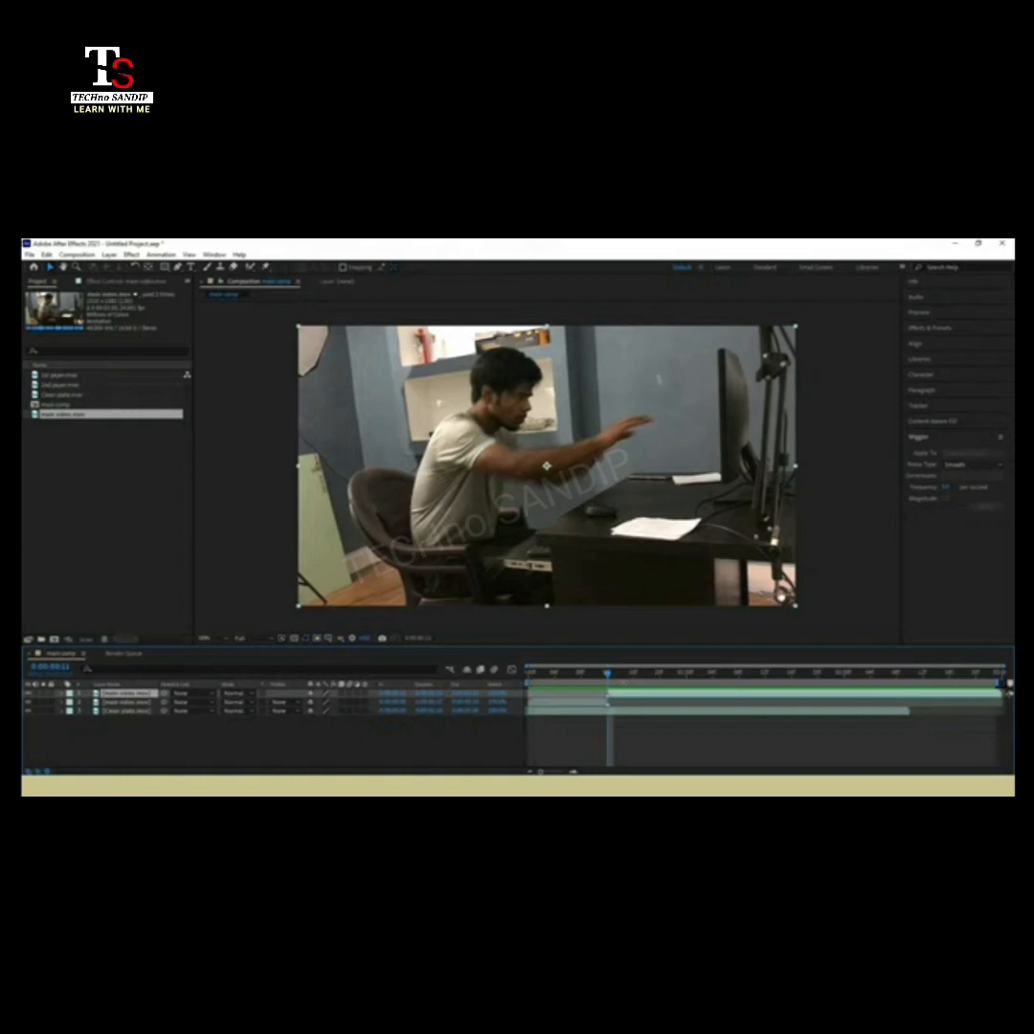
{"action": "left_click", "coordinate": [639, 752]}
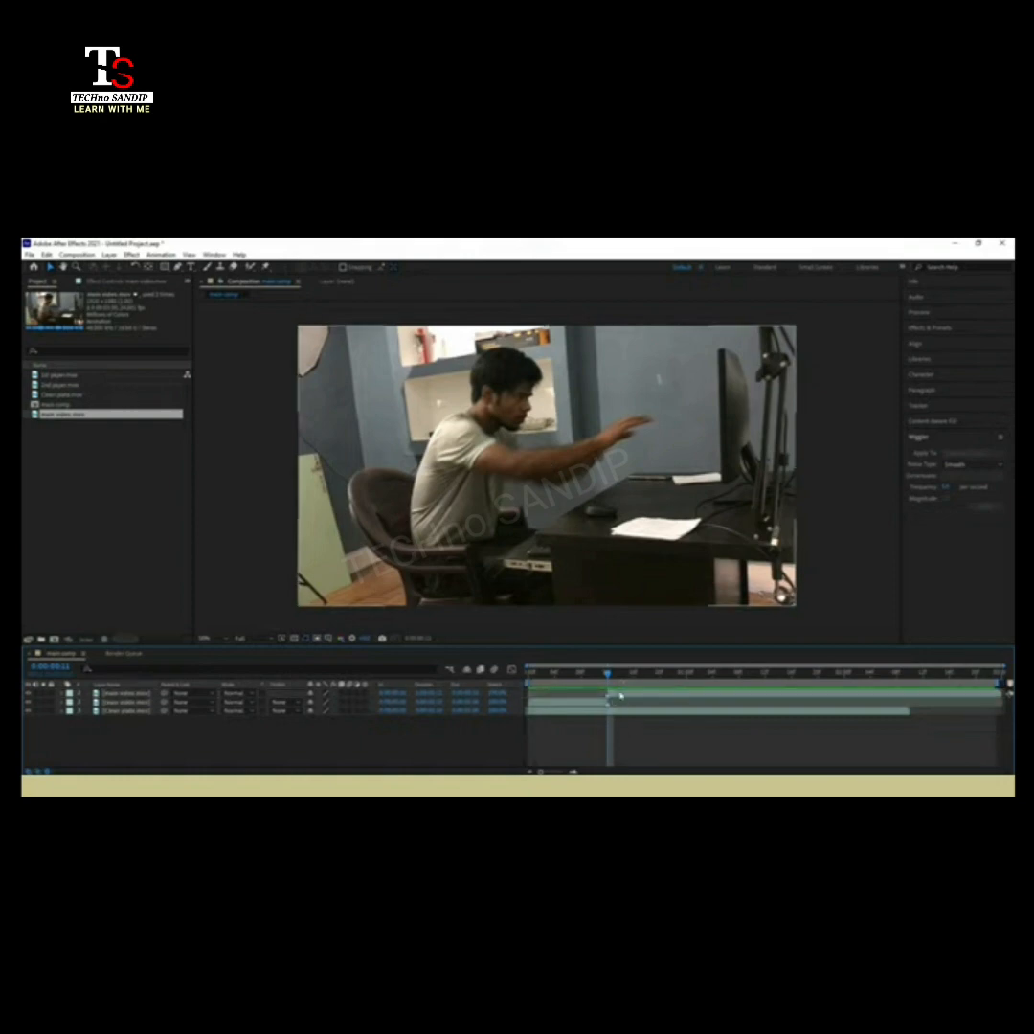
{"action": "left_click", "coordinate": [620, 697]}
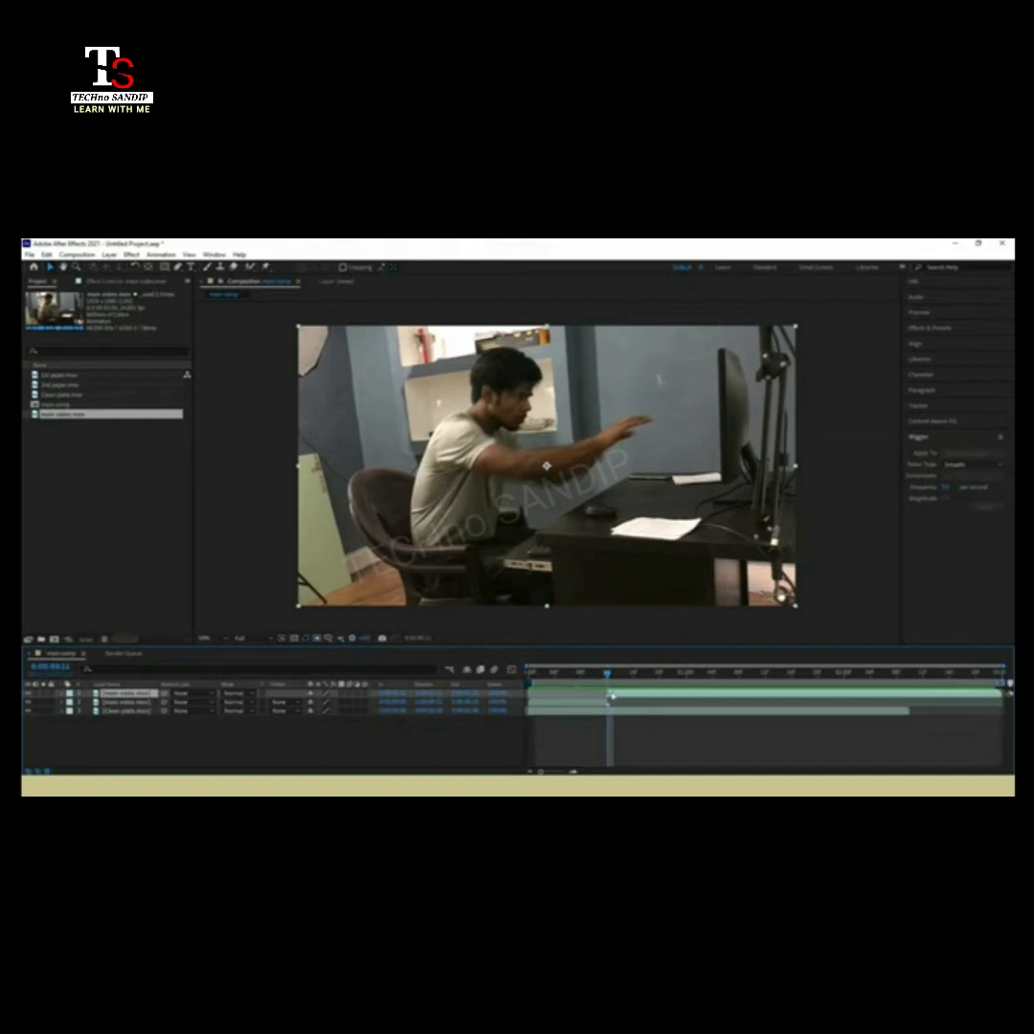
{"action": "right_click", "coordinate": [132, 696]}
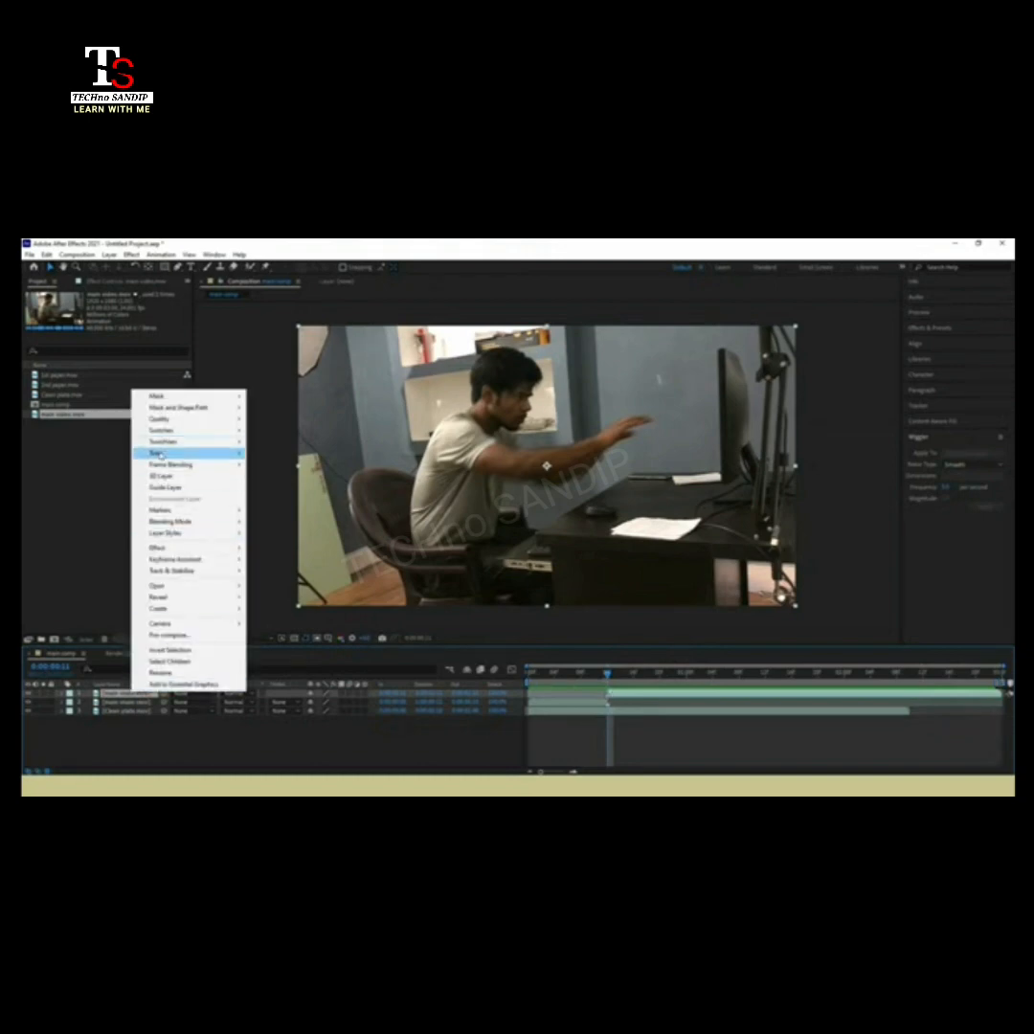
{"action": "mouse_move", "coordinate": [191, 453]}
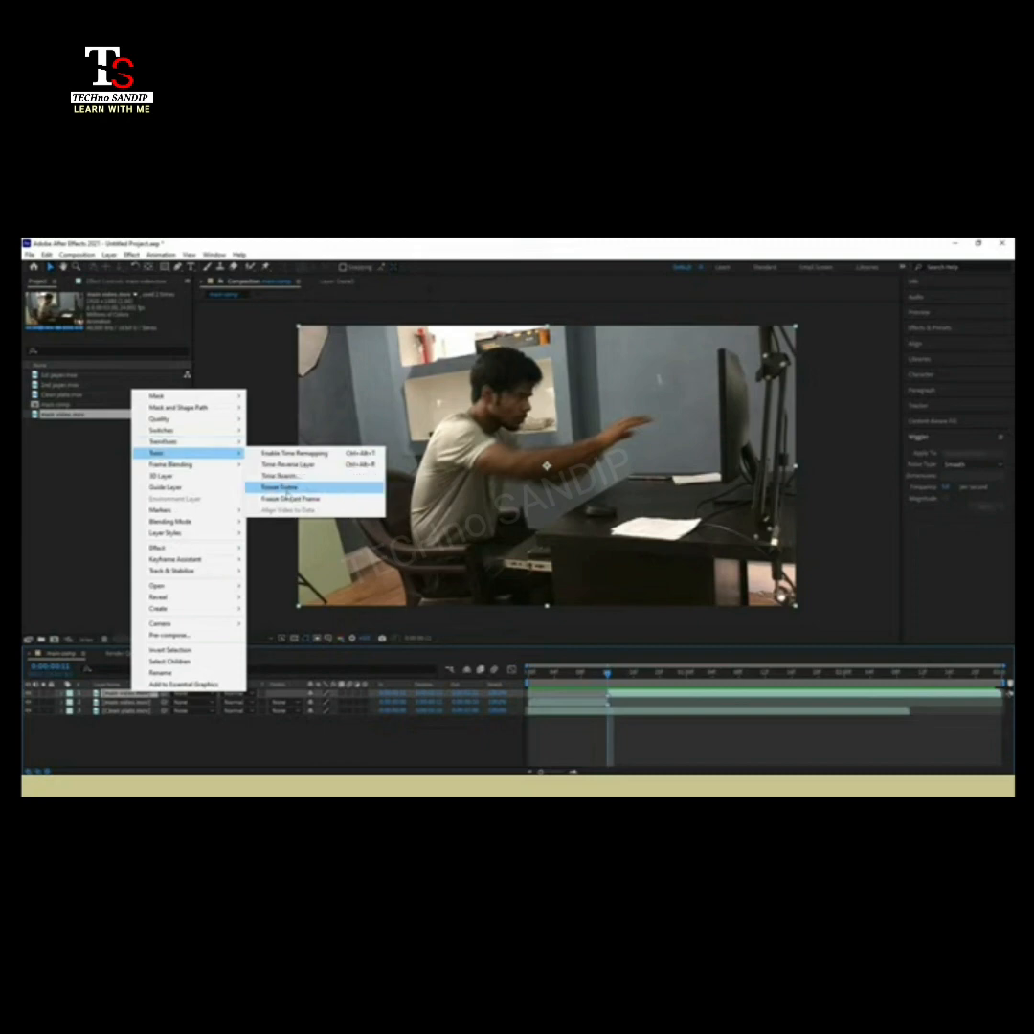
{"action": "left_click", "coordinate": [287, 489]}
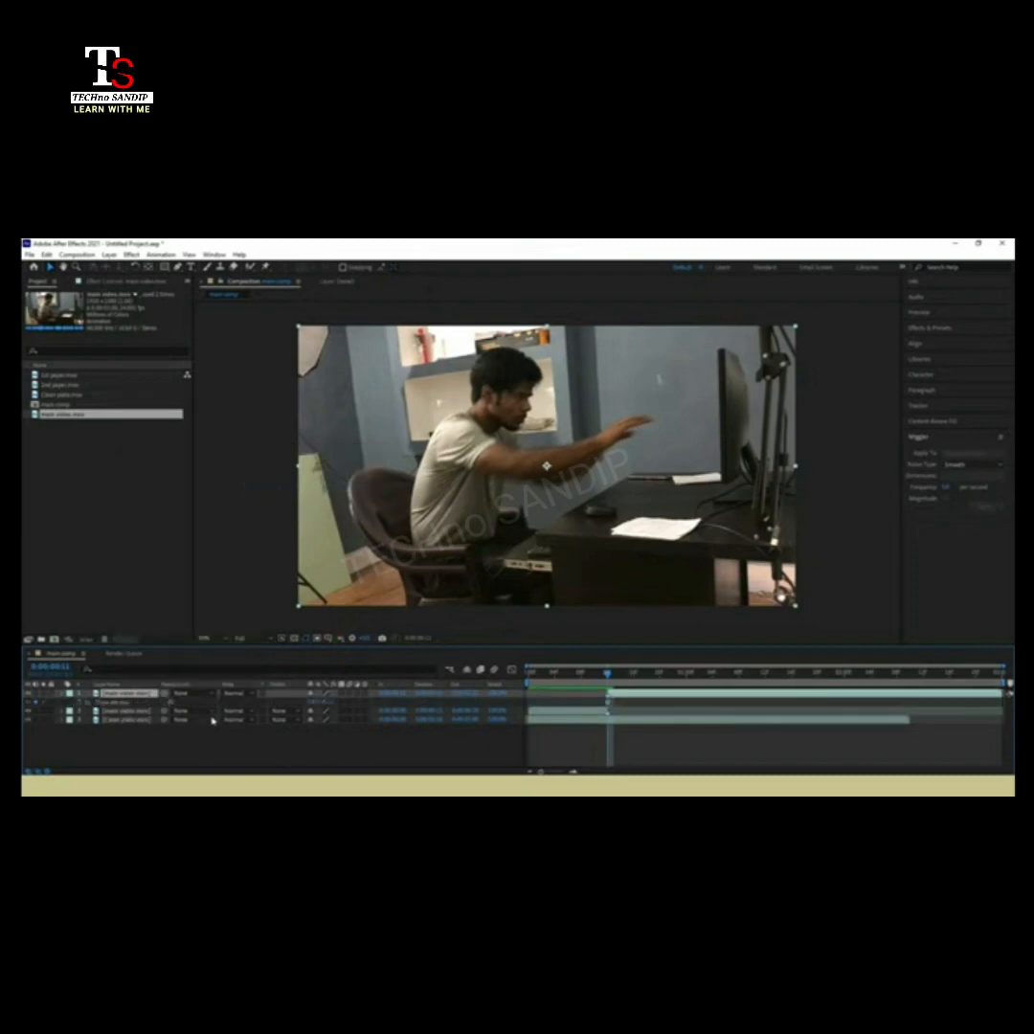
- Rename the frozen layer as freeze frame and collapse its properties
{"action": "right_click", "coordinate": [147, 697]}
{"action": "left_click", "coordinate": [175, 676]}
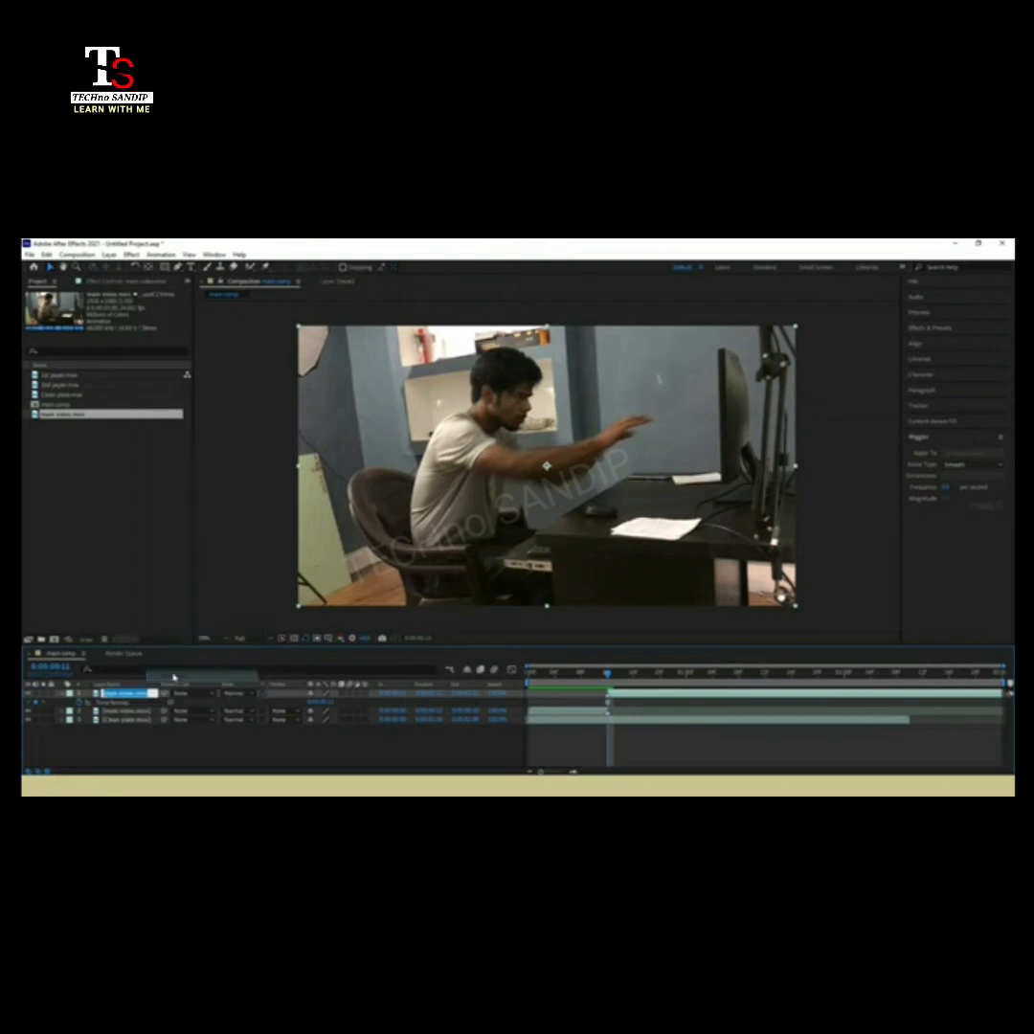
{"action": "type", "text": "f"}
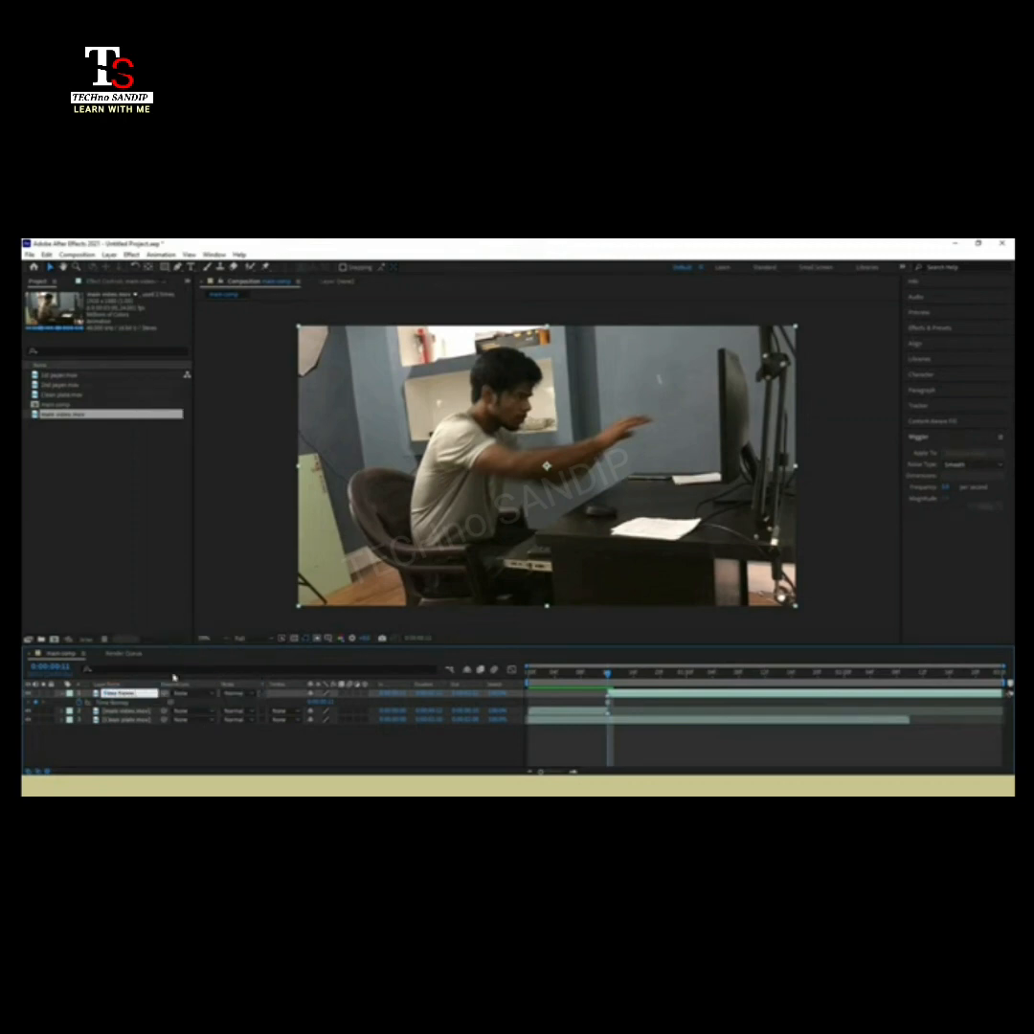
{"action": "key", "text": "Return"}
{"action": "left_click", "coordinate": [63, 694]}
{"action": "left_click_drag", "start_coordinate": [29, 703], "coordinate": [29, 725]}
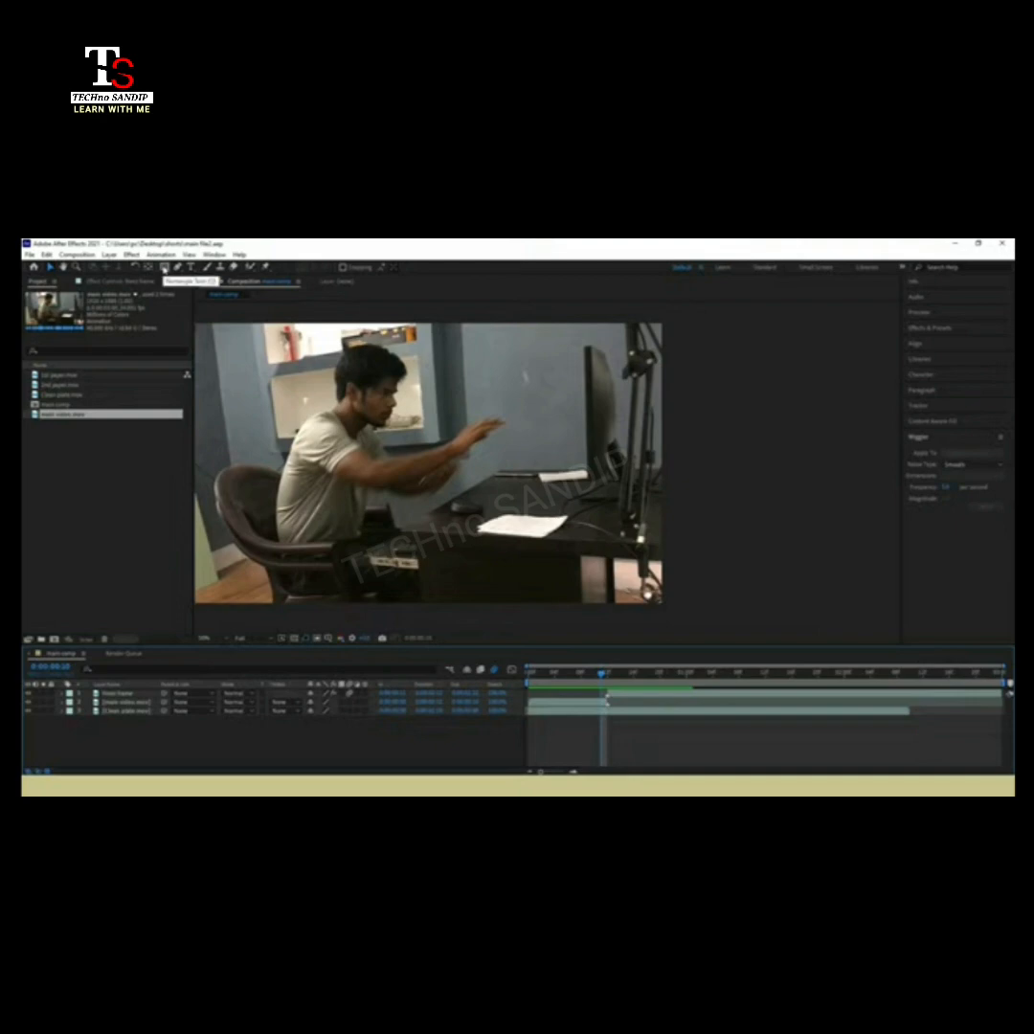
{"action": "left_click", "coordinate": [165, 267]}
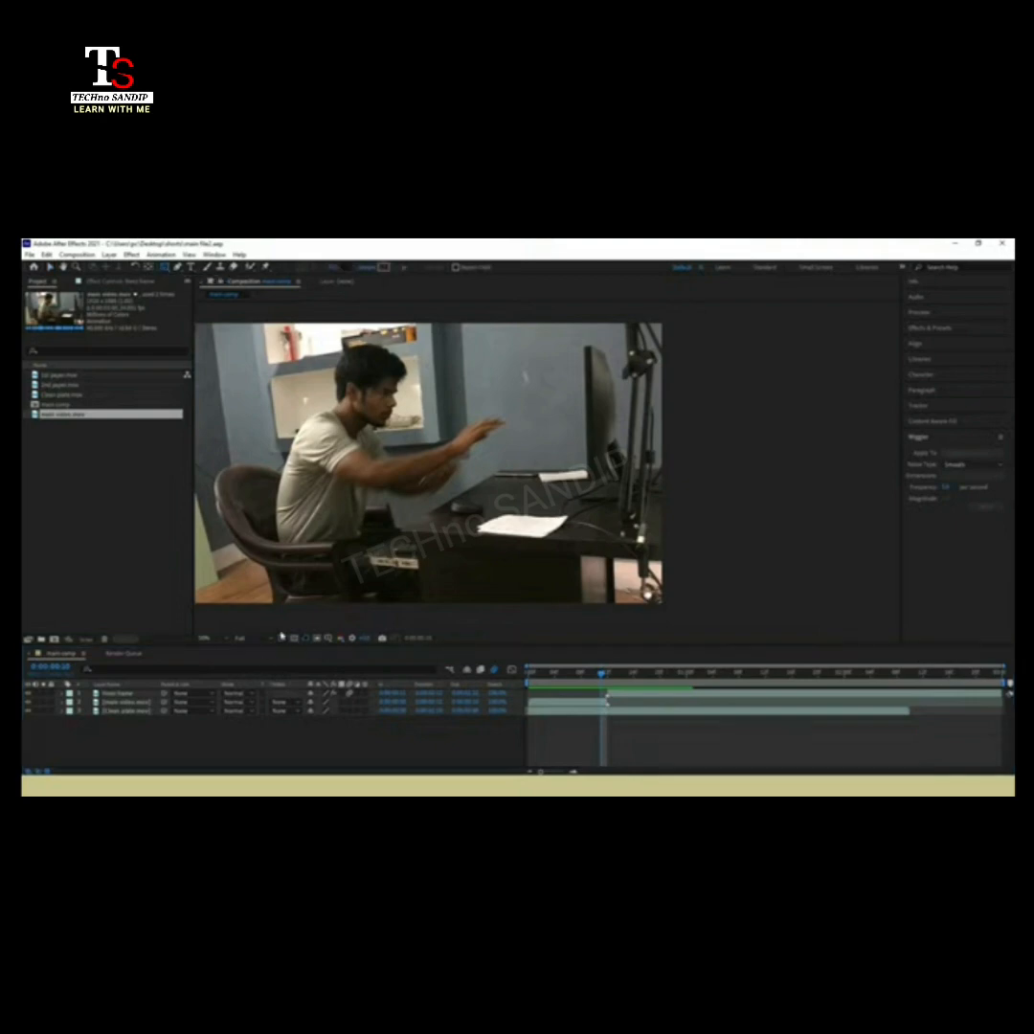
{"action": "key", "text": "grave"}
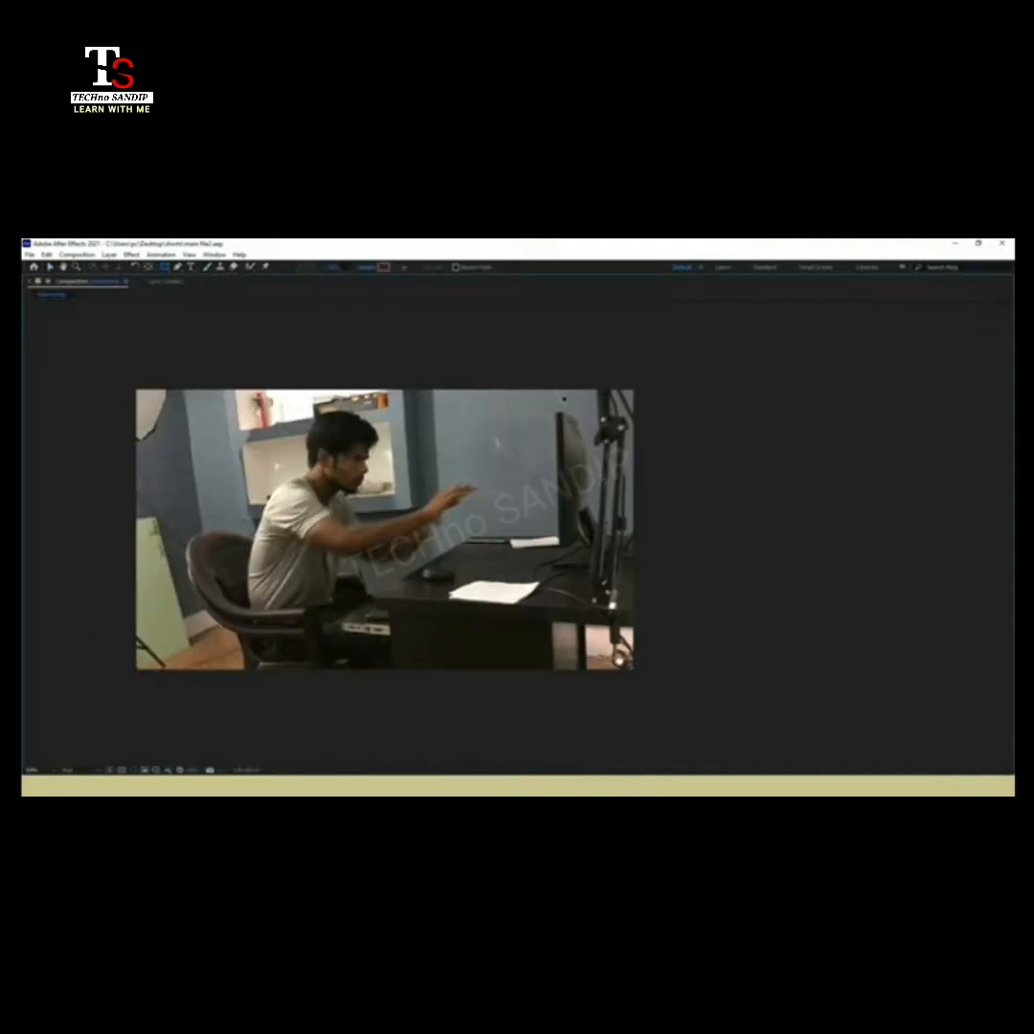
{"action": "left_click_drag", "start_coordinate": [561, 391], "coordinate": [677, 659]}
{"action": "key", "text": "grave"}
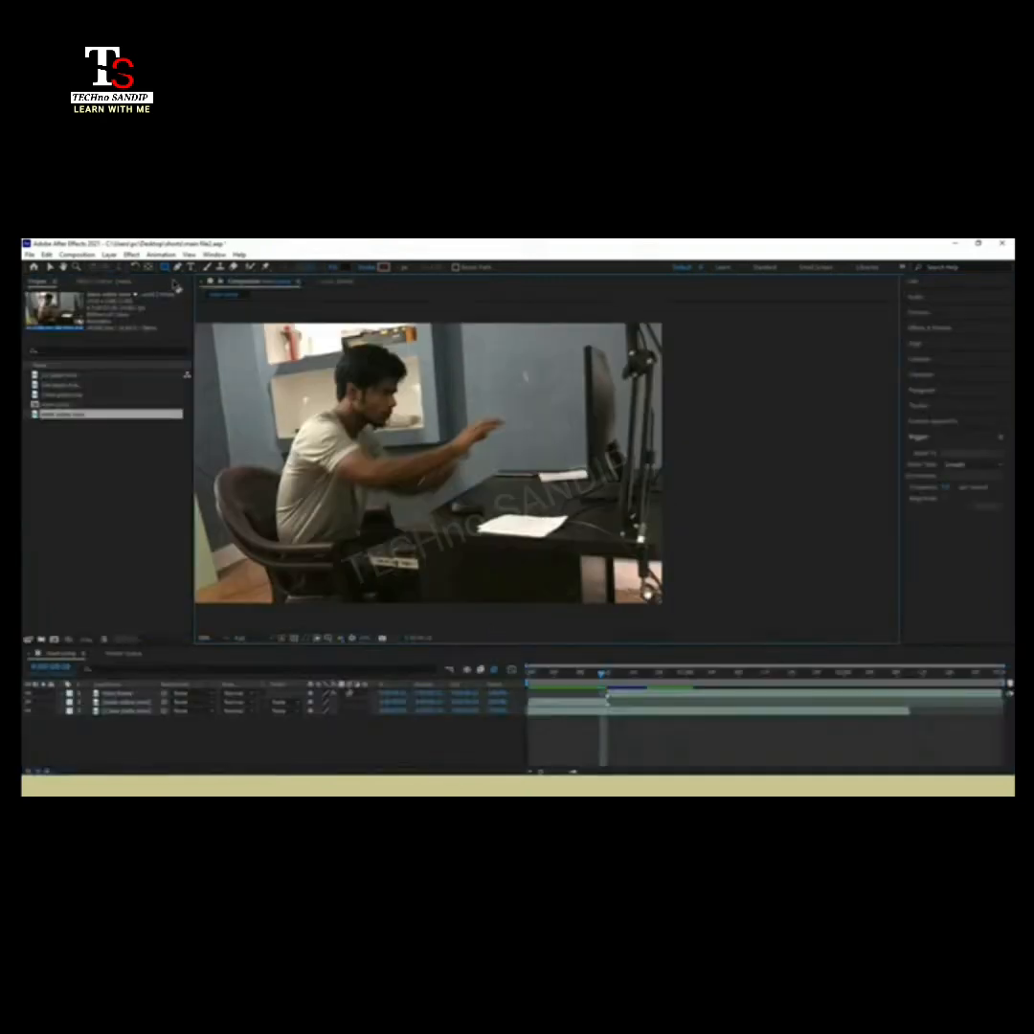
- Draw a closed four-point Pen tool shape around the monitor and the stand behind it, reaching past the image's right edge
{"action": "left_click", "coordinate": [178, 270]}
{"action": "key", "text": "grave"}
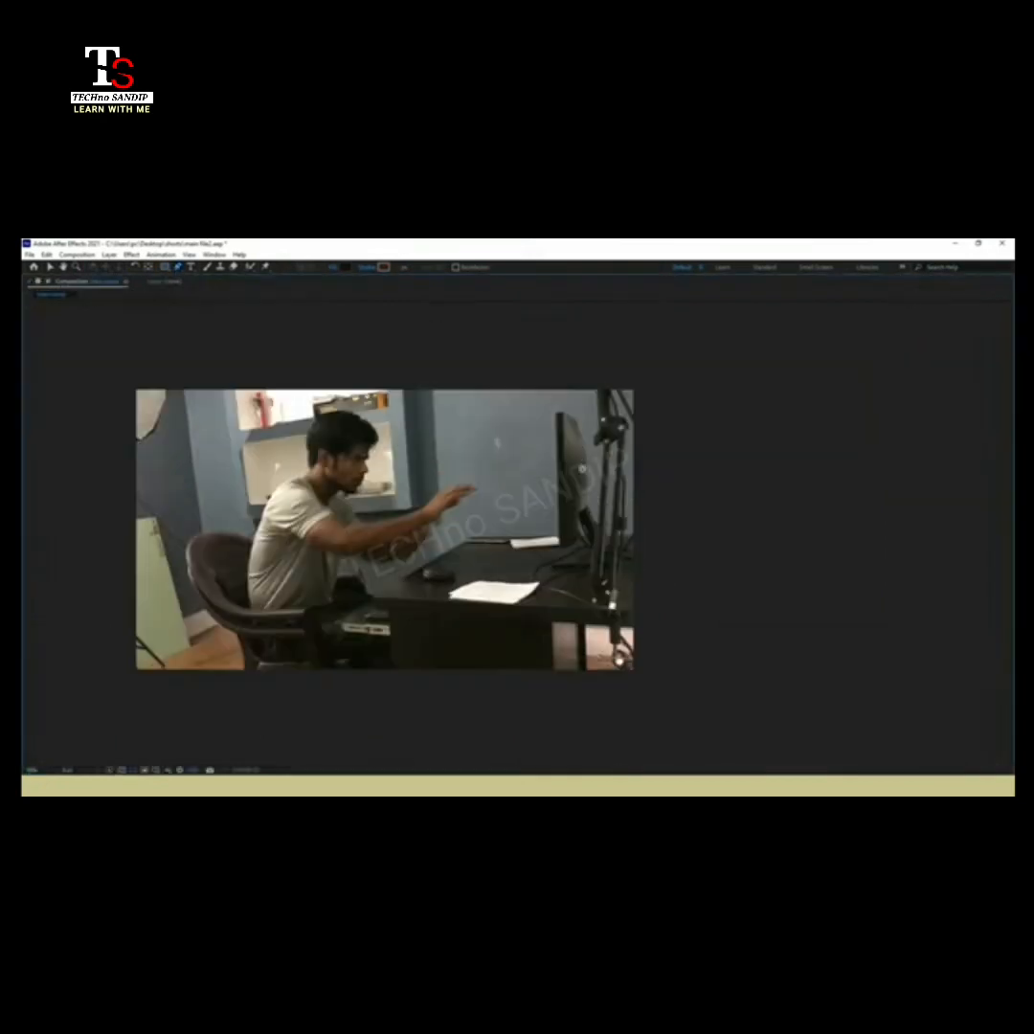
{"action": "scroll", "coordinate": [558, 397], "scroll_direction": "up", "scroll_amount": 1}
{"action": "left_click_drag", "start_coordinate": [558, 396], "coordinate": [466, 333]}
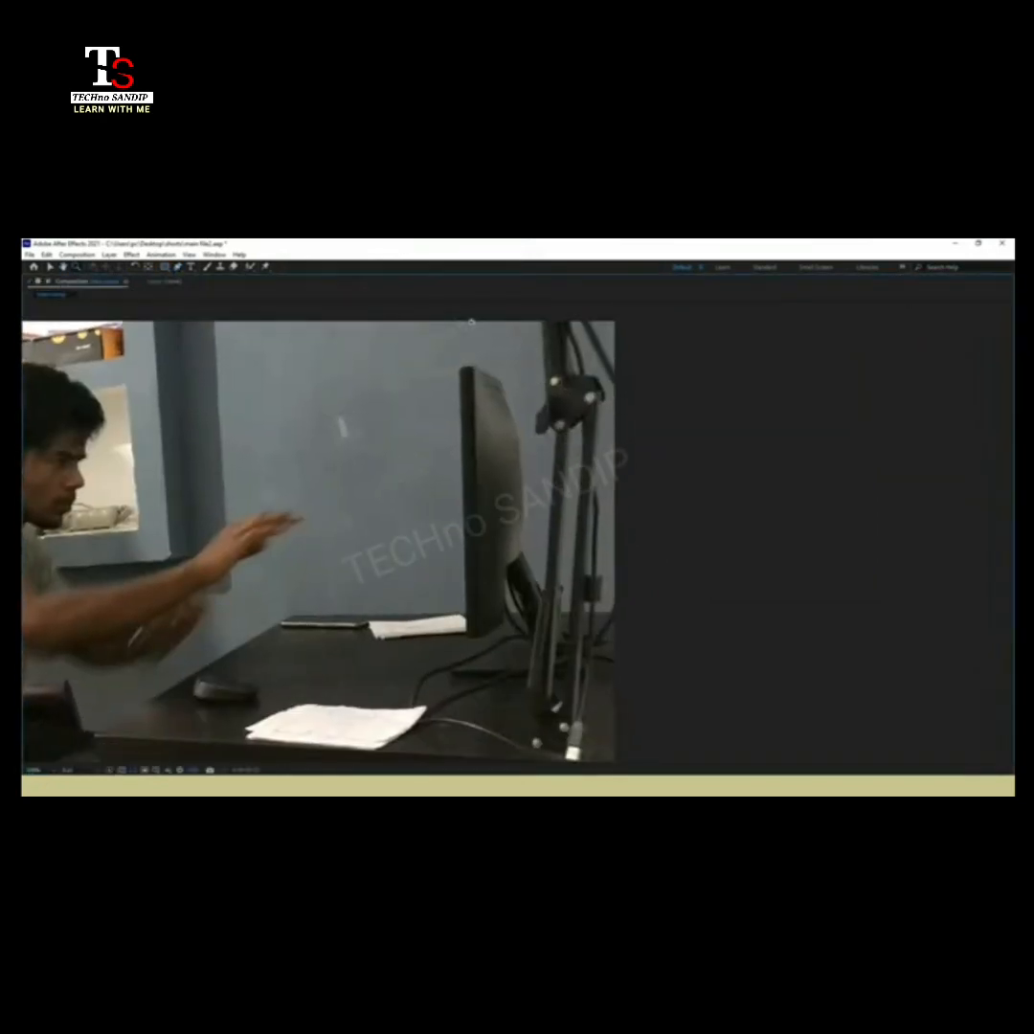
{"action": "left_click", "coordinate": [180, 270]}
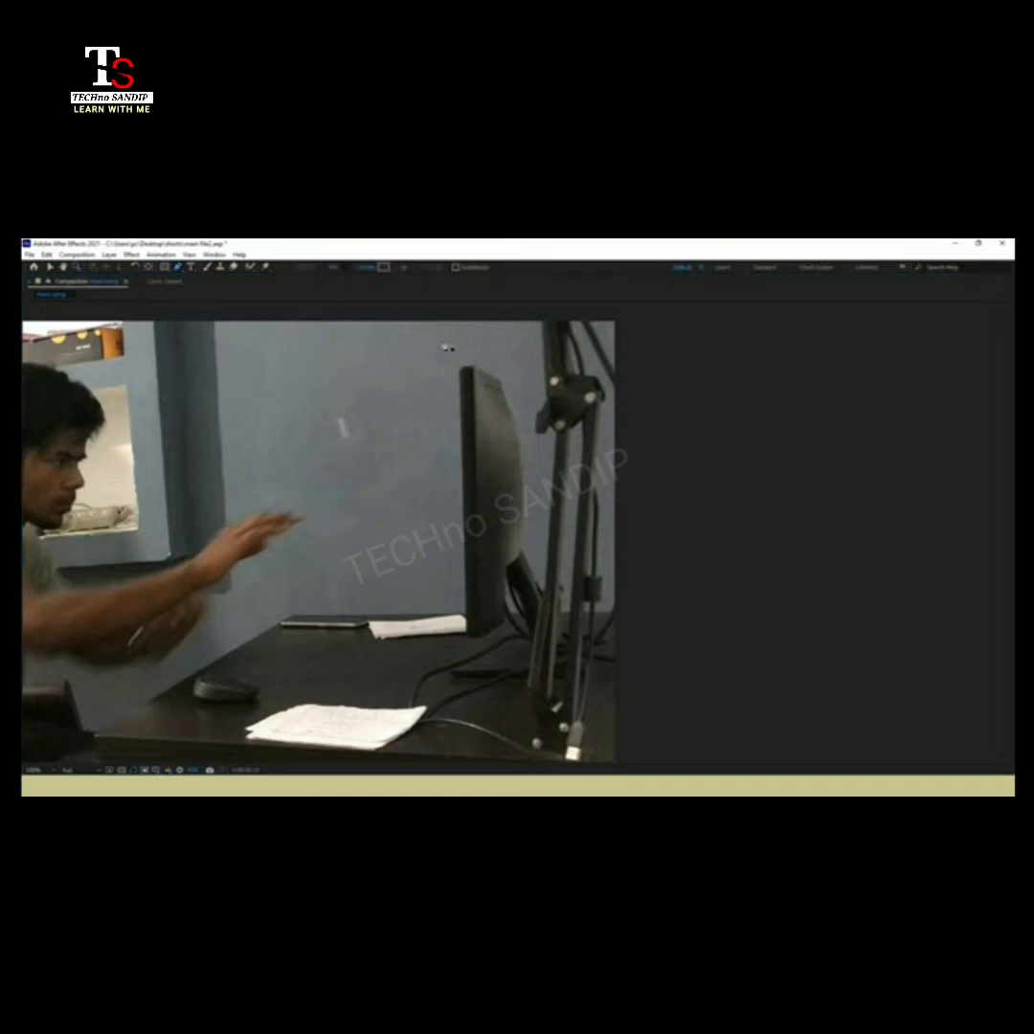
{"action": "left_click", "coordinate": [457, 319]}
{"action": "left_click", "coordinate": [467, 707]}
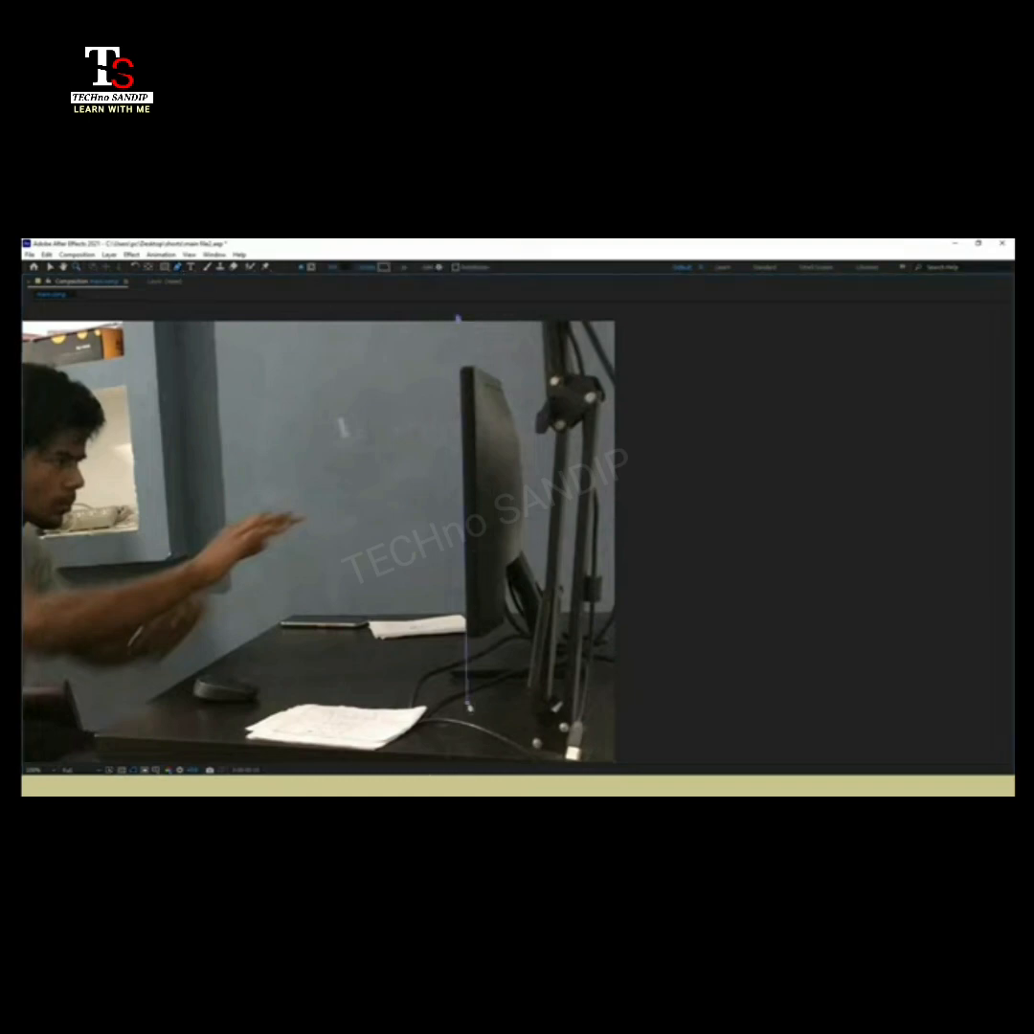
{"action": "left_click", "coordinate": [655, 705]}
{"action": "left_click", "coordinate": [653, 317]}
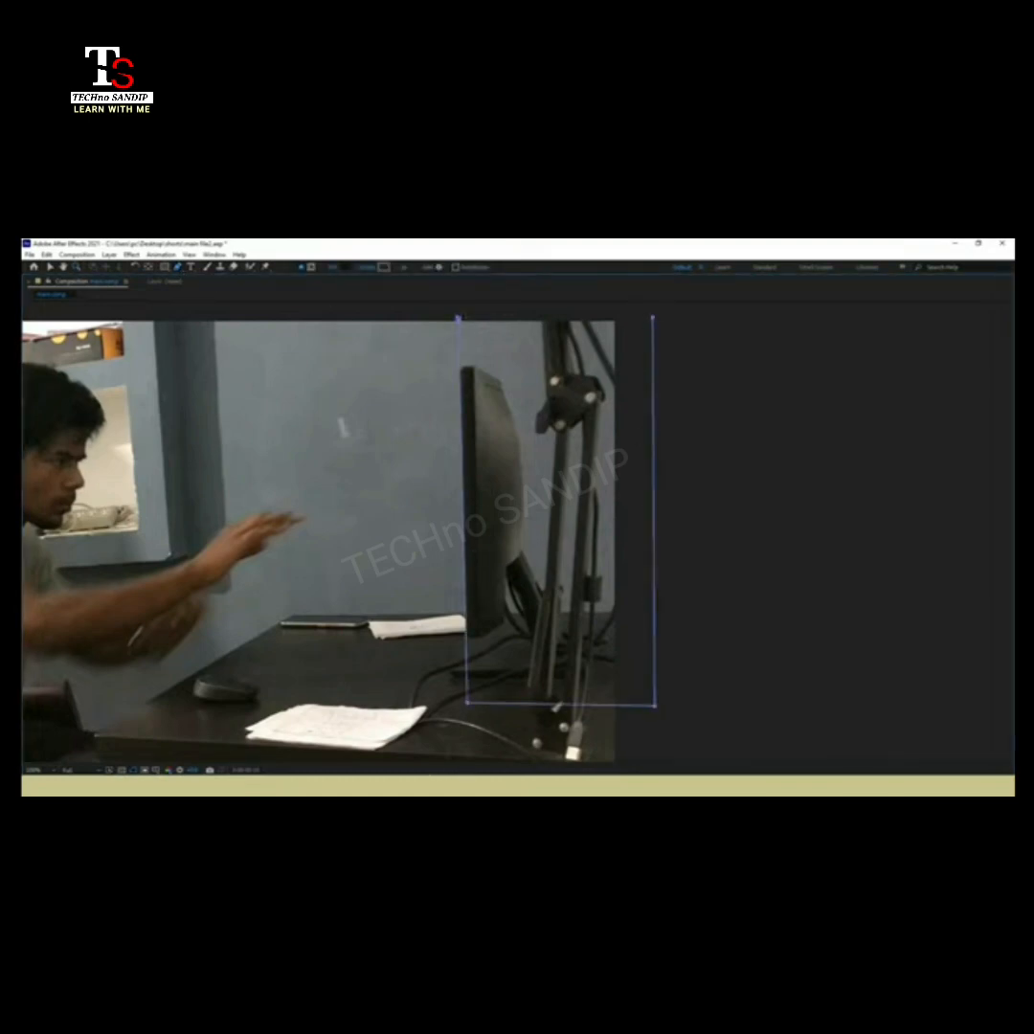
{"action": "left_click", "coordinate": [460, 319]}
{"action": "key", "text": "grave"}
{"action": "scroll", "coordinate": [579, 452], "scroll_direction": "down", "scroll_amount": 1}
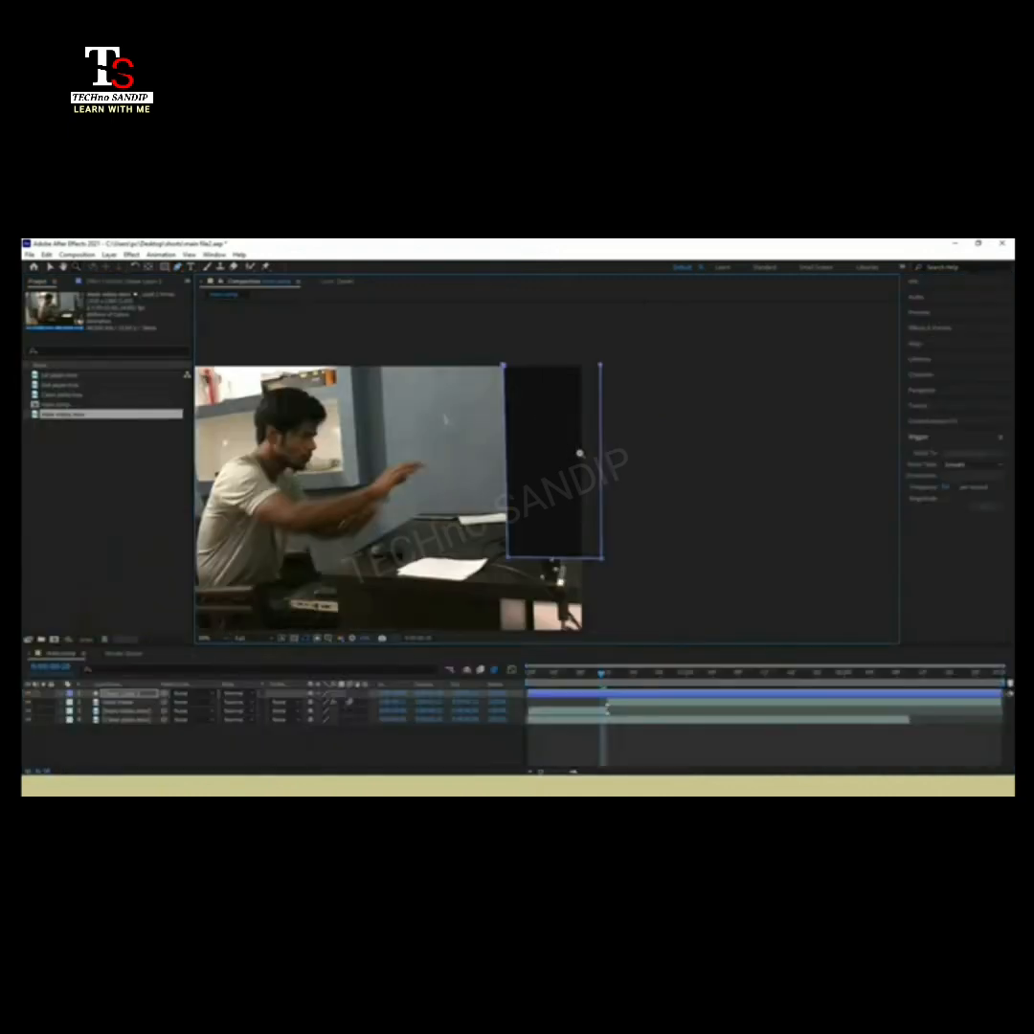
- Set the freeze frame layer's track matte to Alpha Inverted Matte "Shape Layer 1" and preview the composition
{"action": "left_click_drag", "start_coordinate": [550, 500], "coordinate": [564, 473]}
{"action": "key", "text": "v"}
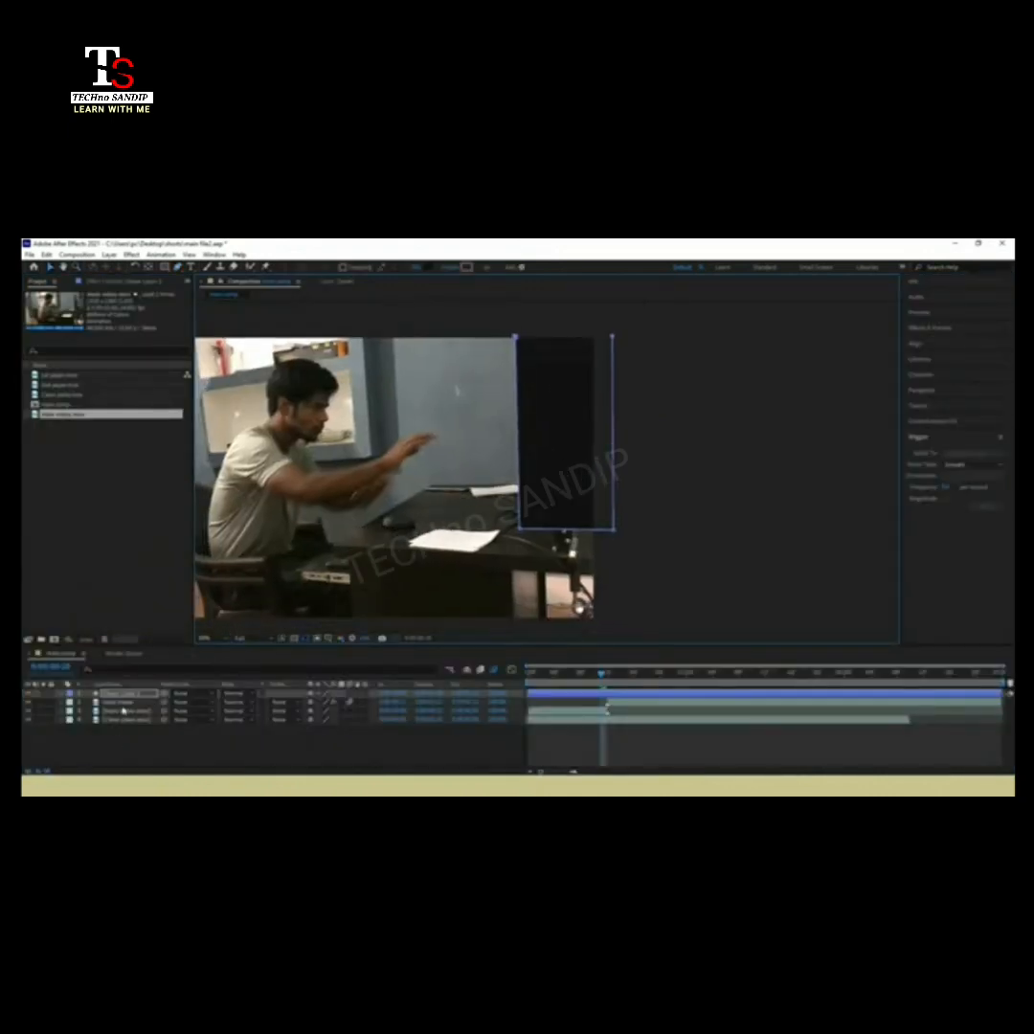
{"action": "left_click", "coordinate": [123, 707]}
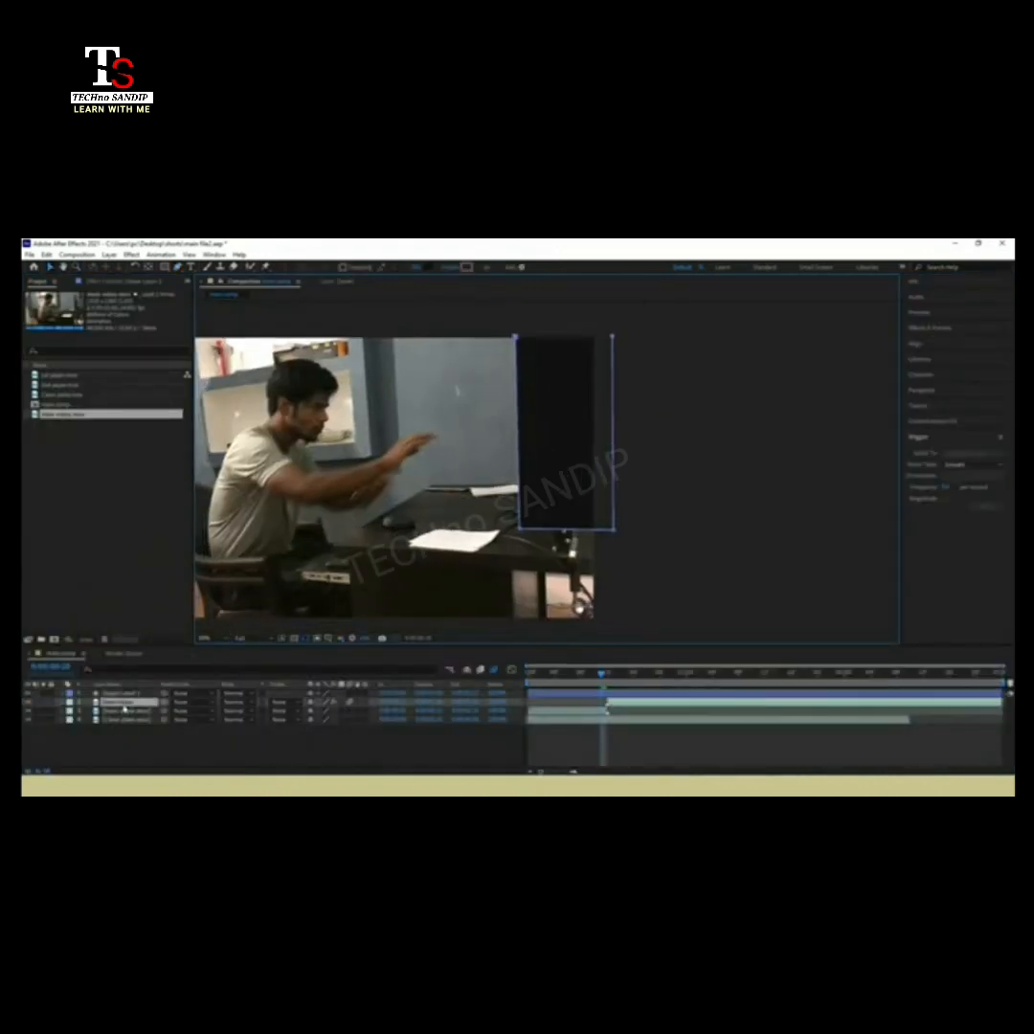
{"action": "left_click", "coordinate": [251, 707]}
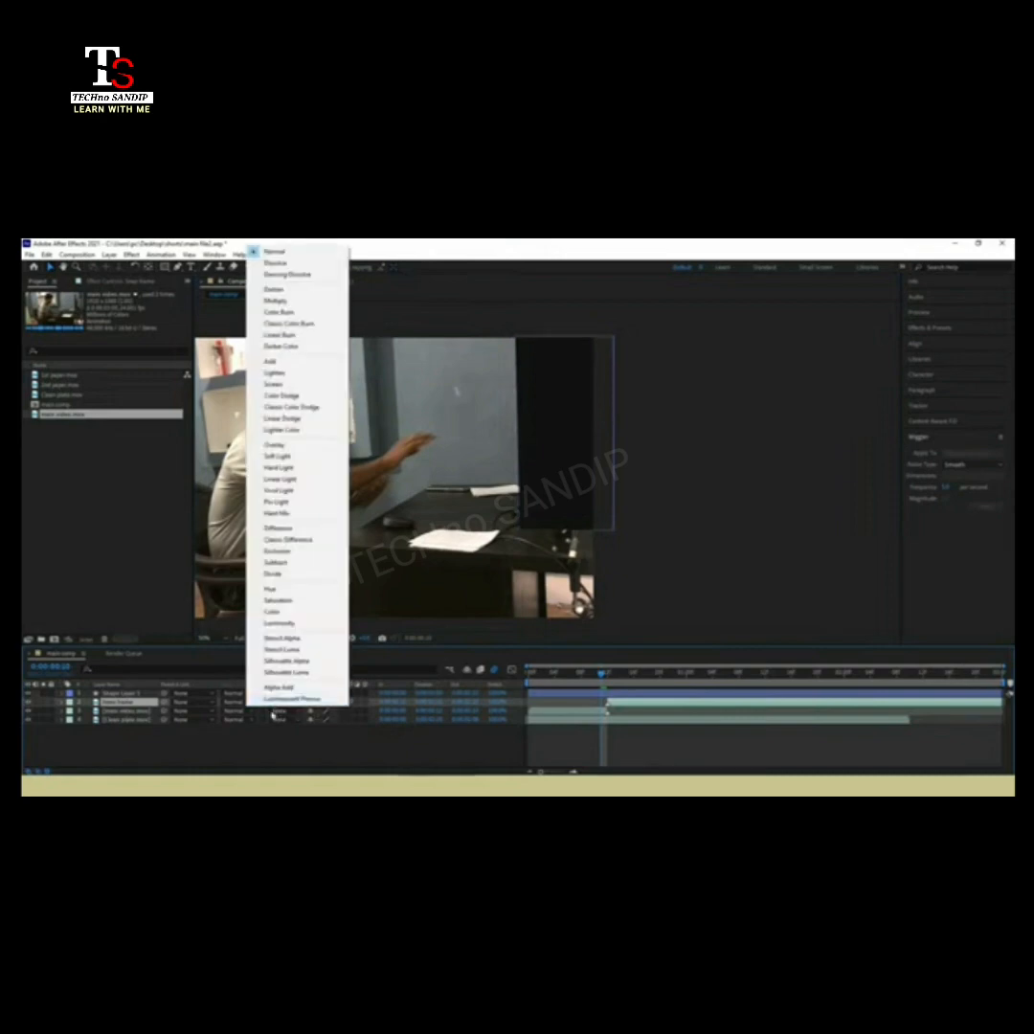
{"action": "left_click", "coordinate": [279, 703]}
{"action": "left_click", "coordinate": [279, 703]}
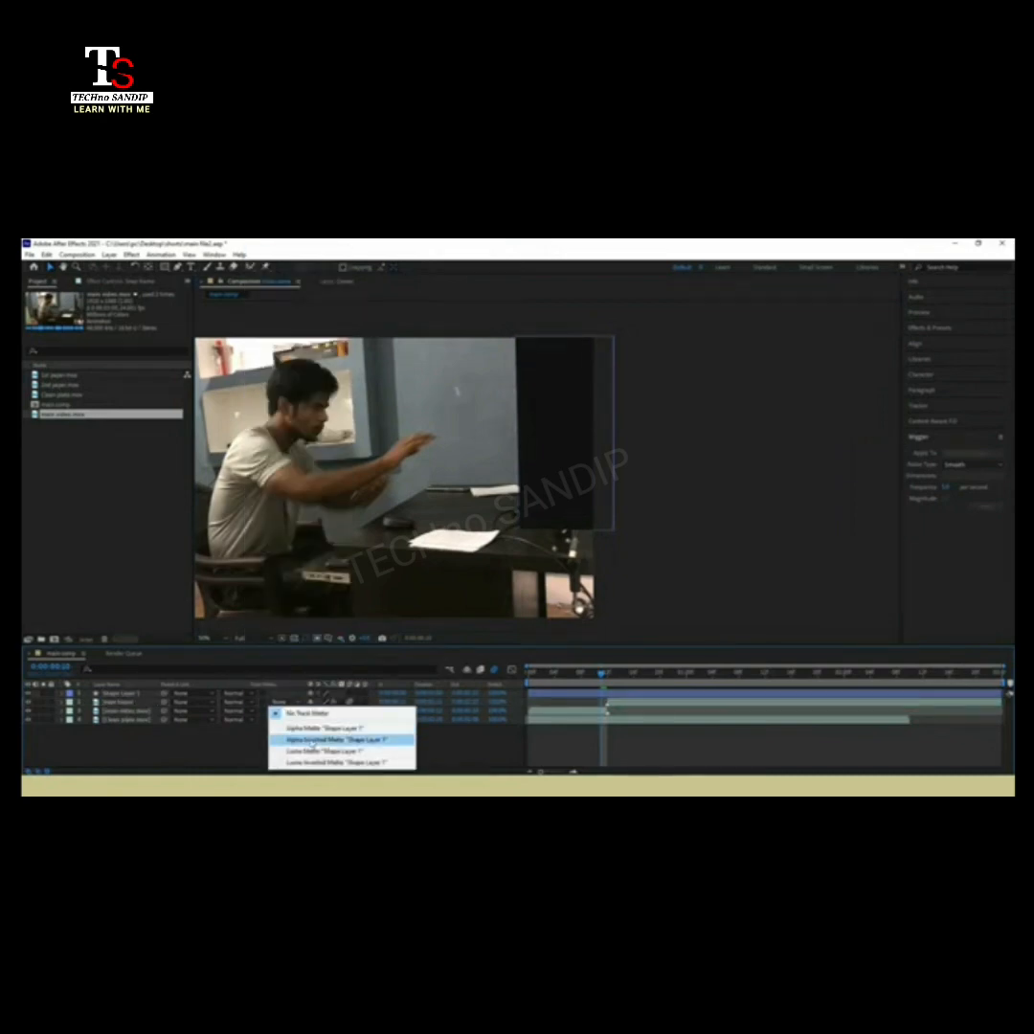
{"action": "left_click", "coordinate": [316, 741]}
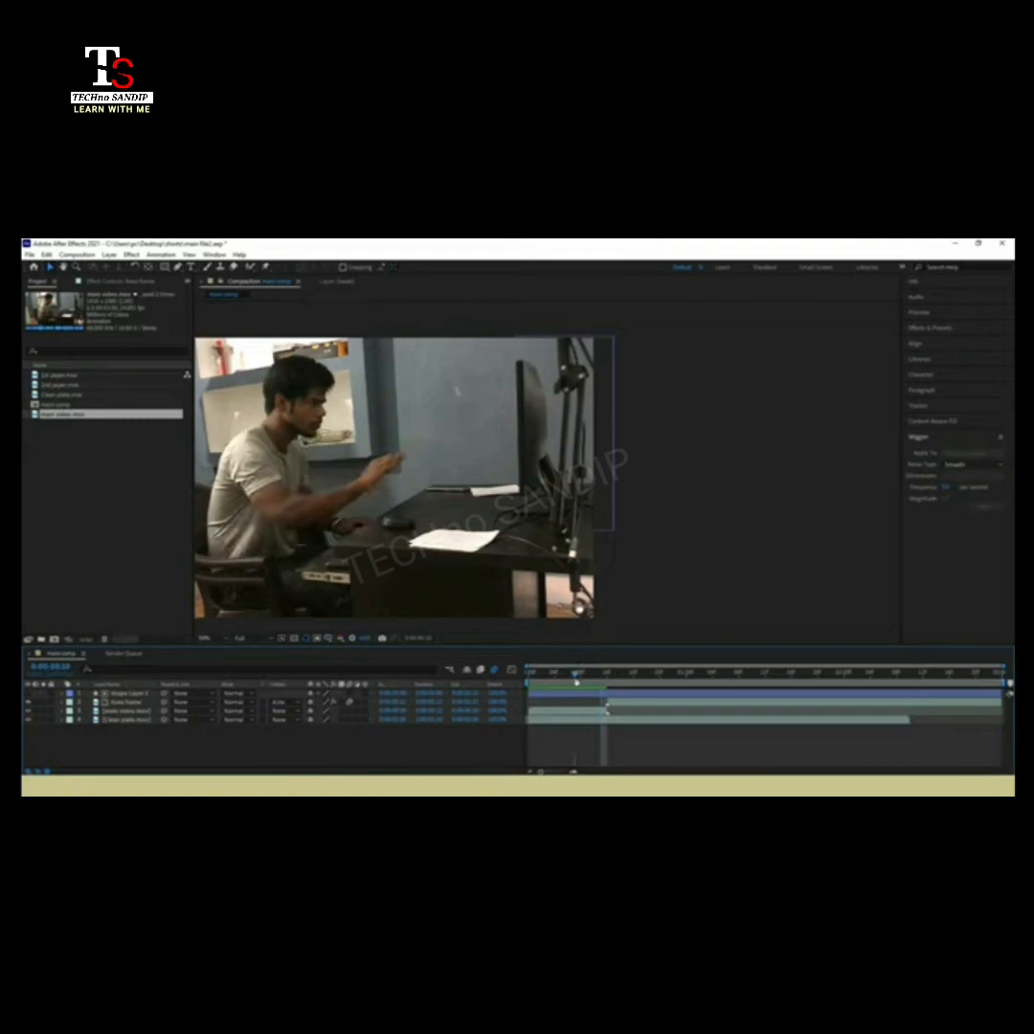
{"action": "key", "text": "space"}
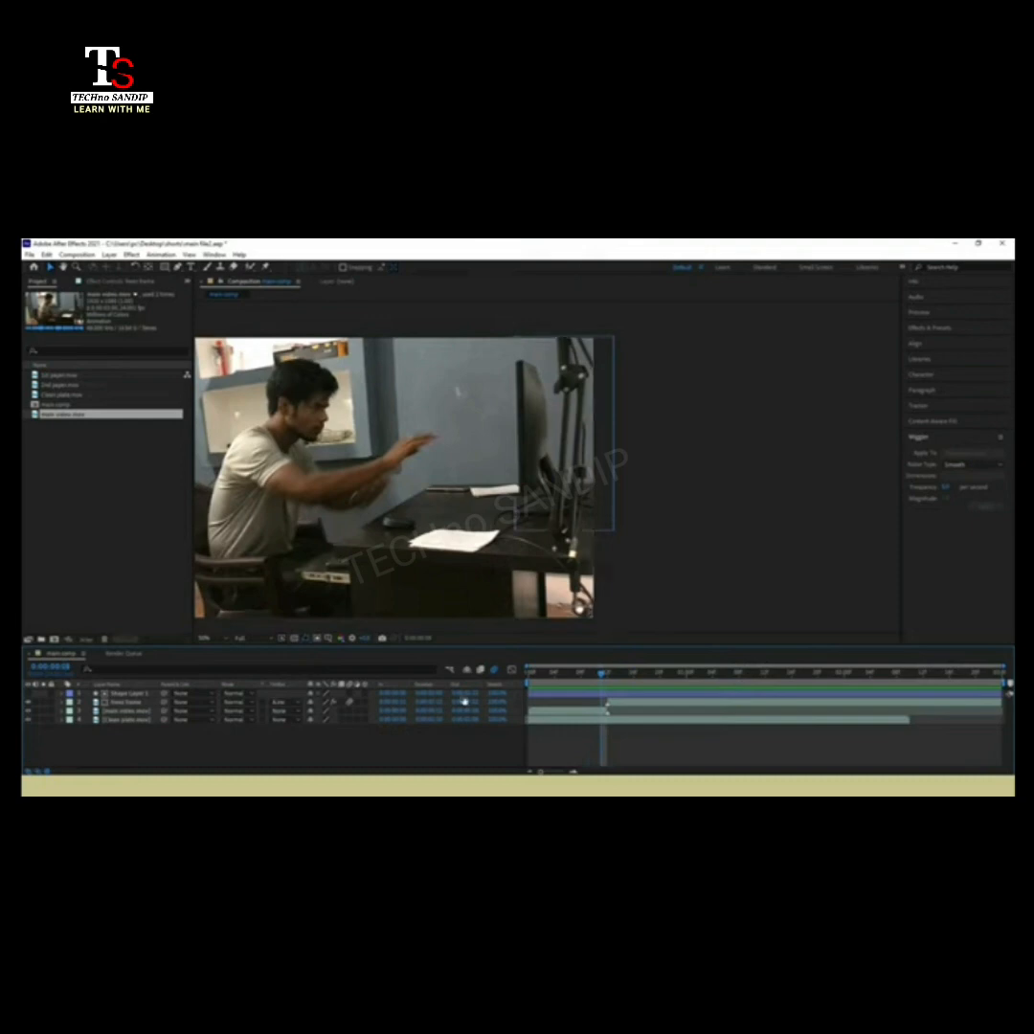
{"action": "right_click", "coordinate": [499, 686]}
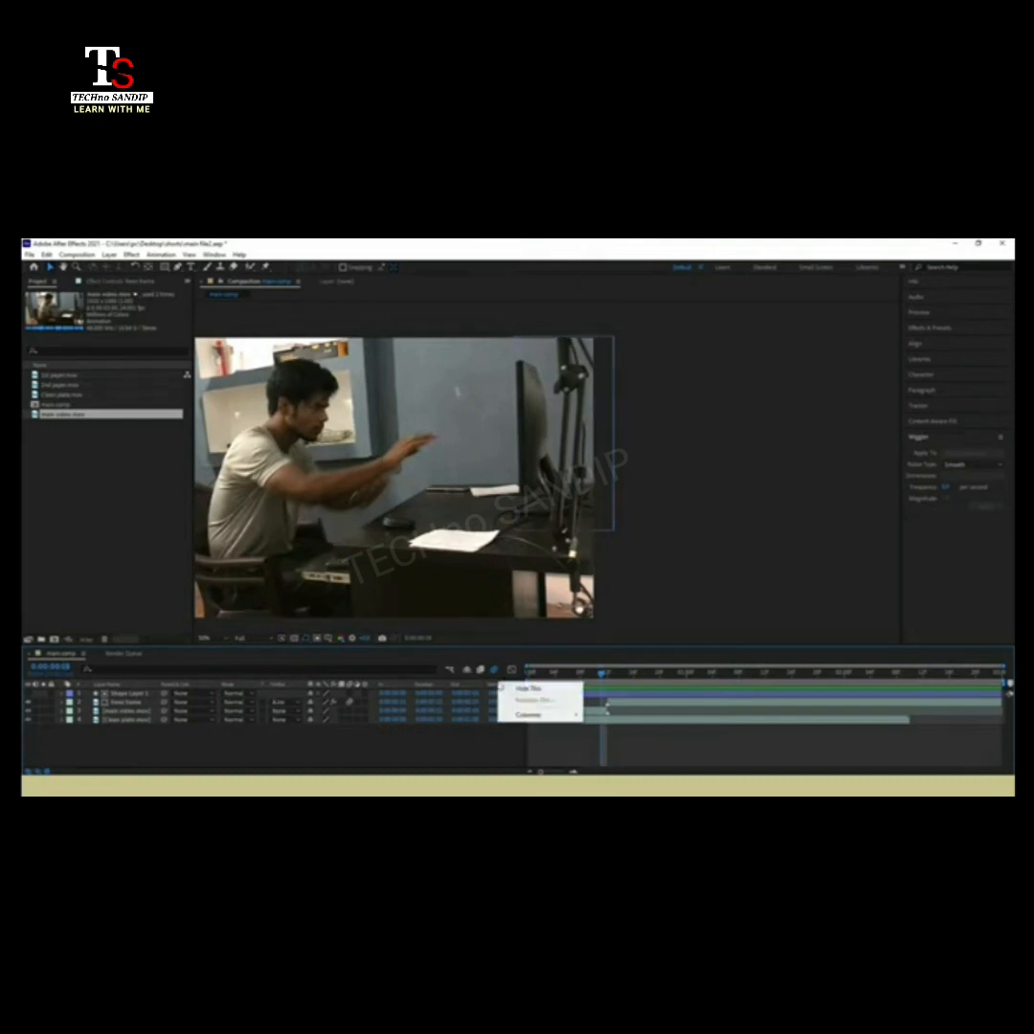
{"action": "mouse_move", "coordinate": [556, 715]}
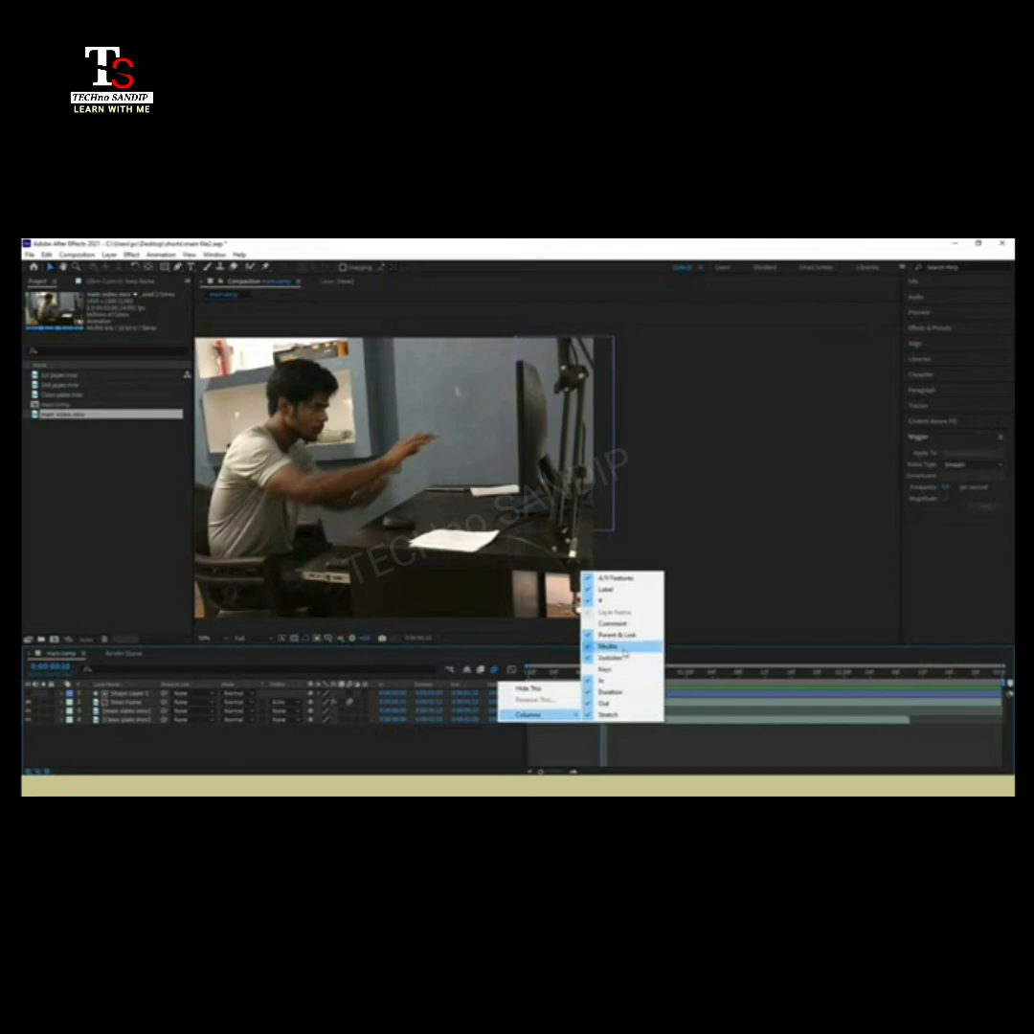
{"action": "left_click", "coordinate": [281, 737]}
- Rename the shape layer covering the monitor area as matte
{"action": "left_click", "coordinate": [143, 694]}
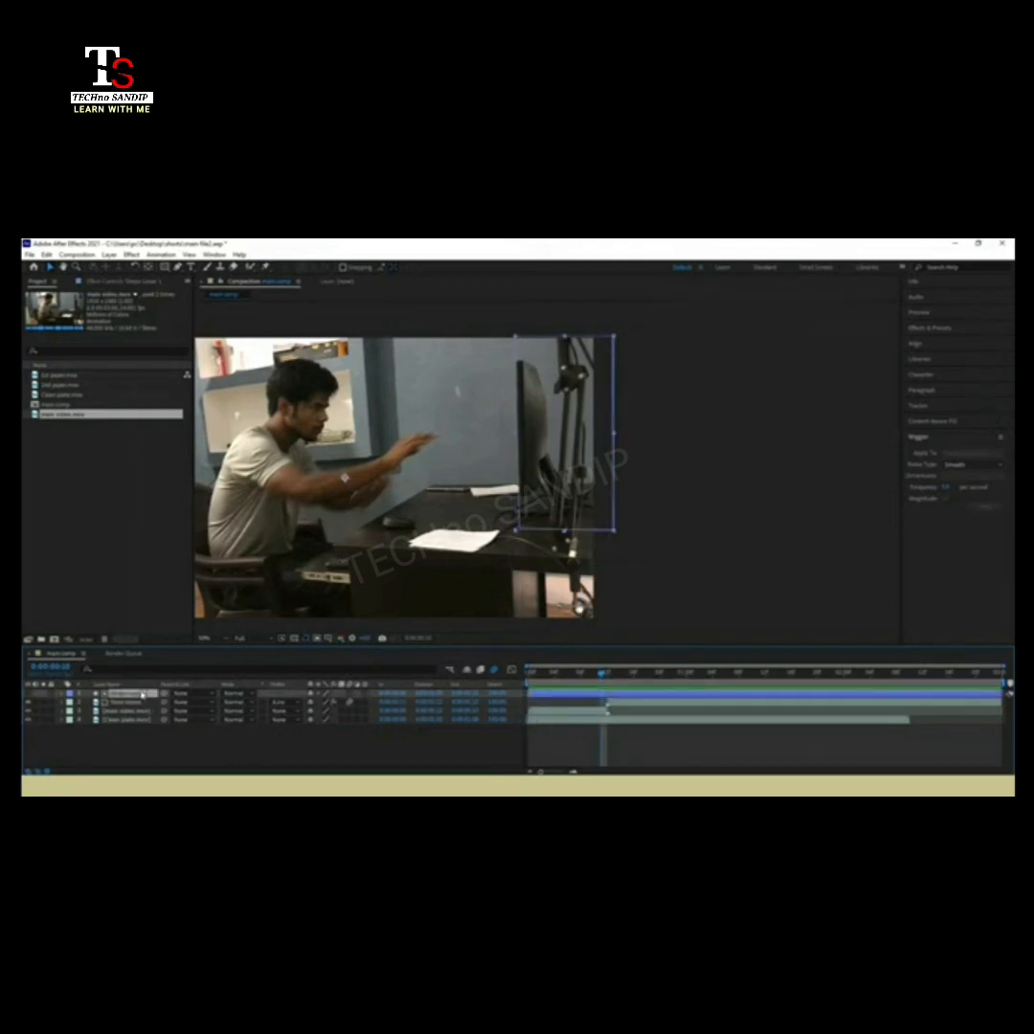
{"action": "right_click", "coordinate": [143, 694]}
{"action": "left_click", "coordinate": [170, 670]}
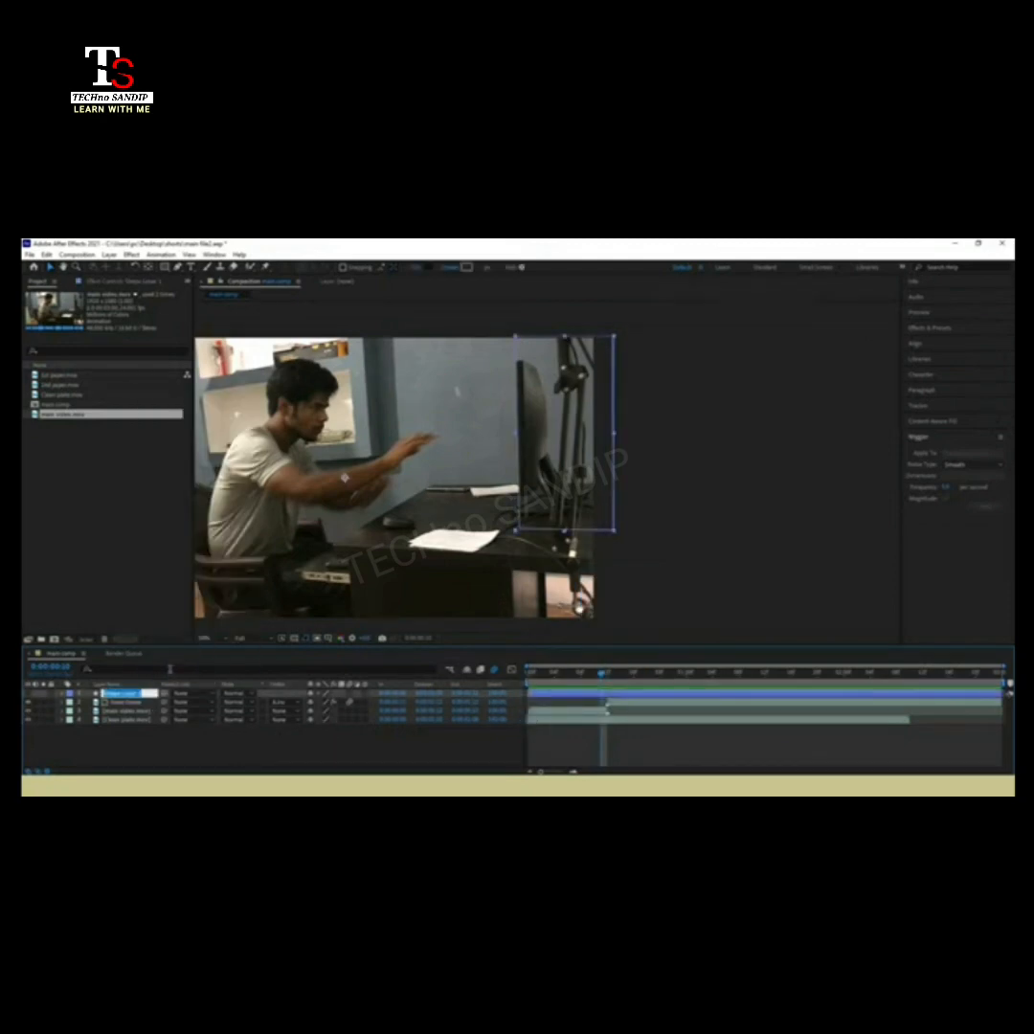
{"action": "type", "text": "matte"}
{"action": "key", "text": "Return"}
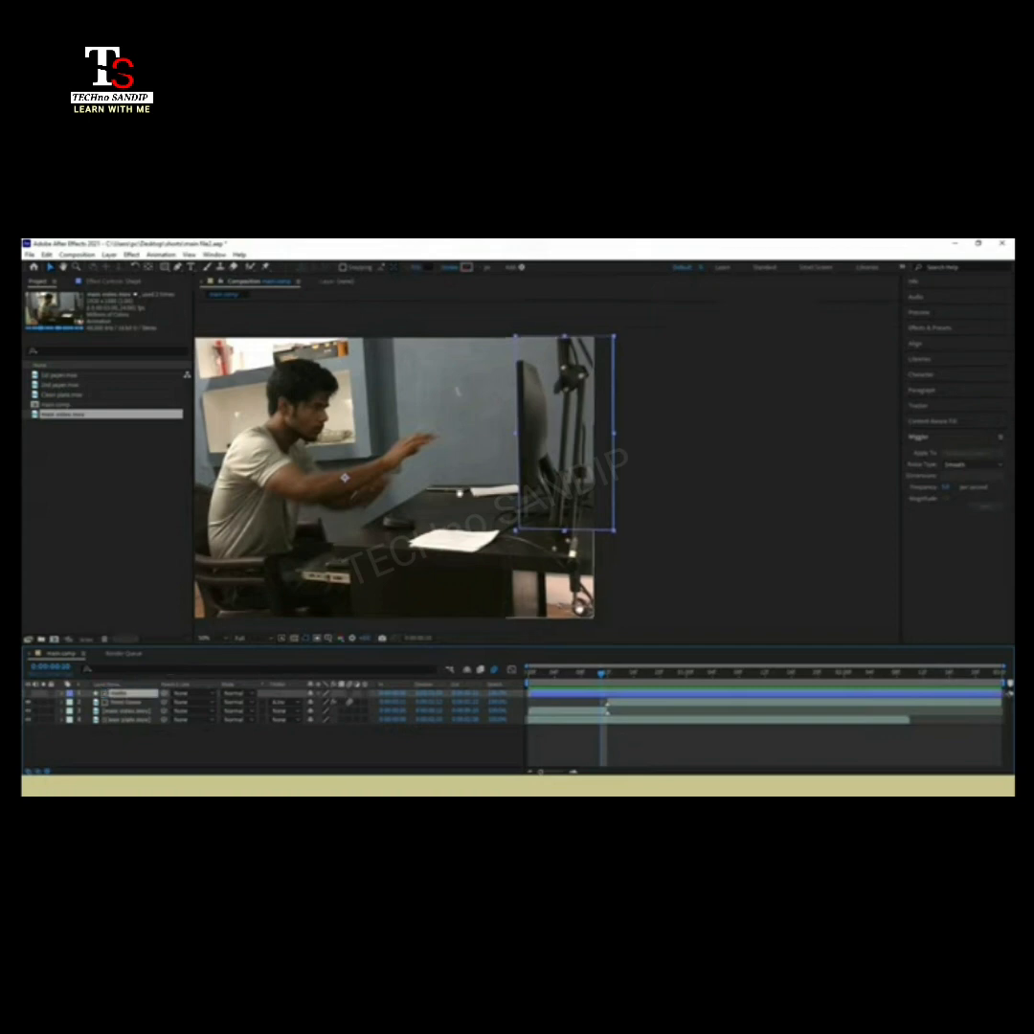
- Add 2nd paper.mov to the composition directly below the freeze frame layer and preview the flying papers
{"action": "left_click_drag", "start_coordinate": [462, 494], "coordinate": [611, 492]}
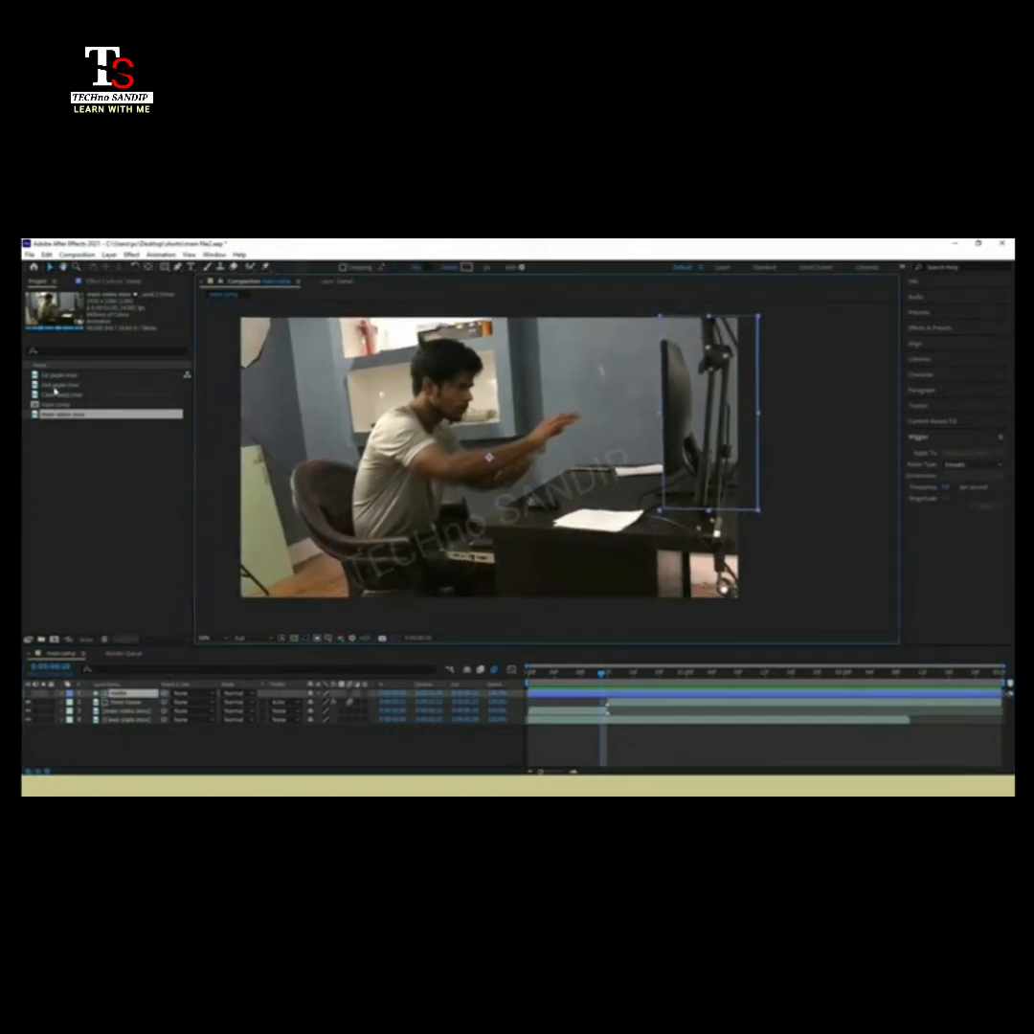
{"action": "left_click", "coordinate": [59, 386]}
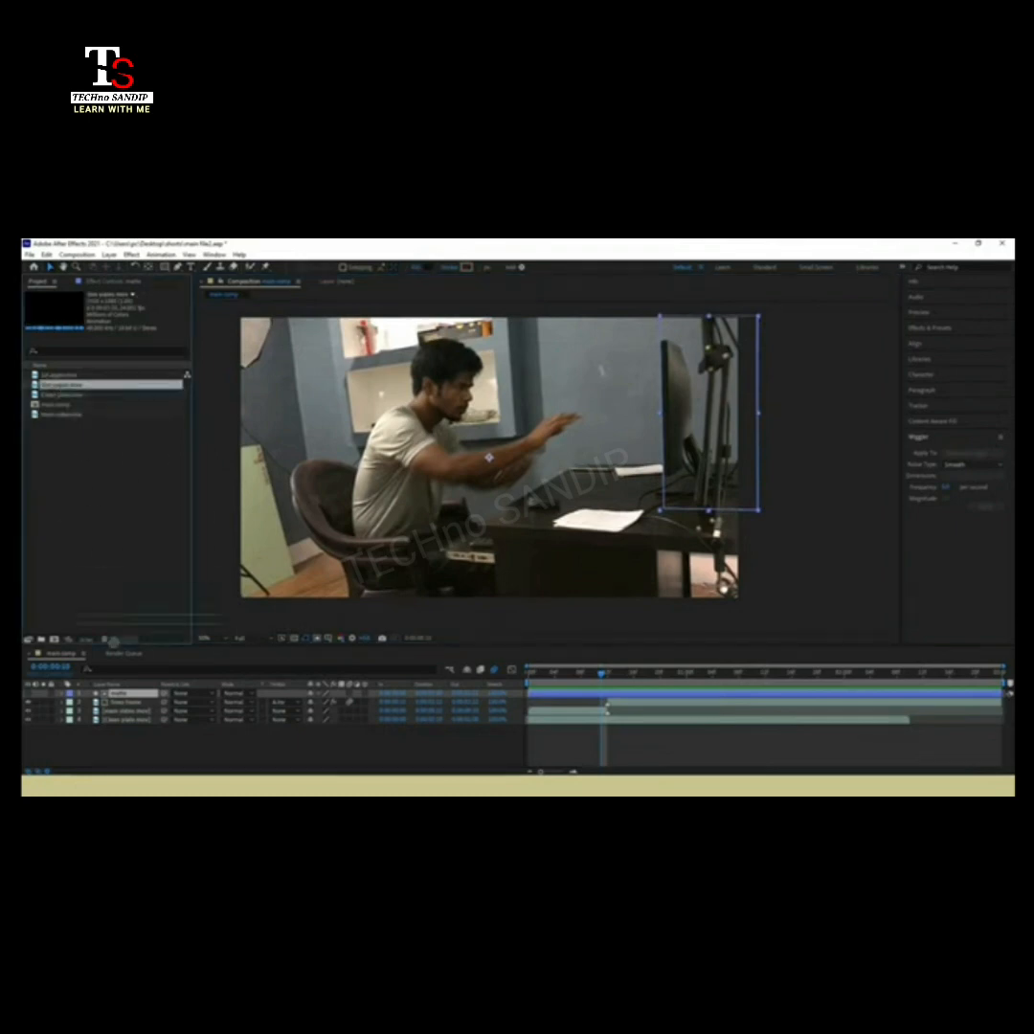
{"action": "left_click_drag", "start_coordinate": [125, 710], "coordinate": [125, 708]}
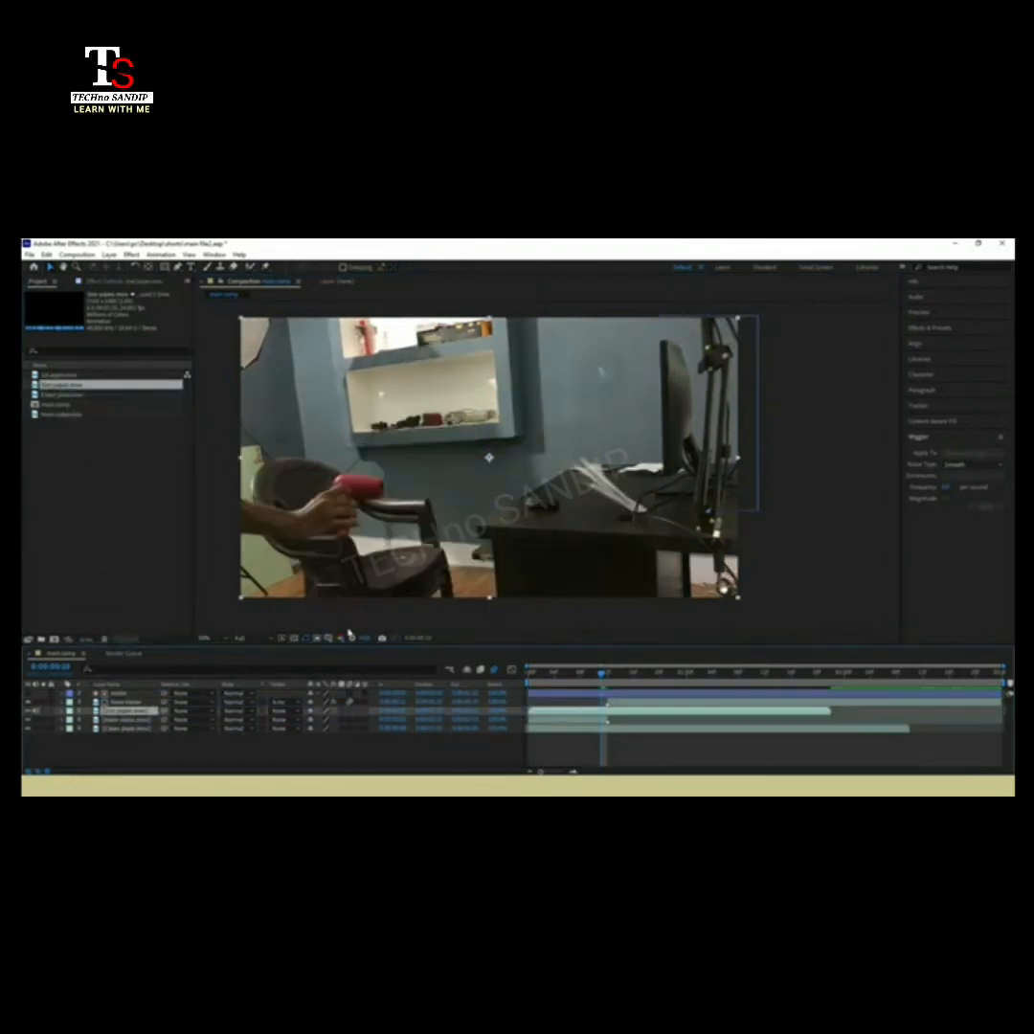
{"action": "mouse_move", "coordinate": [610, 679]}
{"action": "left_mouse_down"}
{"action": "mouse_move", "coordinate": [702, 682]}
{"action": "mouse_move", "coordinate": [620, 694]}
{"action": "left_mouse_up"}
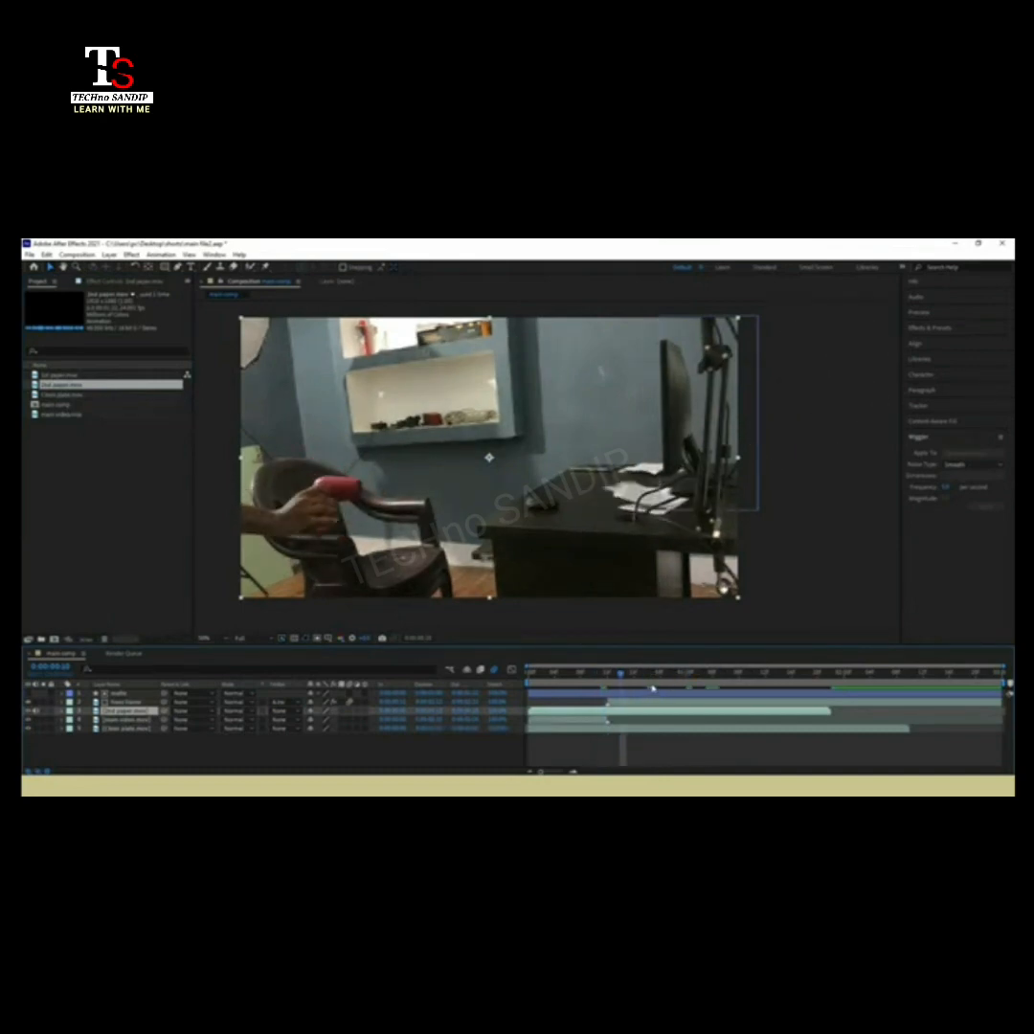
{"action": "key", "text": "space"}
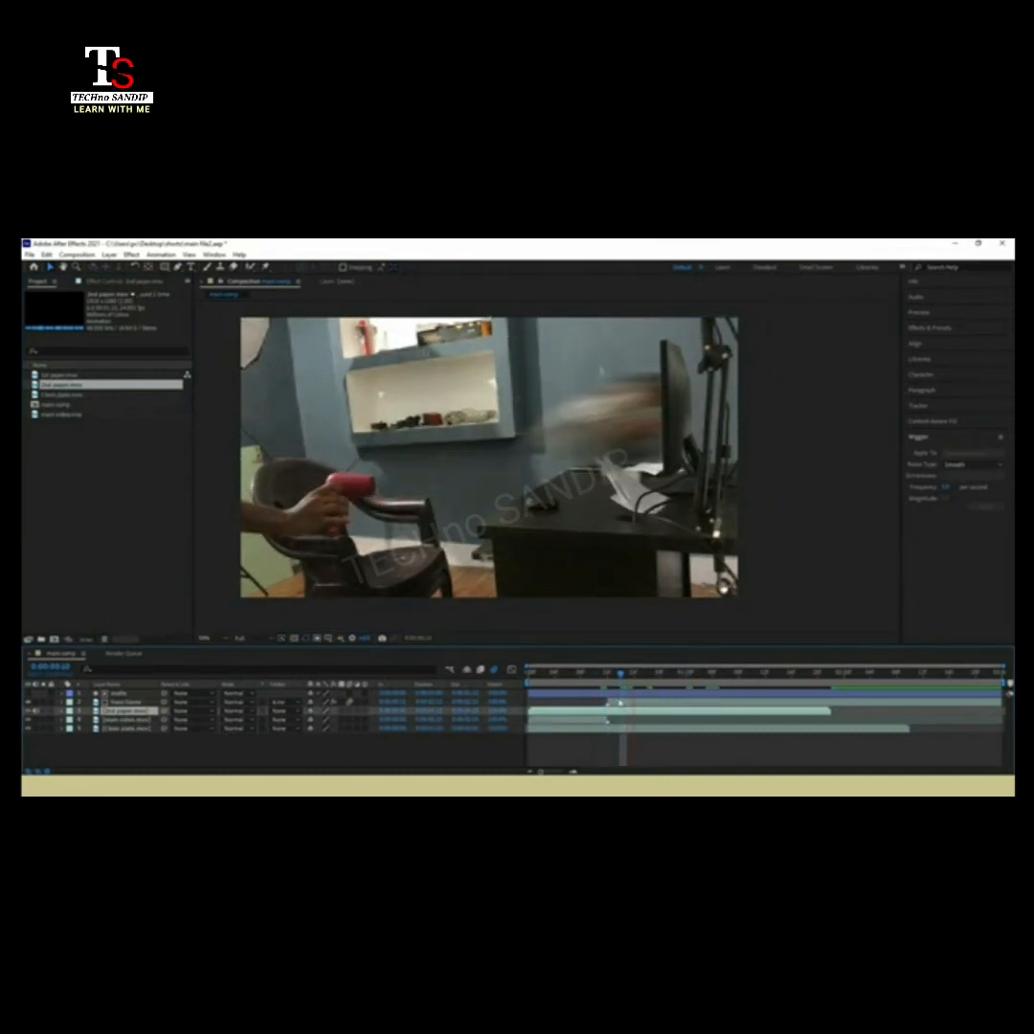
{"action": "key", "text": "space"}
- Shorten the 2nd paper layer with Time Stretch, using a stretch factor of 80%
{"action": "right_click", "coordinate": [134, 711]}
{"action": "mouse_move", "coordinate": [191, 470]}
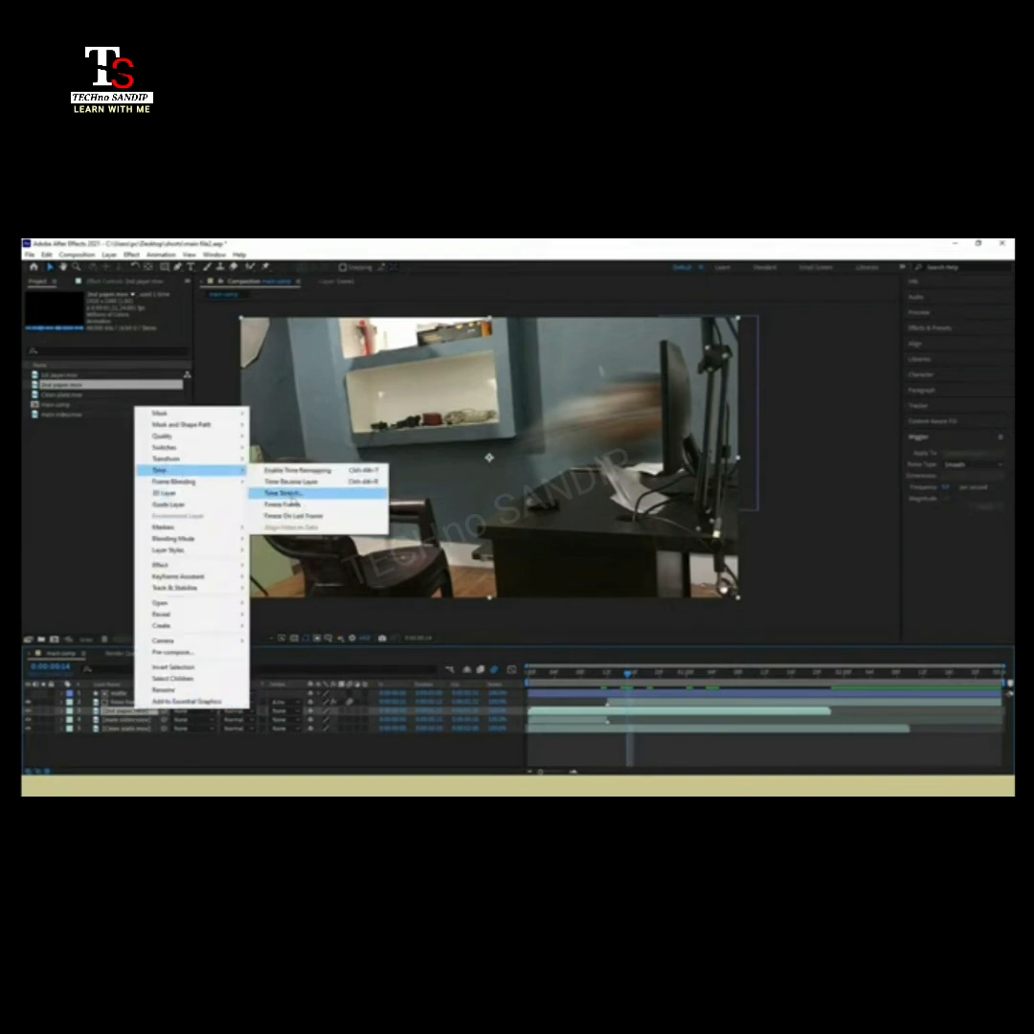
{"action": "left_click", "coordinate": [290, 494]}
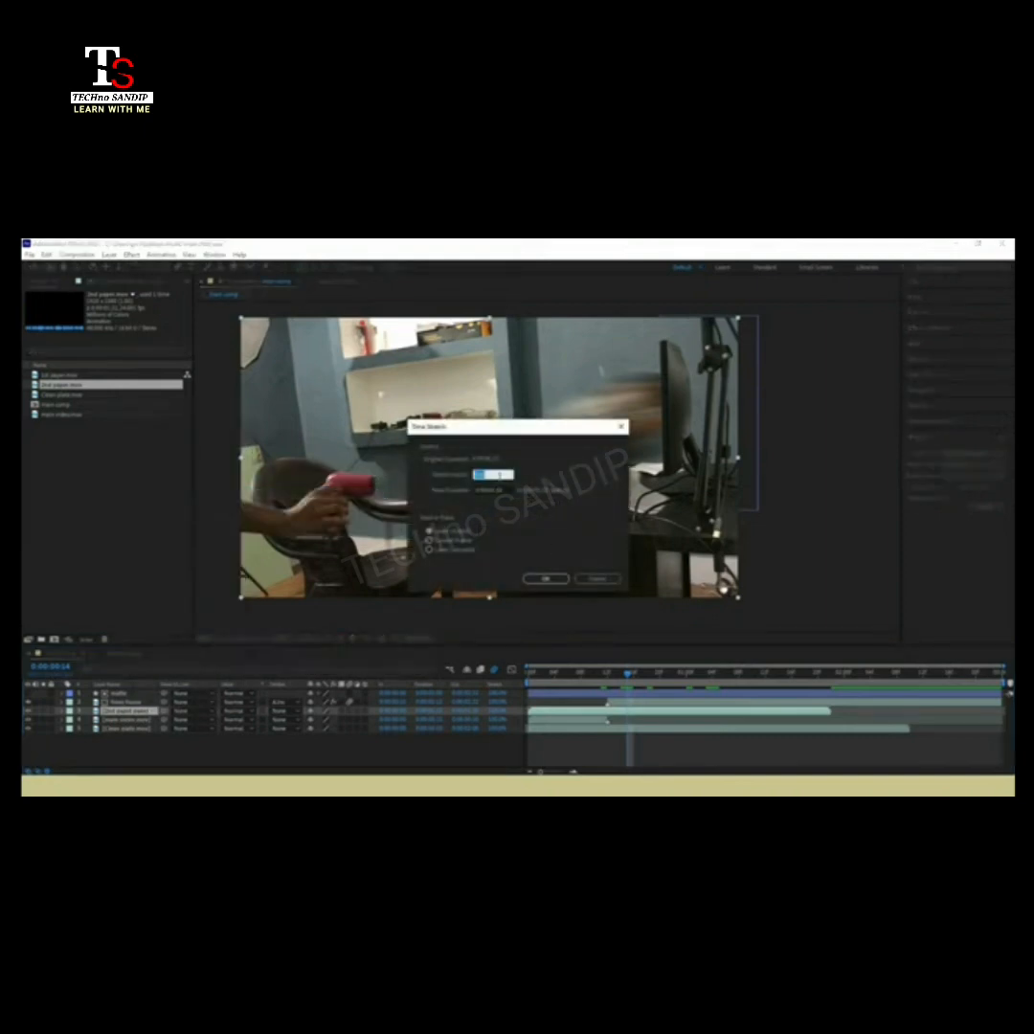
{"action": "type", "text": "85"}
{"action": "left_click", "coordinate": [553, 581]}
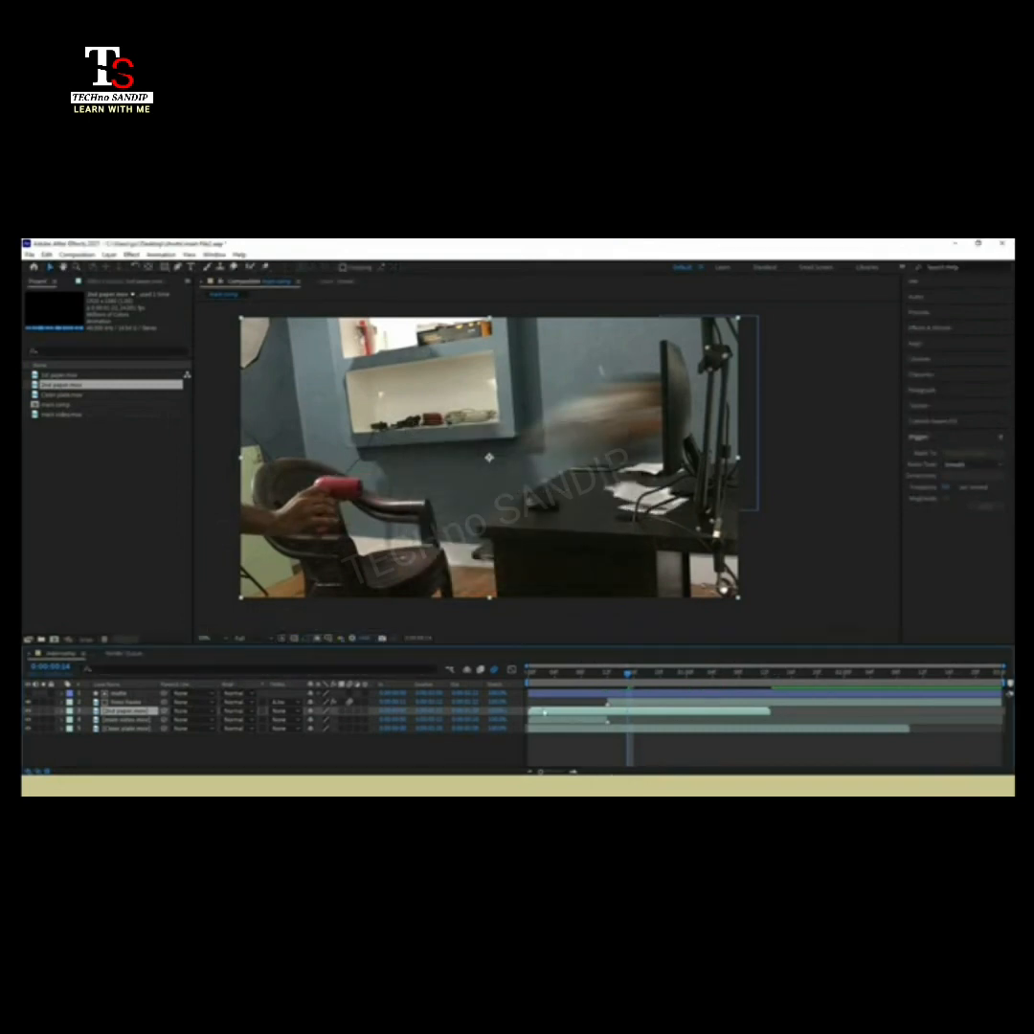
- Place the 2nd paper layer directly above the clean plate and trim it to start just before the freeze frame layer
{"action": "left_click_drag", "start_coordinate": [544, 714], "coordinate": [595, 679]}
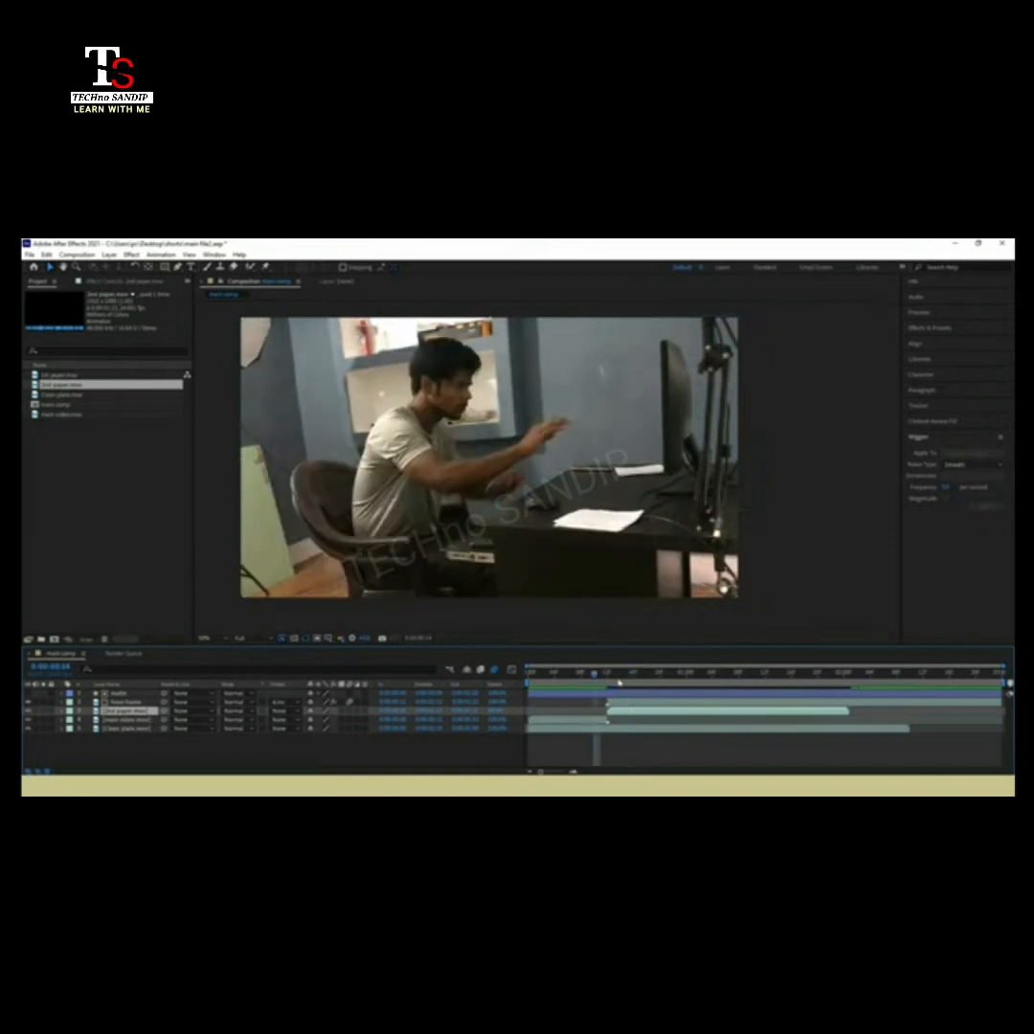
{"action": "left_click", "coordinate": [617, 677]}
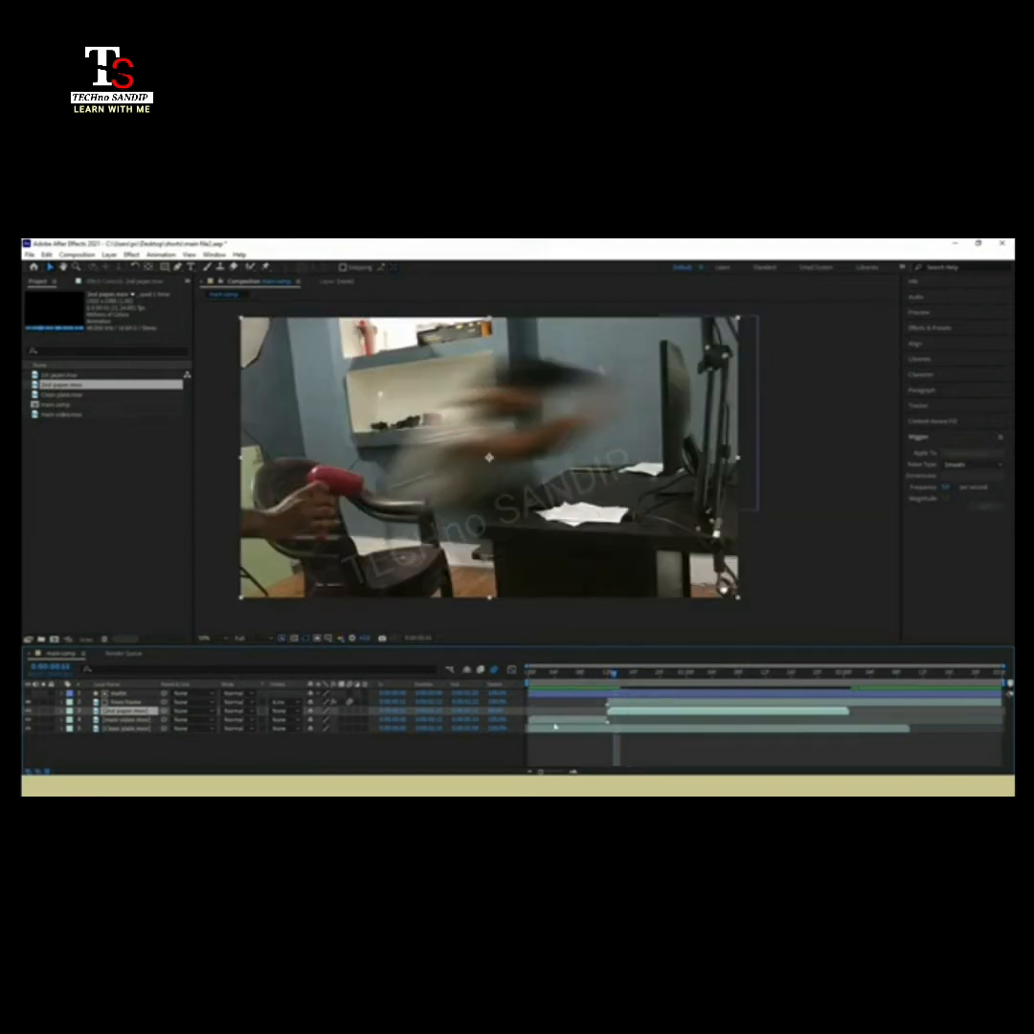
{"action": "left_click_drag", "start_coordinate": [119, 716], "coordinate": [122, 730]}
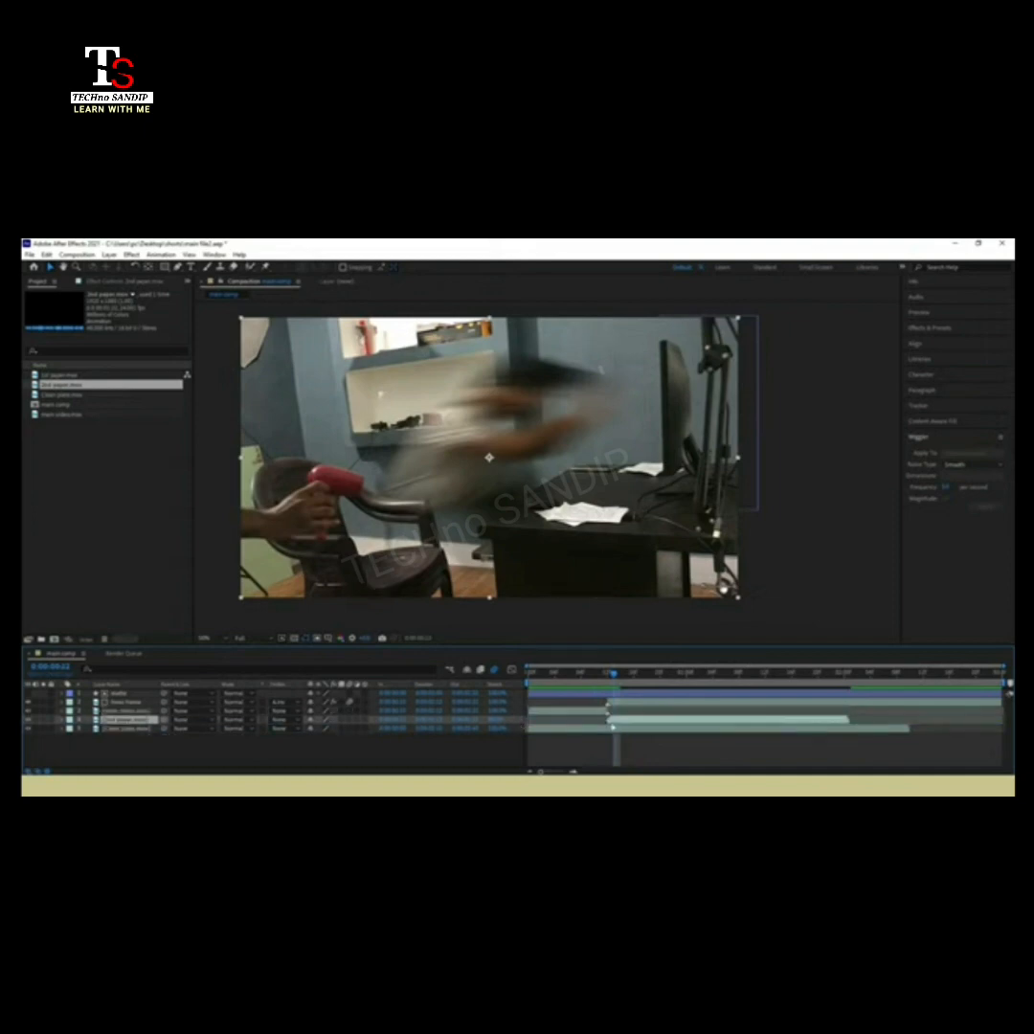
{"action": "left_click_drag", "start_coordinate": [613, 676], "coordinate": [618, 730]}
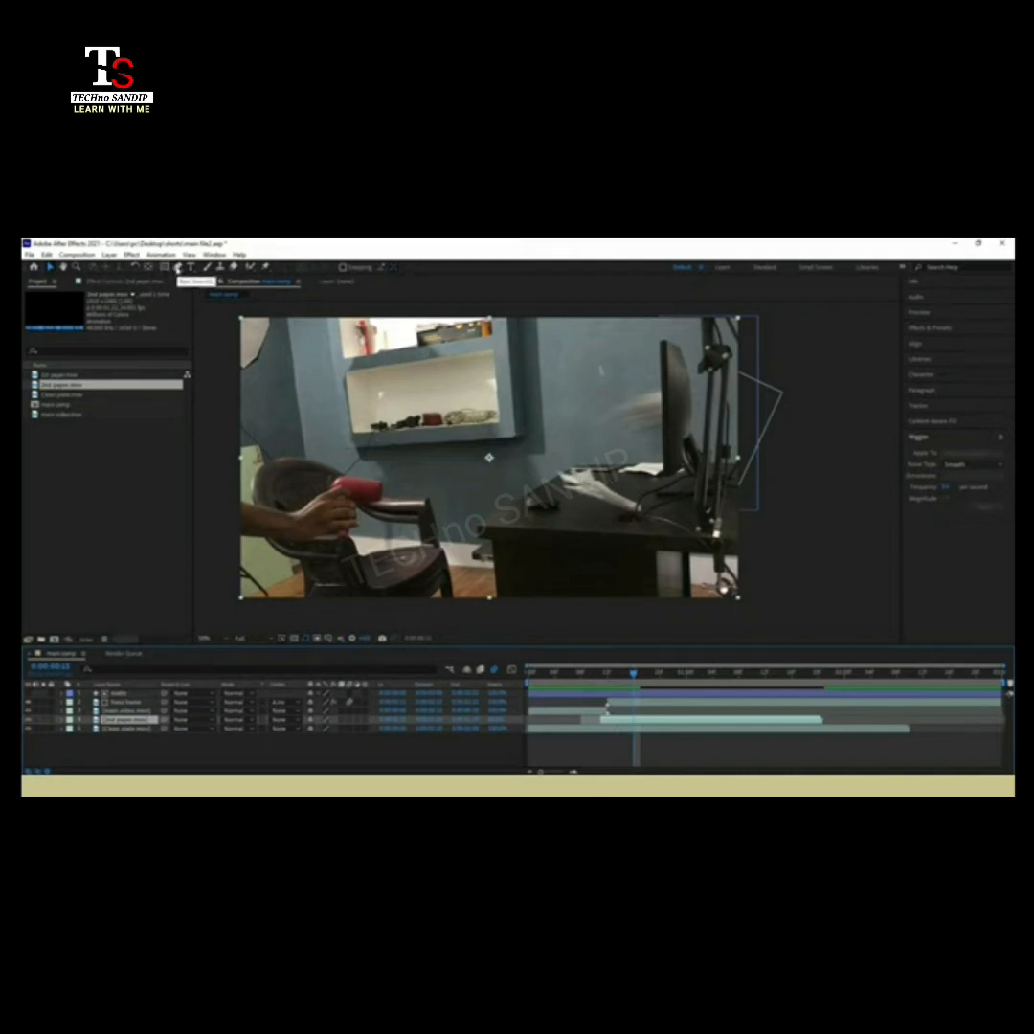
- Draw a closed Pen tool mask on the 2nd paper layer around the flying papers and desktop, extending past the image's right edge
{"action": "left_click", "coordinate": [767, 488]}
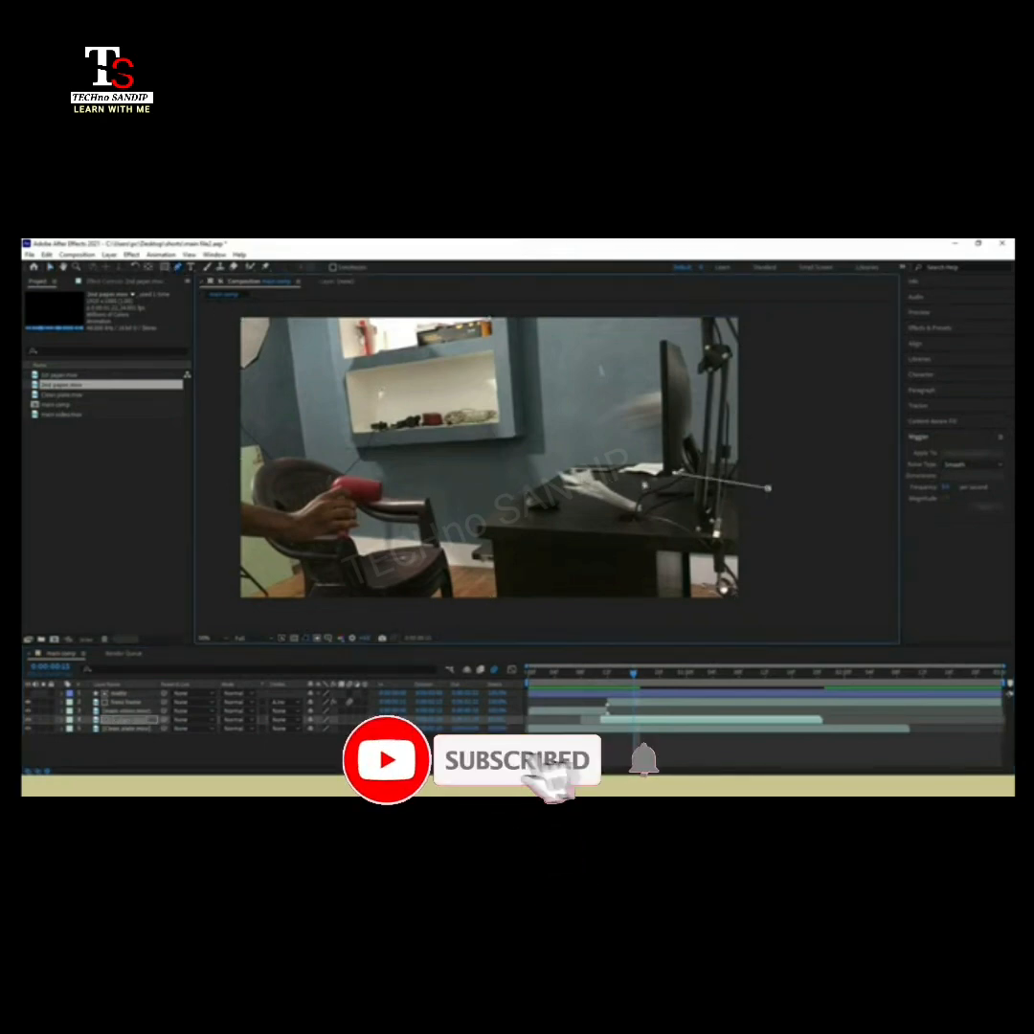
{"action": "left_click", "coordinate": [576, 460]}
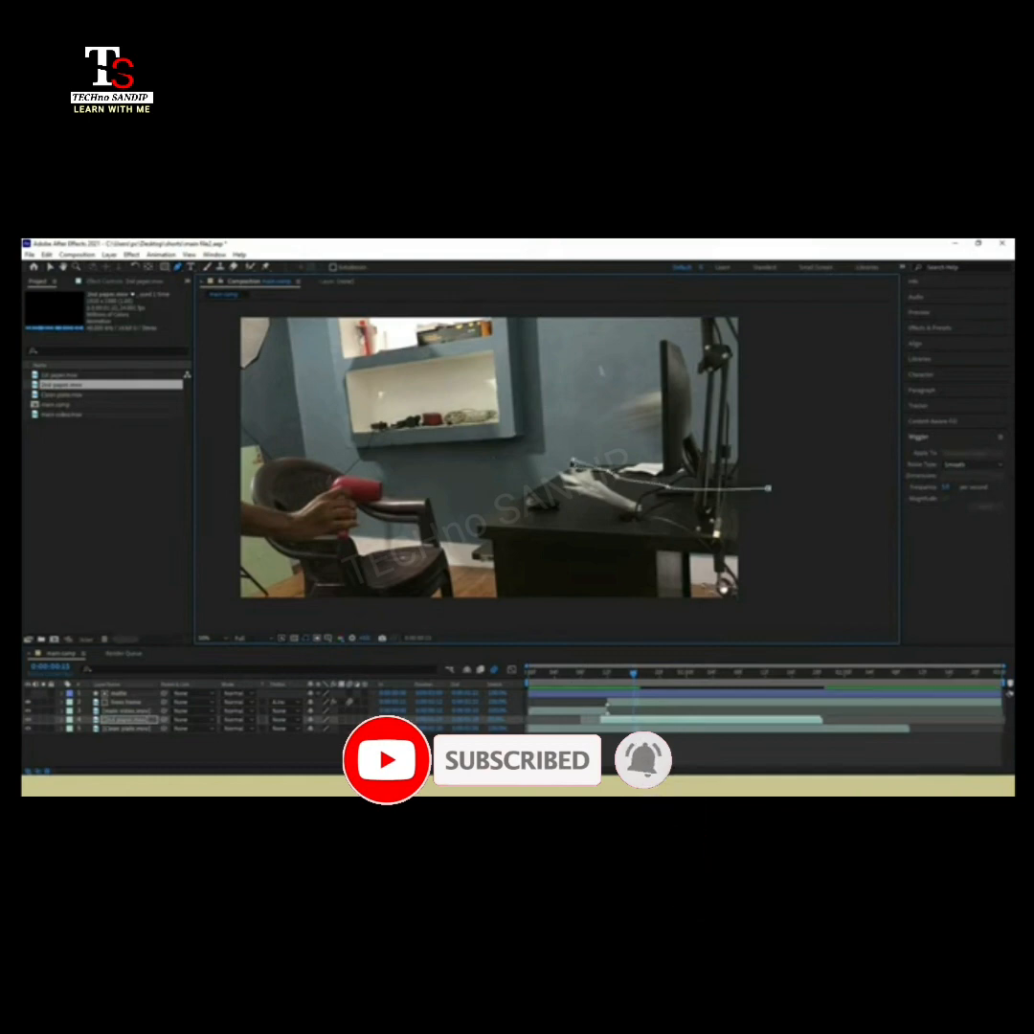
{"action": "left_click", "coordinate": [536, 480]}
{"action": "left_click", "coordinate": [506, 504]}
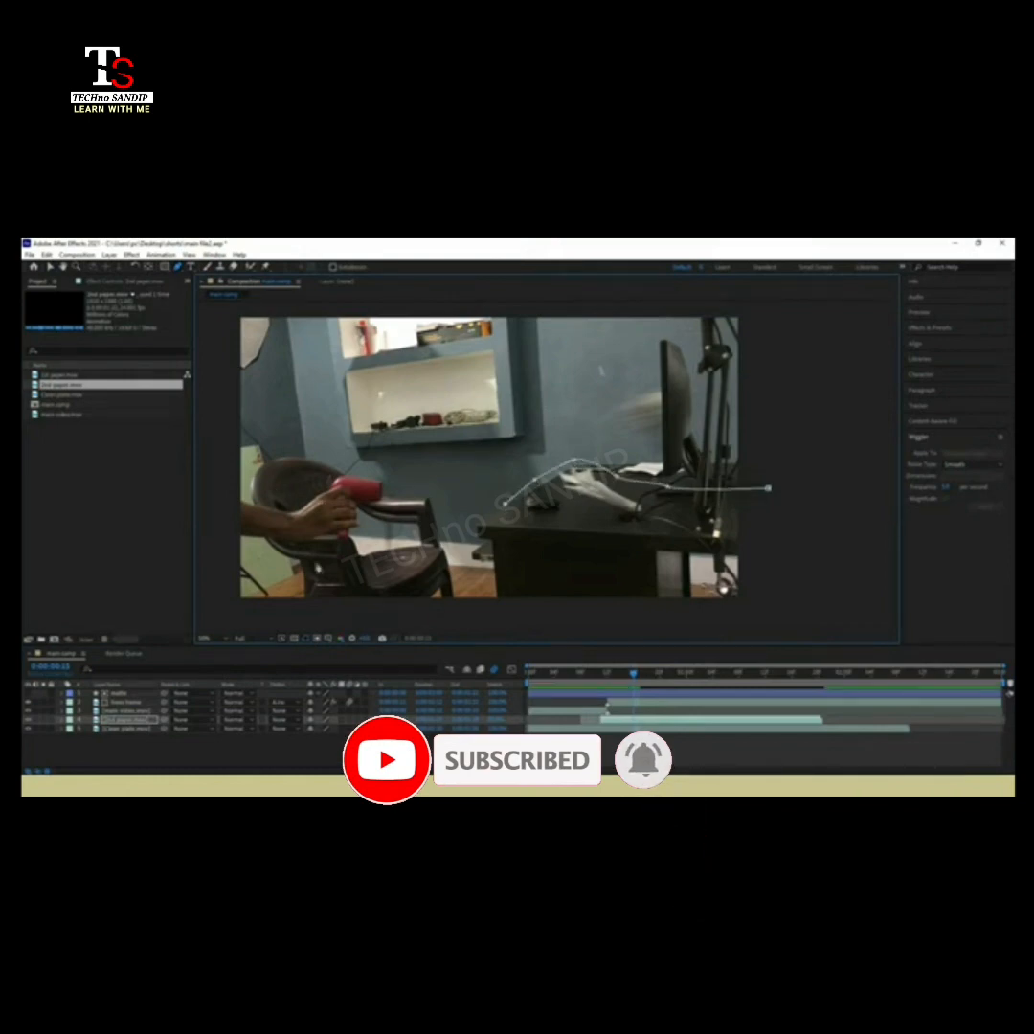
{"action": "left_click", "coordinate": [490, 540]}
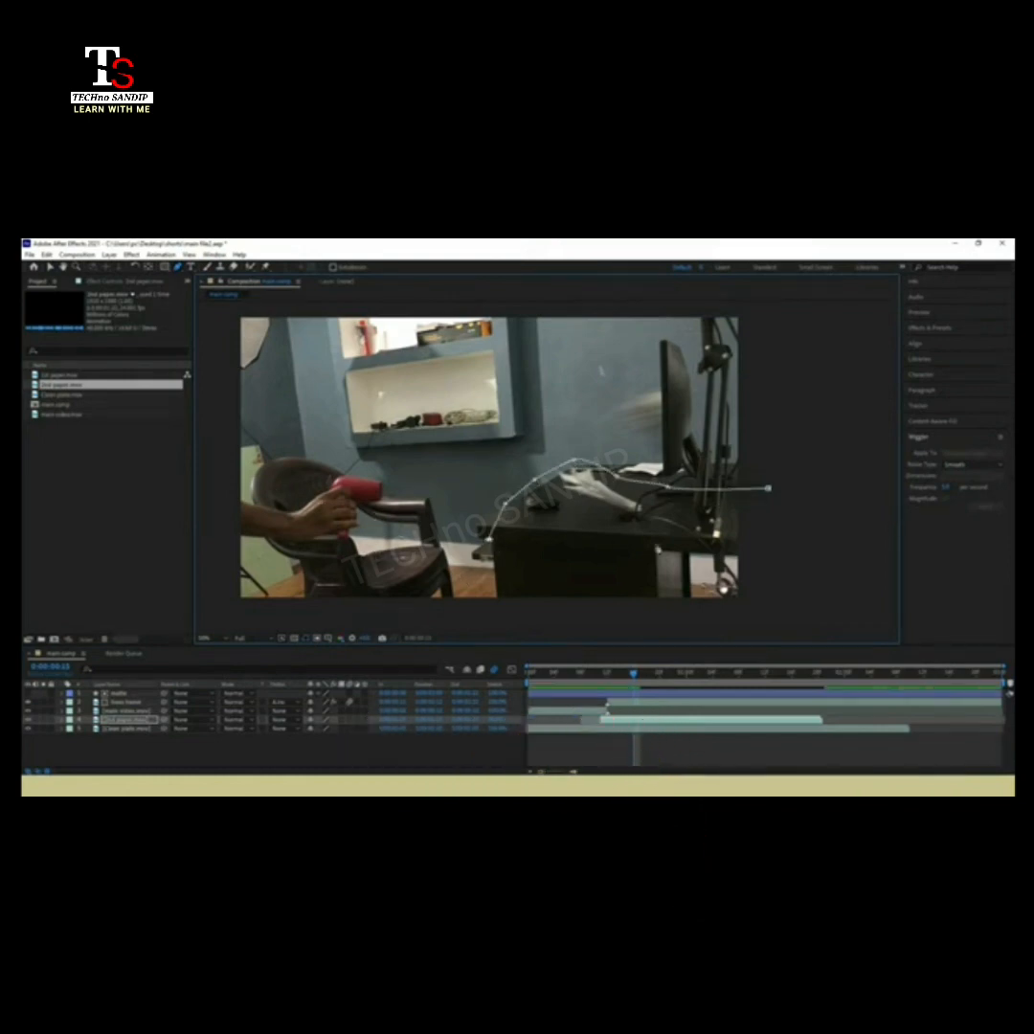
{"action": "left_click", "coordinate": [656, 545]}
{"action": "left_click", "coordinate": [777, 573]}
{"action": "left_click", "coordinate": [768, 488]}
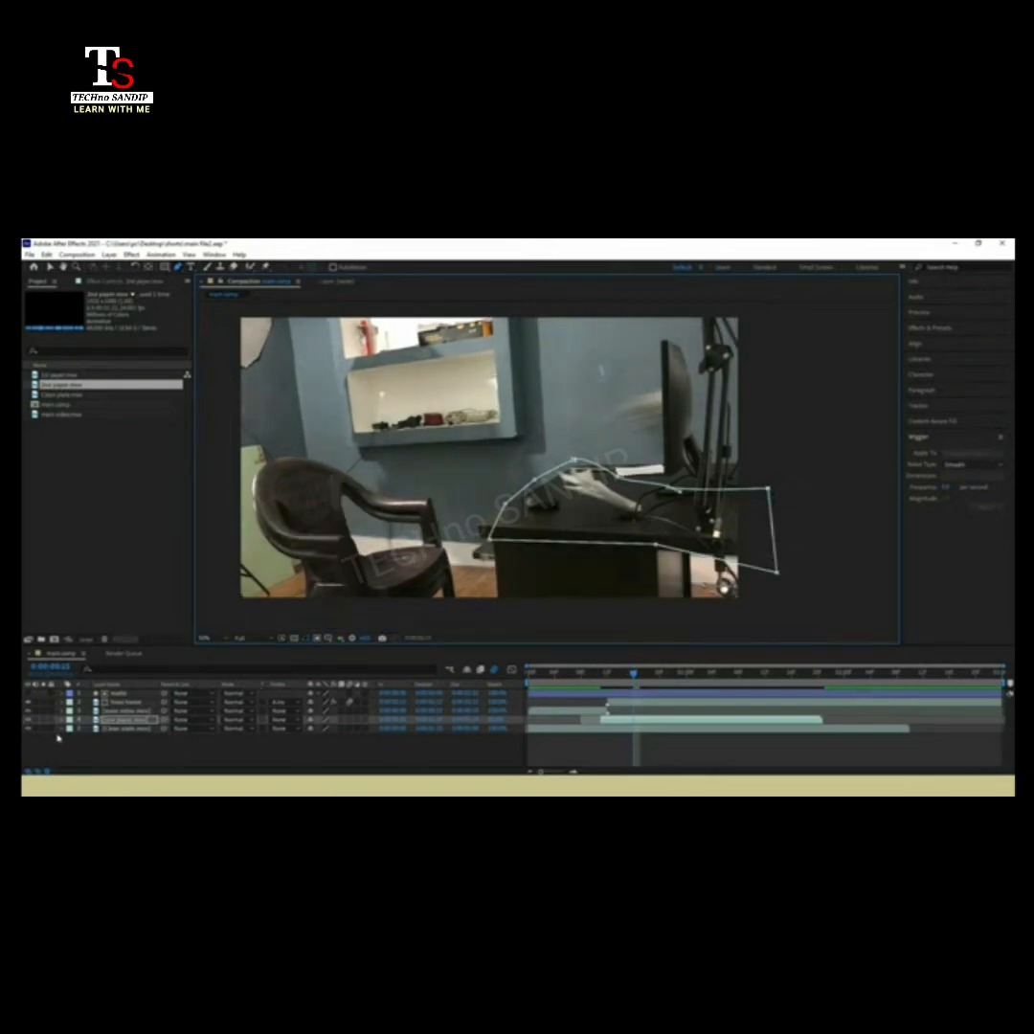
- Set the Mask Feather of the 2nd paper layer's mask to 20 pixels and deselect the layer
{"action": "left_click", "coordinate": [110, 723]}
{"action": "key", "text": "m"}
{"action": "key", "text": "m"}
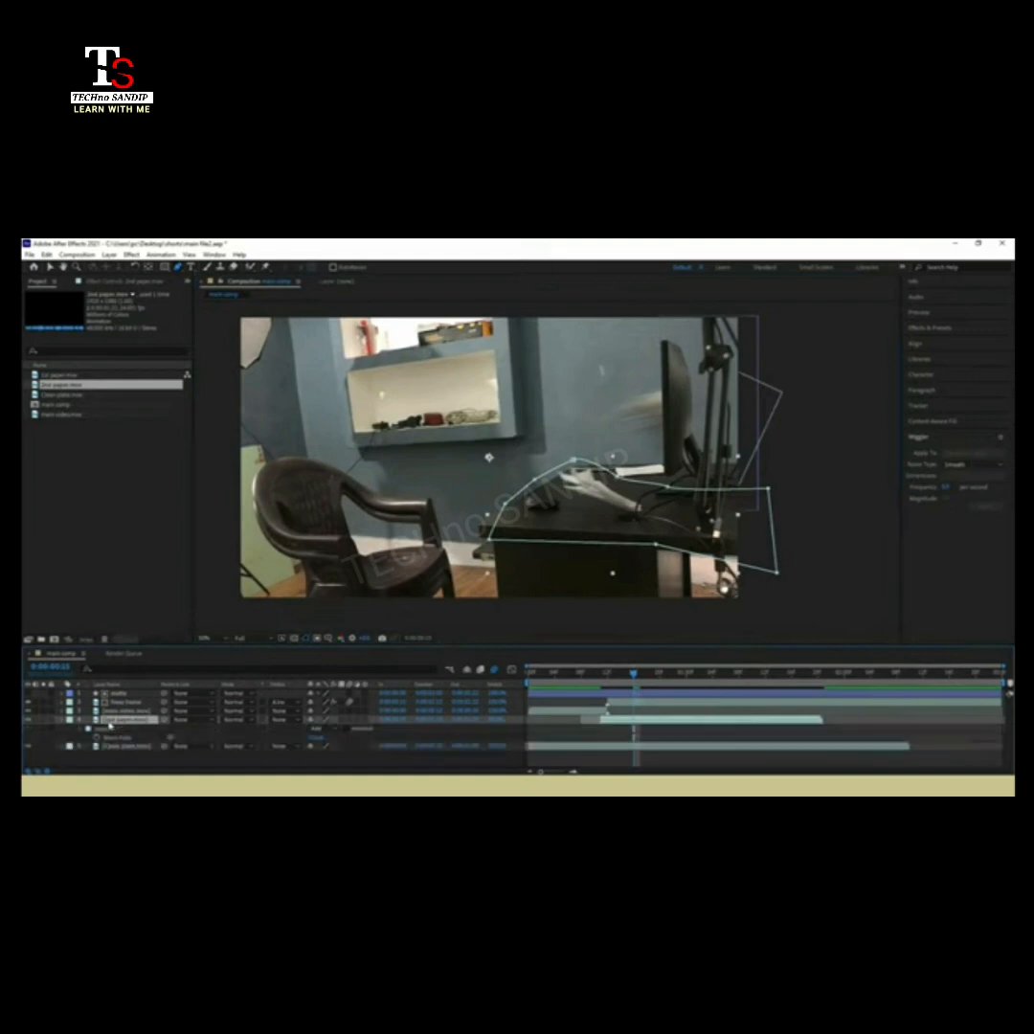
{"action": "left_click", "coordinate": [325, 746]}
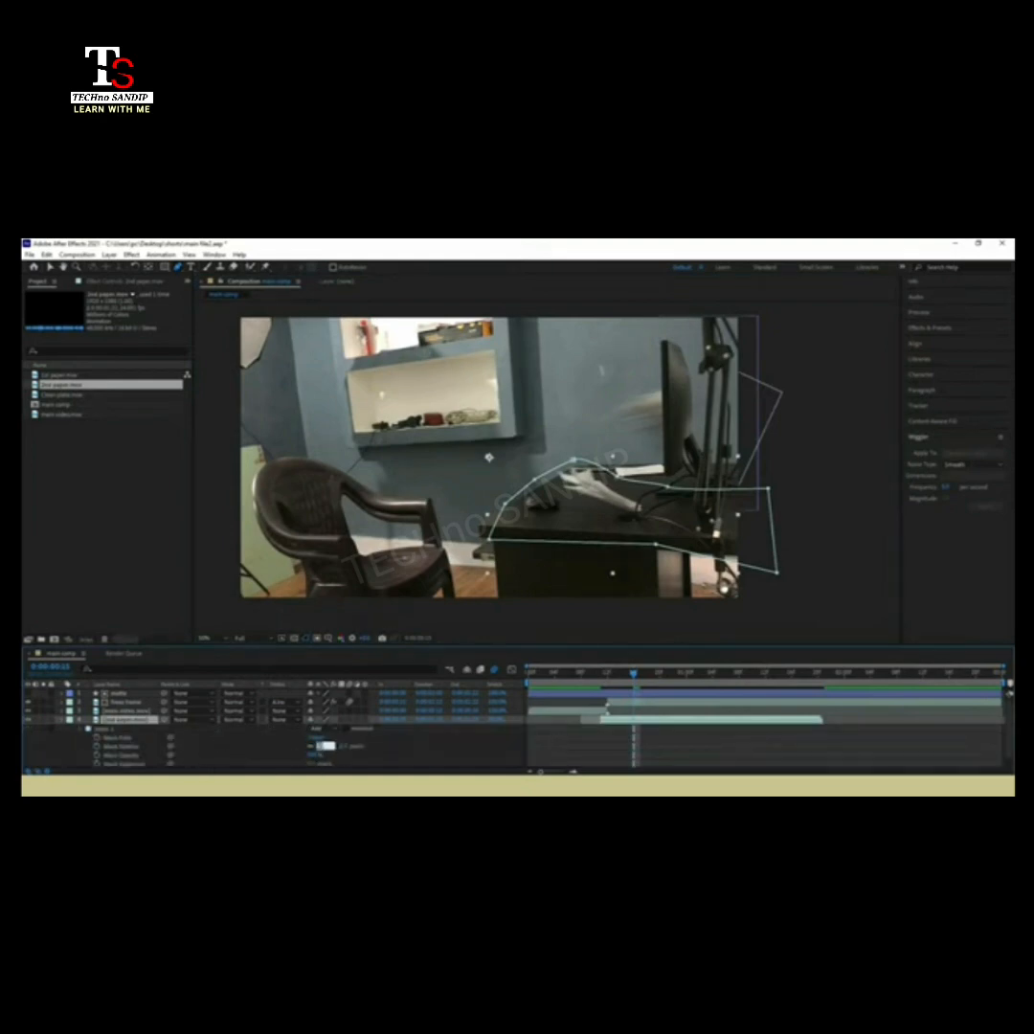
{"action": "type", "text": "20"}
{"action": "key", "text": "Return"}
{"action": "left_click", "coordinate": [635, 740]}
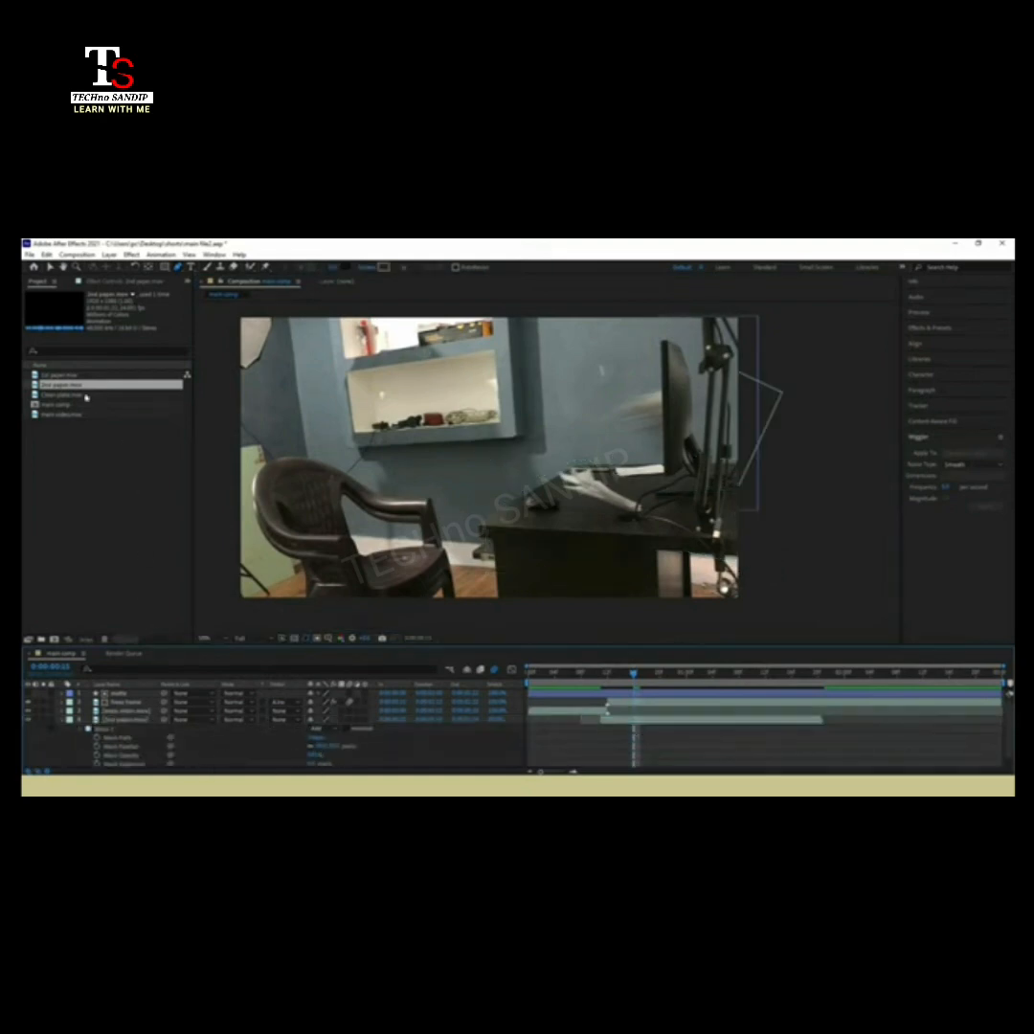
- Add 1st paper.mov to the composition between the 2nd paper and clean plate layers, and collapse the 2nd paper layer's mask properties
{"action": "left_click_drag", "start_coordinate": [68, 377], "coordinate": [119, 740]}
{"action": "left_click", "coordinate": [63, 731]}
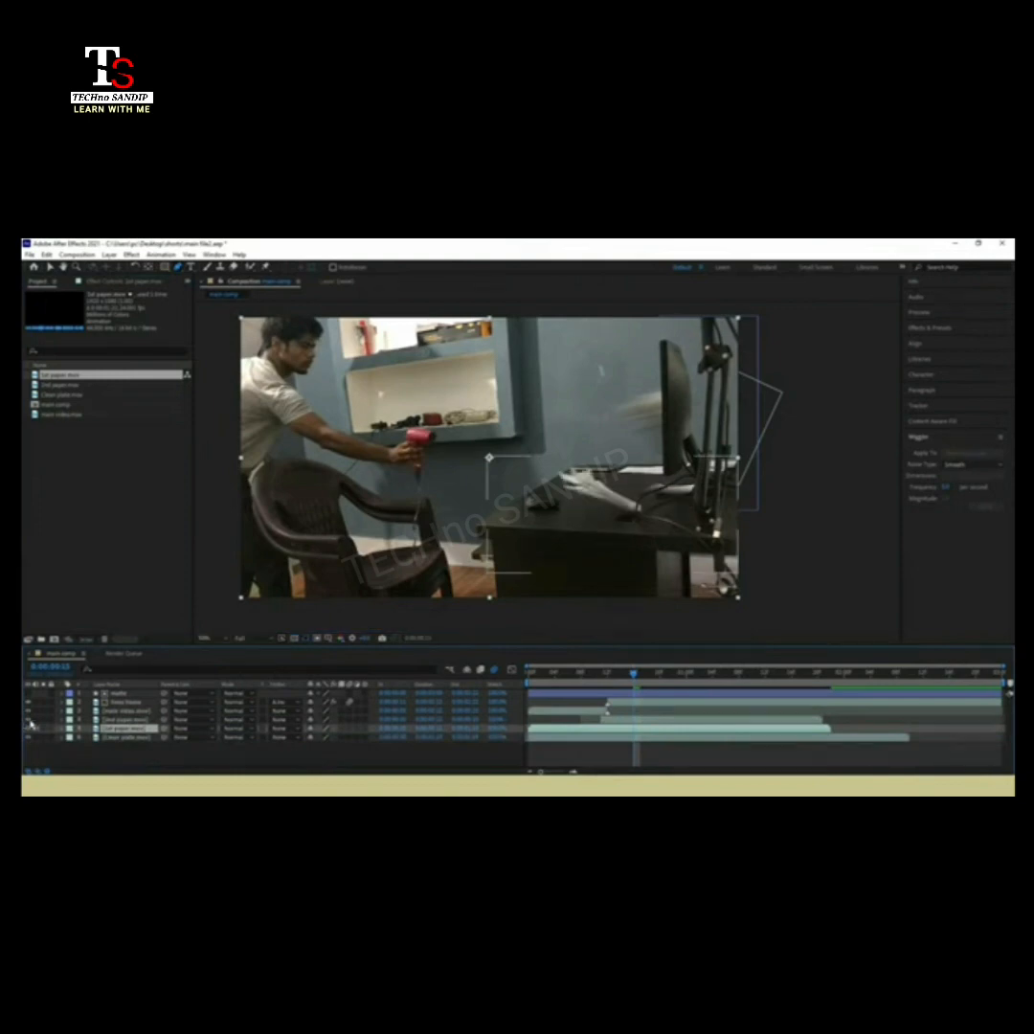
- Time-stretch the 1st paper layer to a factor of 80 and adjust it to start just before the freeze frame layer, aligned with 2nd paper
{"action": "key", "text": "Page_Up"}
{"action": "key", "text": "Page_Up"}
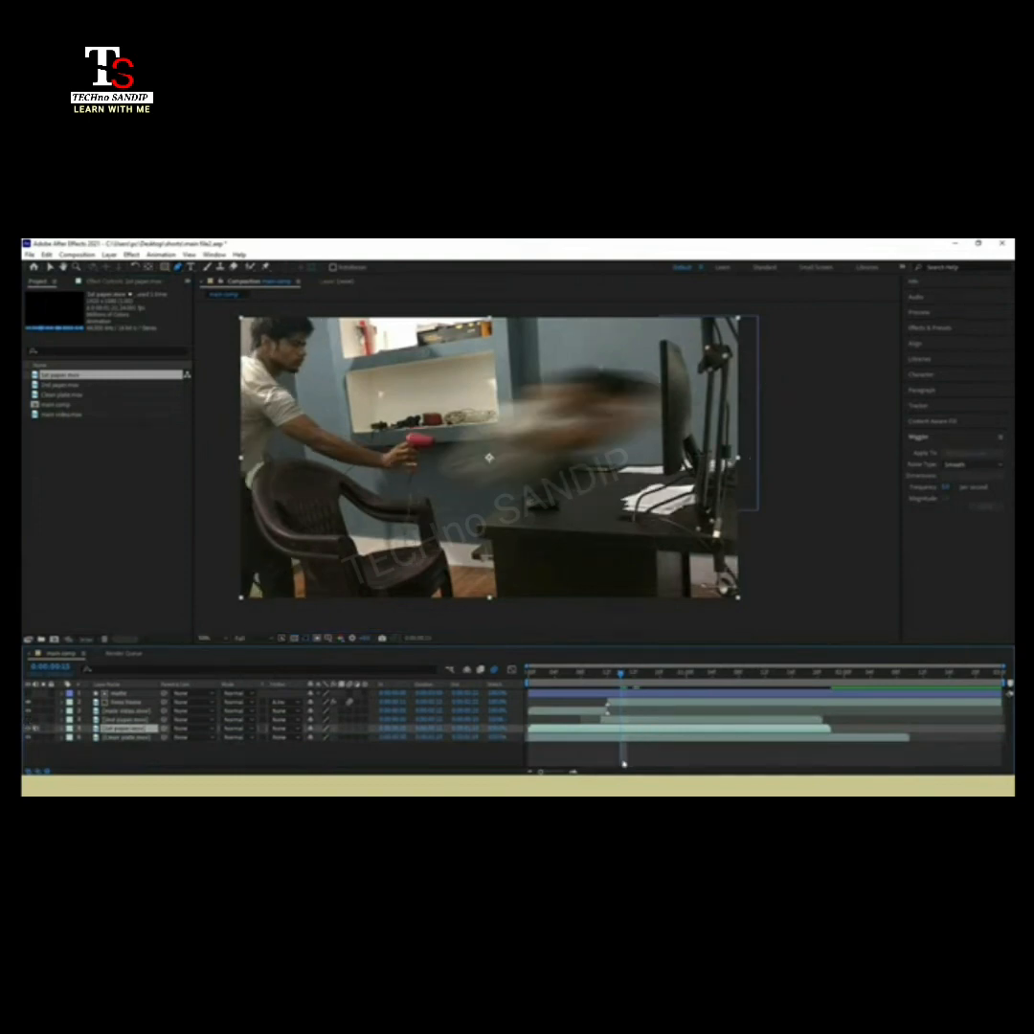
{"action": "right_click", "coordinate": [144, 730]}
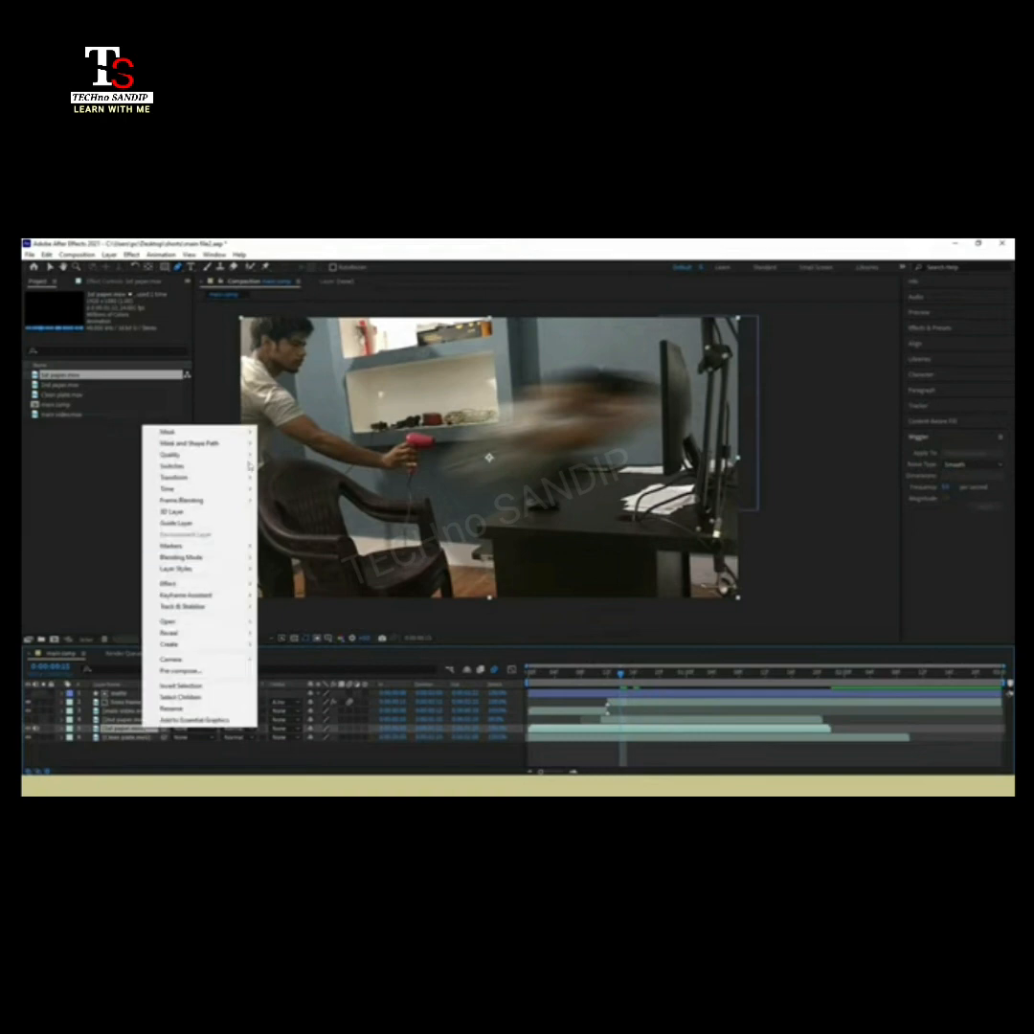
{"action": "mouse_move", "coordinate": [192, 483]}
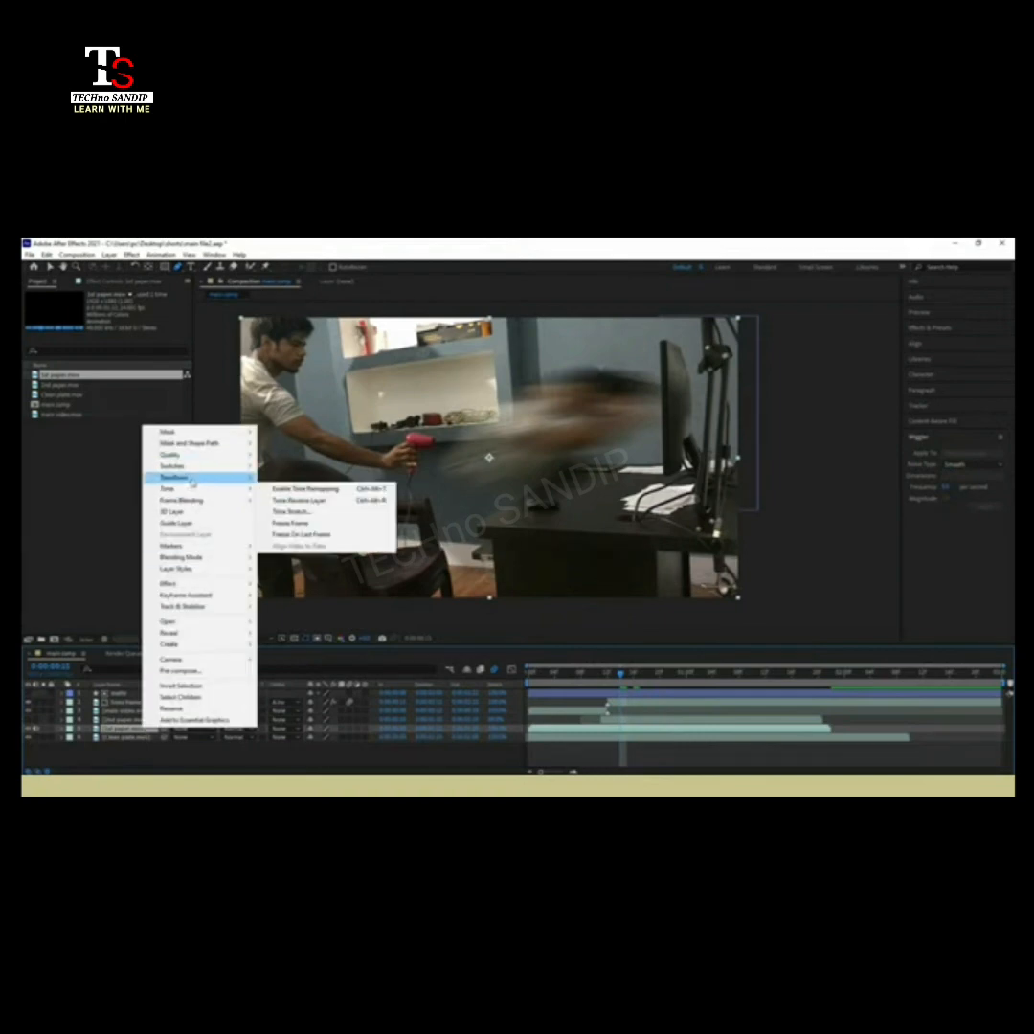
{"action": "left_click", "coordinate": [299, 514]}
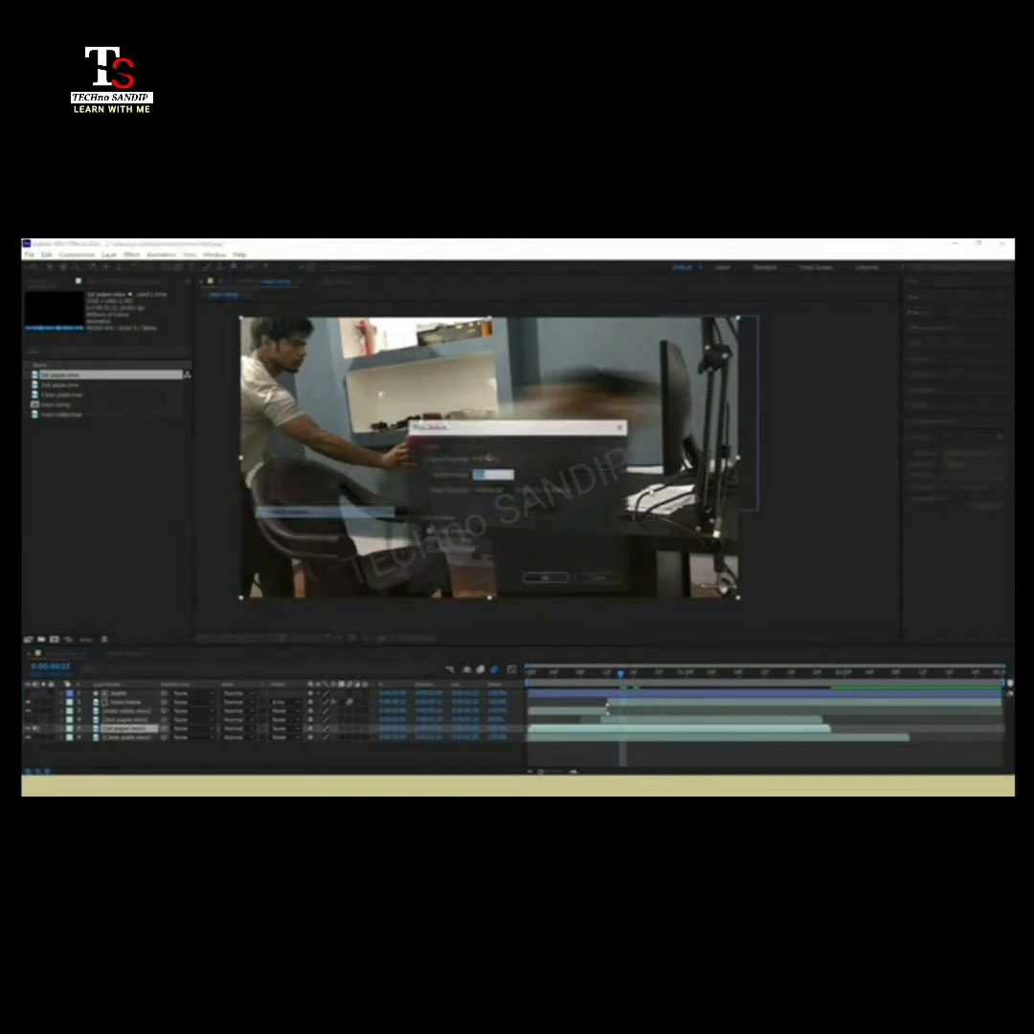
{"action": "type", "text": "80"}
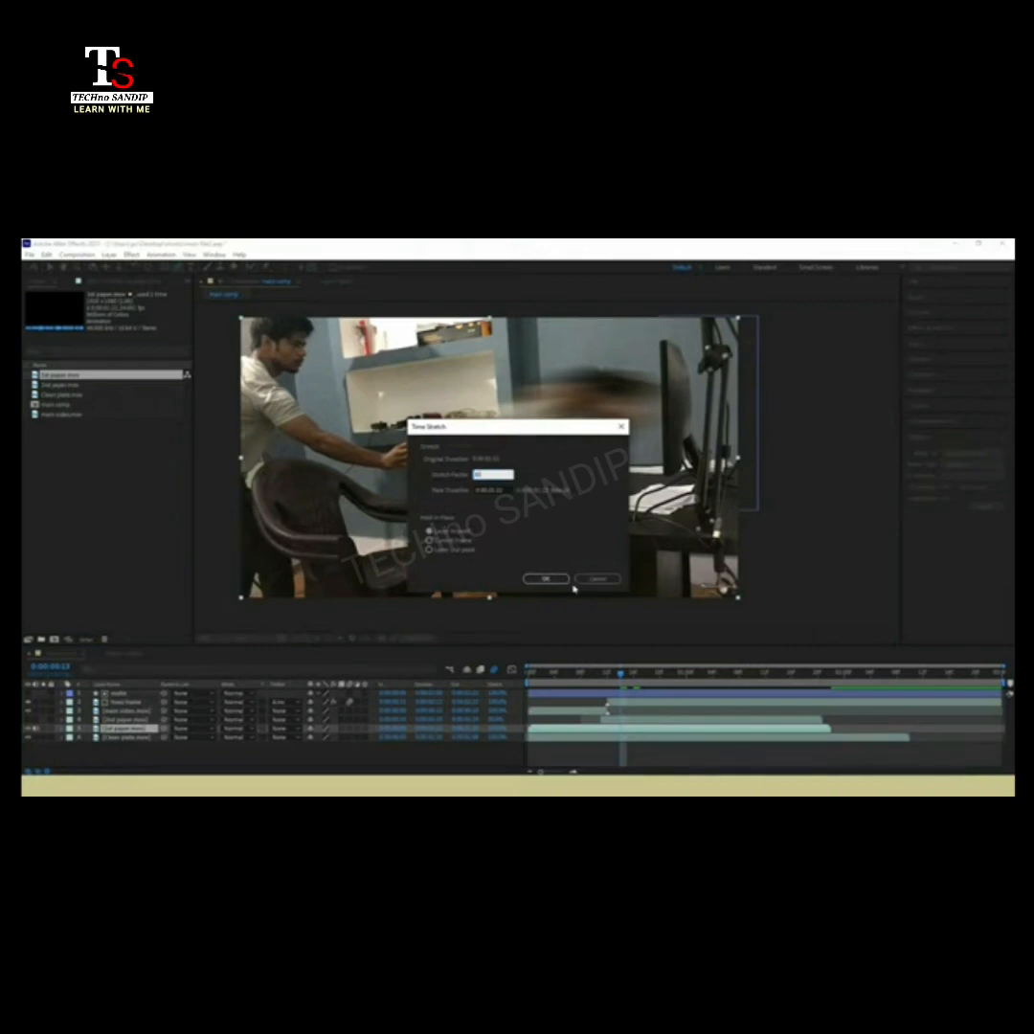
{"action": "key", "text": "Return"}
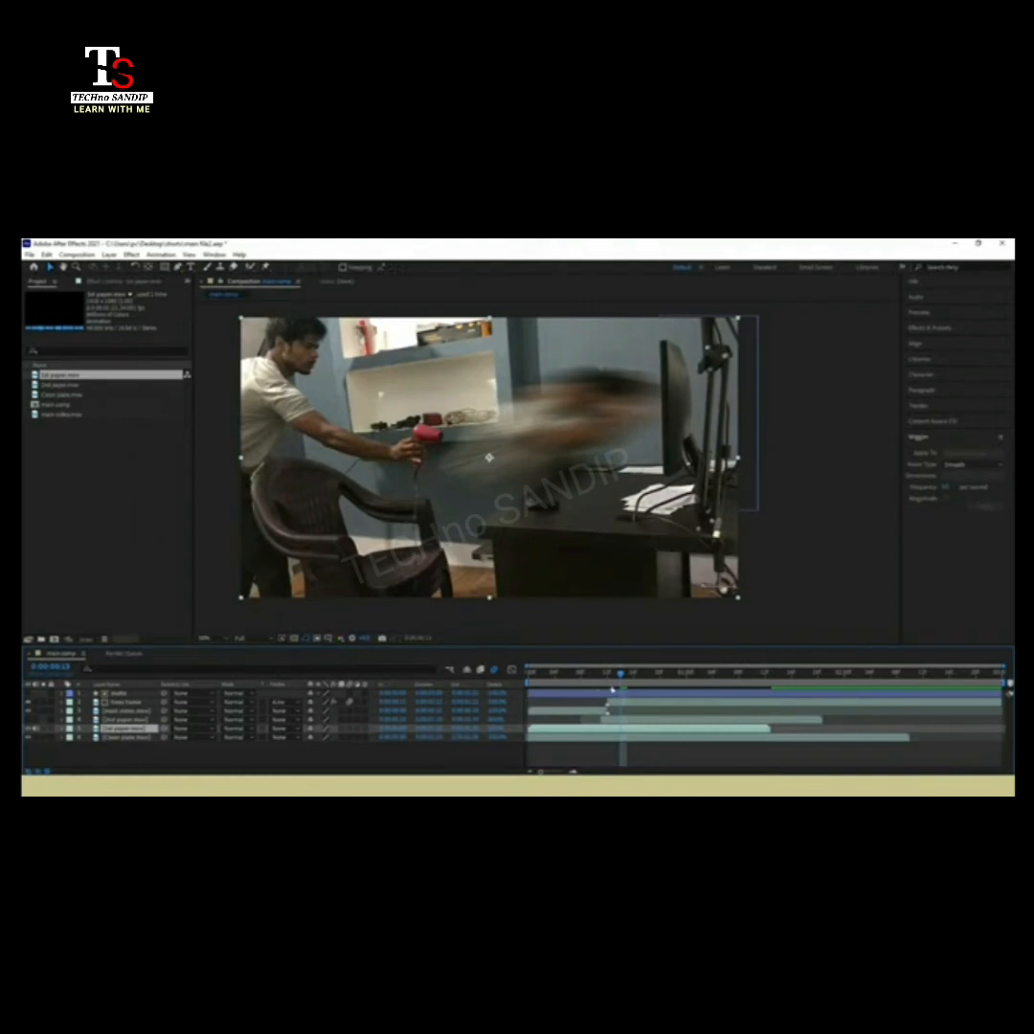
{"action": "left_click_drag", "start_coordinate": [568, 732], "coordinate": [638, 731]}
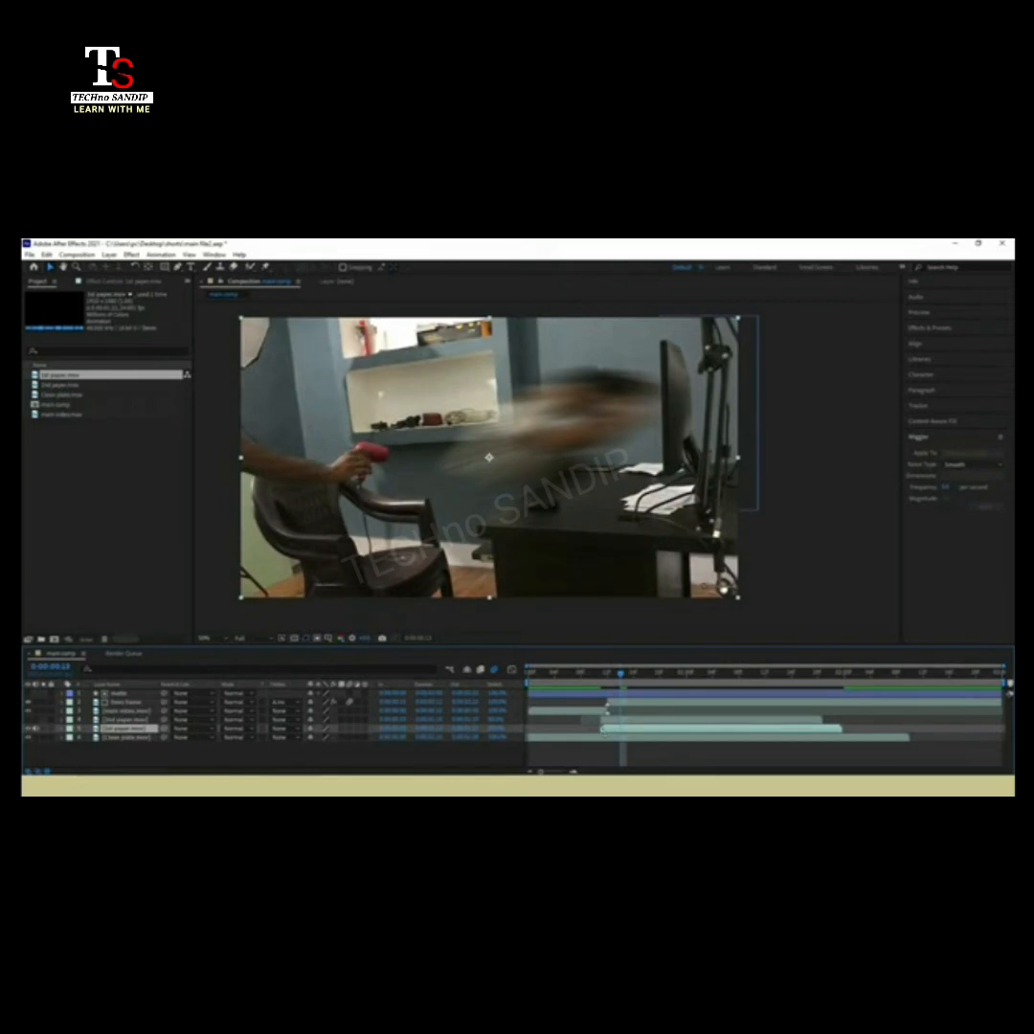
{"action": "left_click_drag", "start_coordinate": [627, 732], "coordinate": [602, 686]}
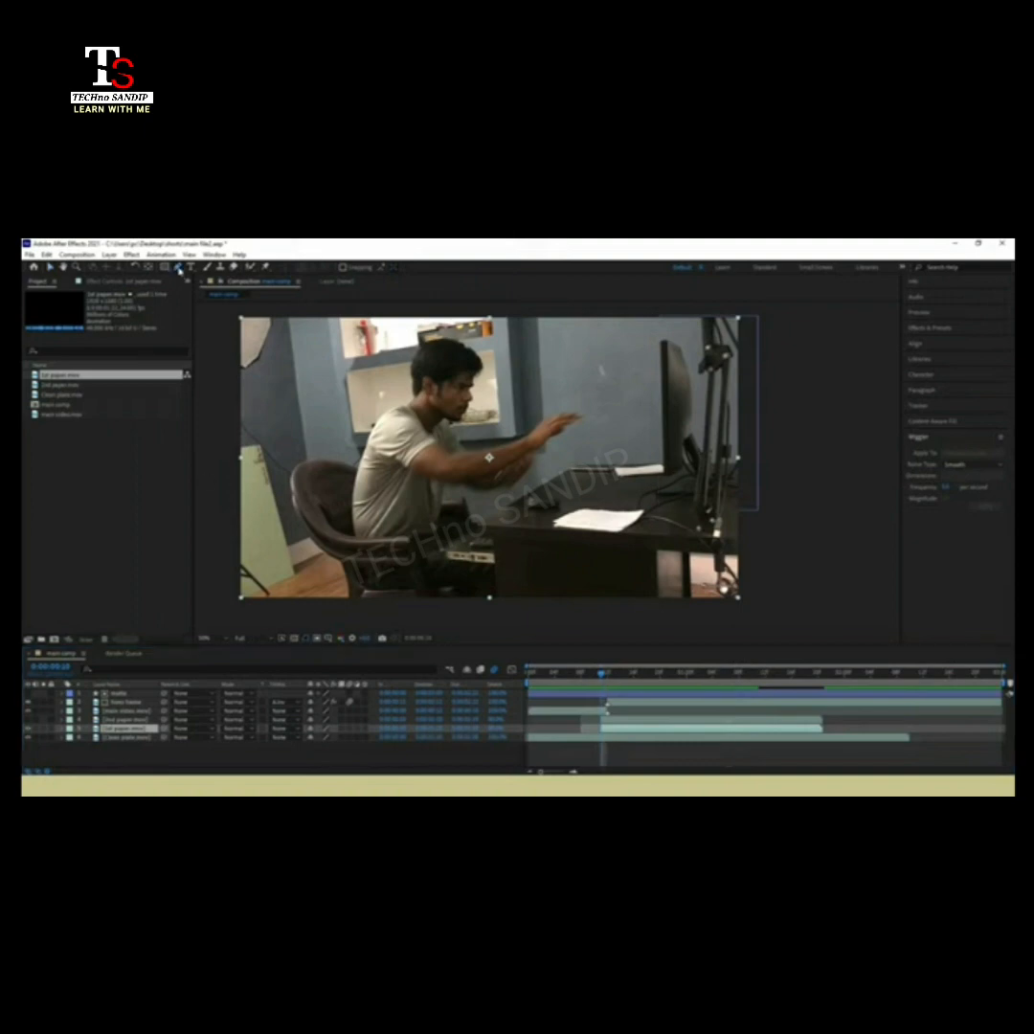
- Draw a closed Pen tool mask on the 1st paper layer around the paper beside the monitor and the wall area above it
{"action": "left_click_drag", "start_coordinate": [614, 450], "coordinate": [613, 463]}
{"action": "left_click", "coordinate": [612, 474]}
{"action": "left_click", "coordinate": [632, 486]}
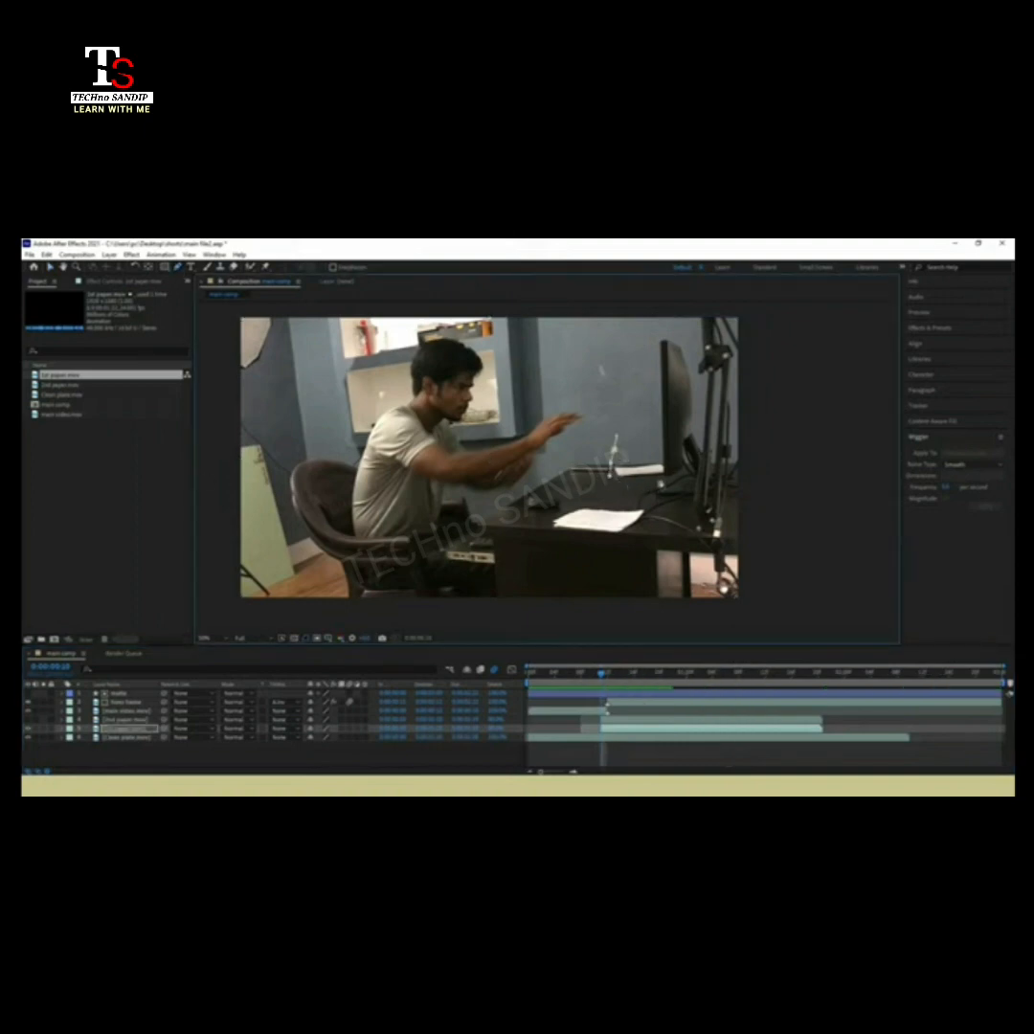
{"action": "left_click", "coordinate": [563, 404]}
{"action": "left_click", "coordinate": [634, 316]}
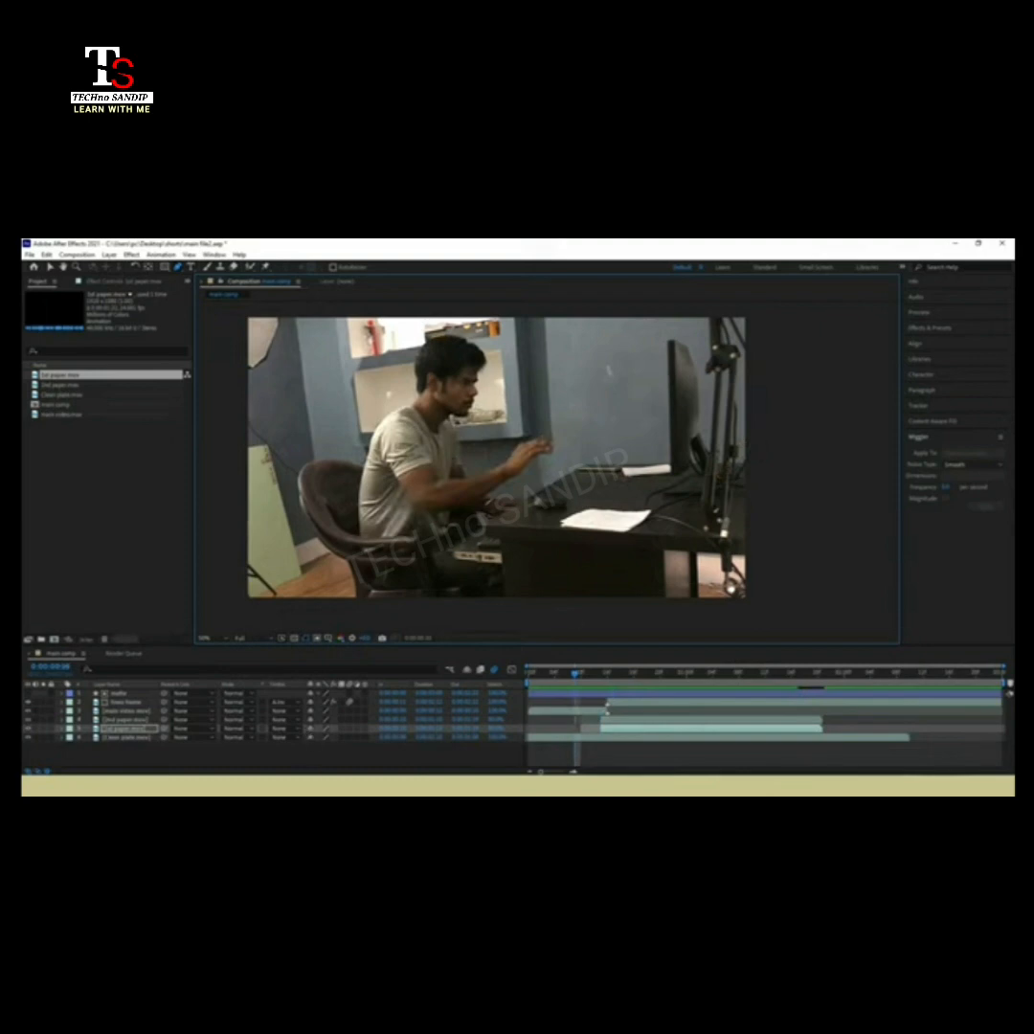
- Create a comp-sized medium yellow solid and place it at the top of the layer stack
{"action": "key", "text": "v"}
{"action": "right_click", "coordinate": [322, 758]}
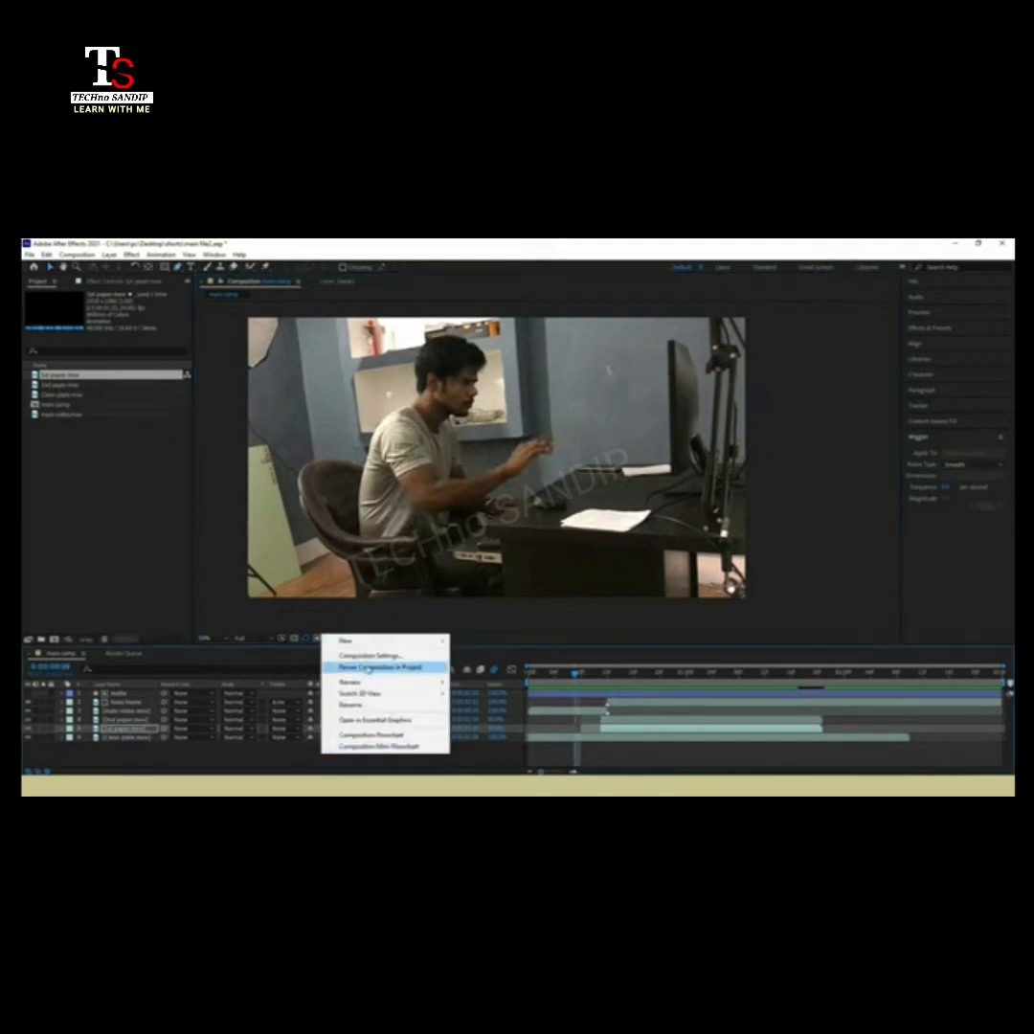
{"action": "mouse_move", "coordinate": [364, 642]}
{"action": "left_click", "coordinate": [470, 667]}
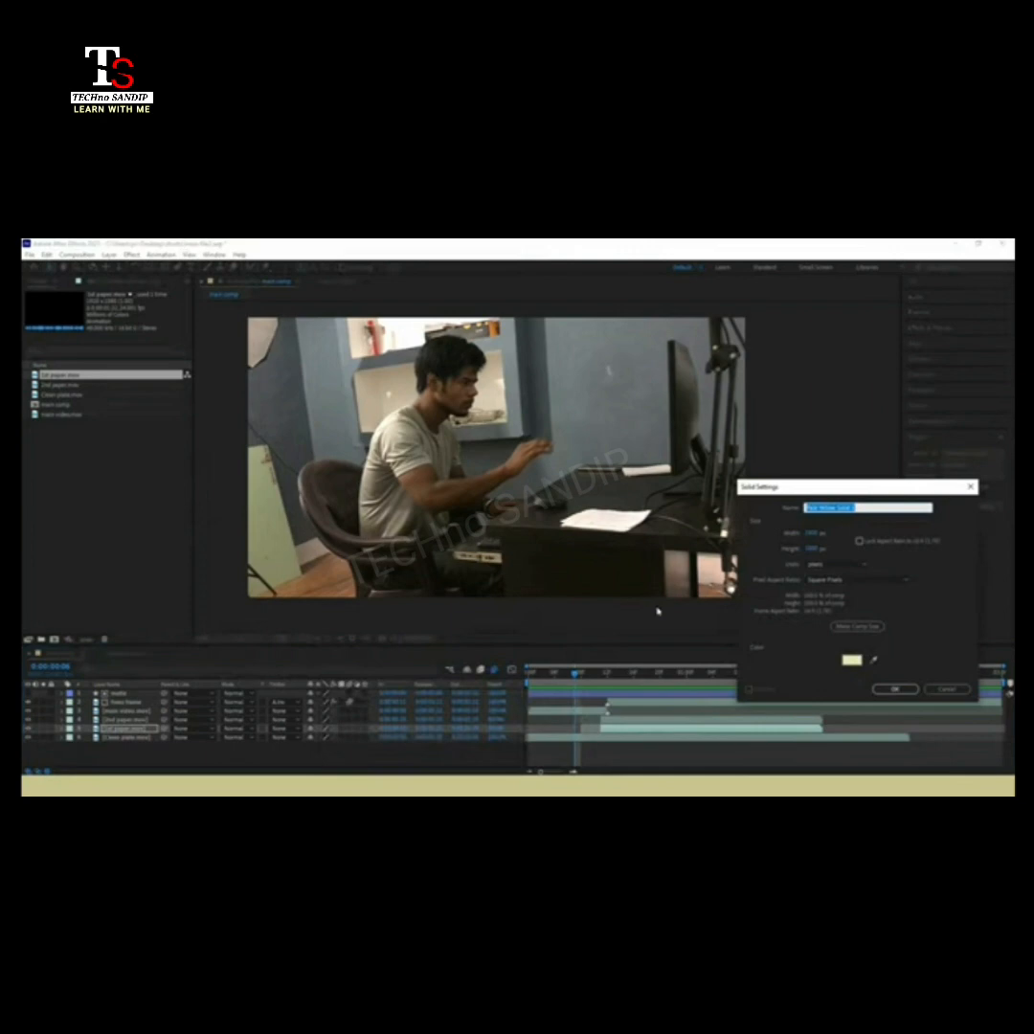
{"action": "left_click", "coordinate": [851, 660]}
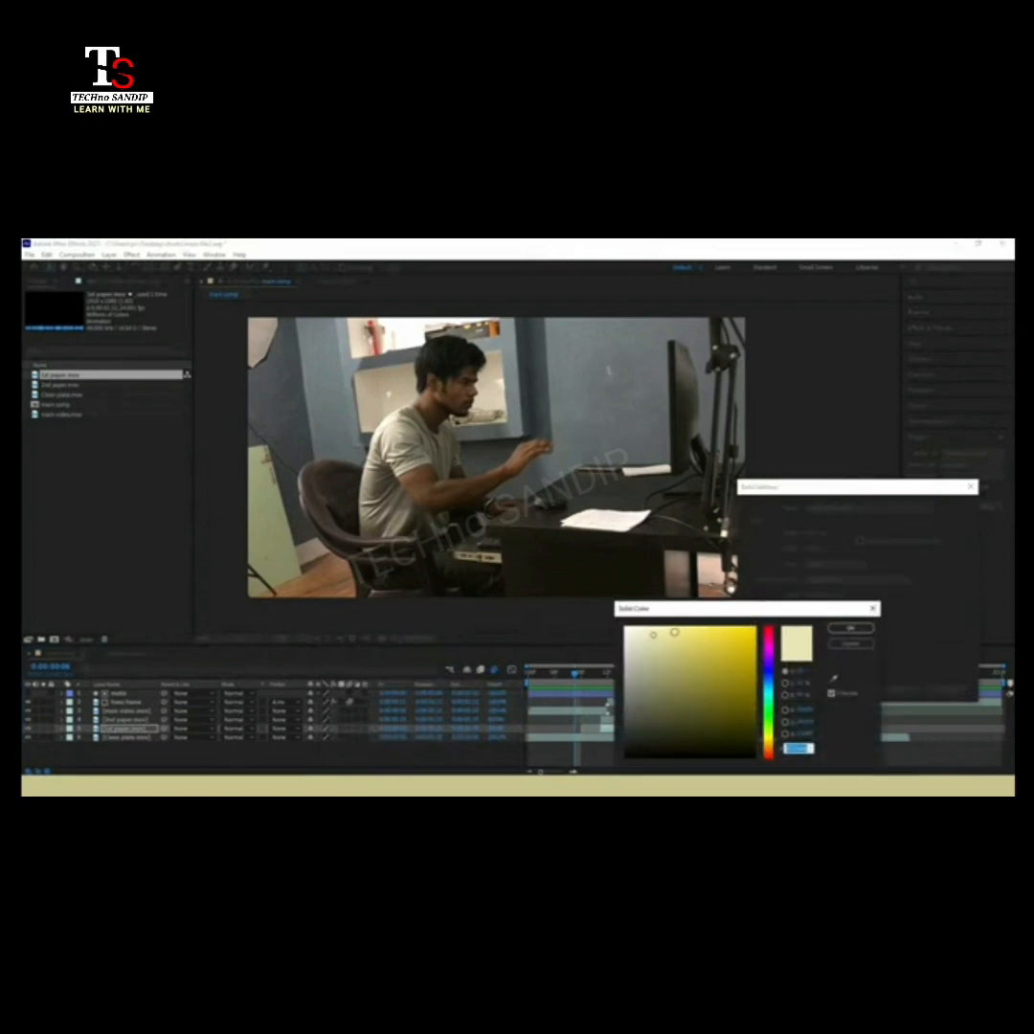
{"action": "left_click", "coordinate": [677, 639]}
{"action": "left_click", "coordinate": [851, 628]}
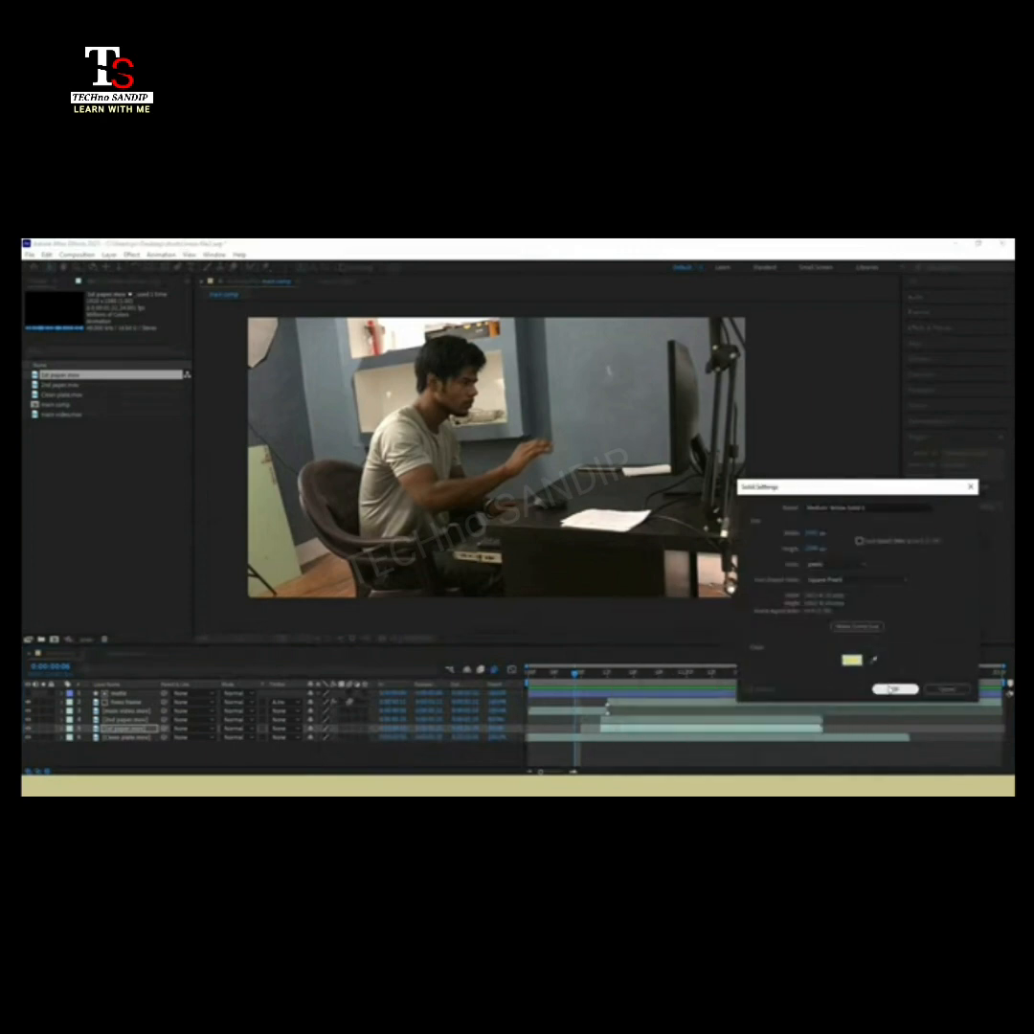
{"action": "left_click", "coordinate": [896, 686]}
{"action": "left_click_drag", "start_coordinate": [136, 732], "coordinate": [134, 697]}
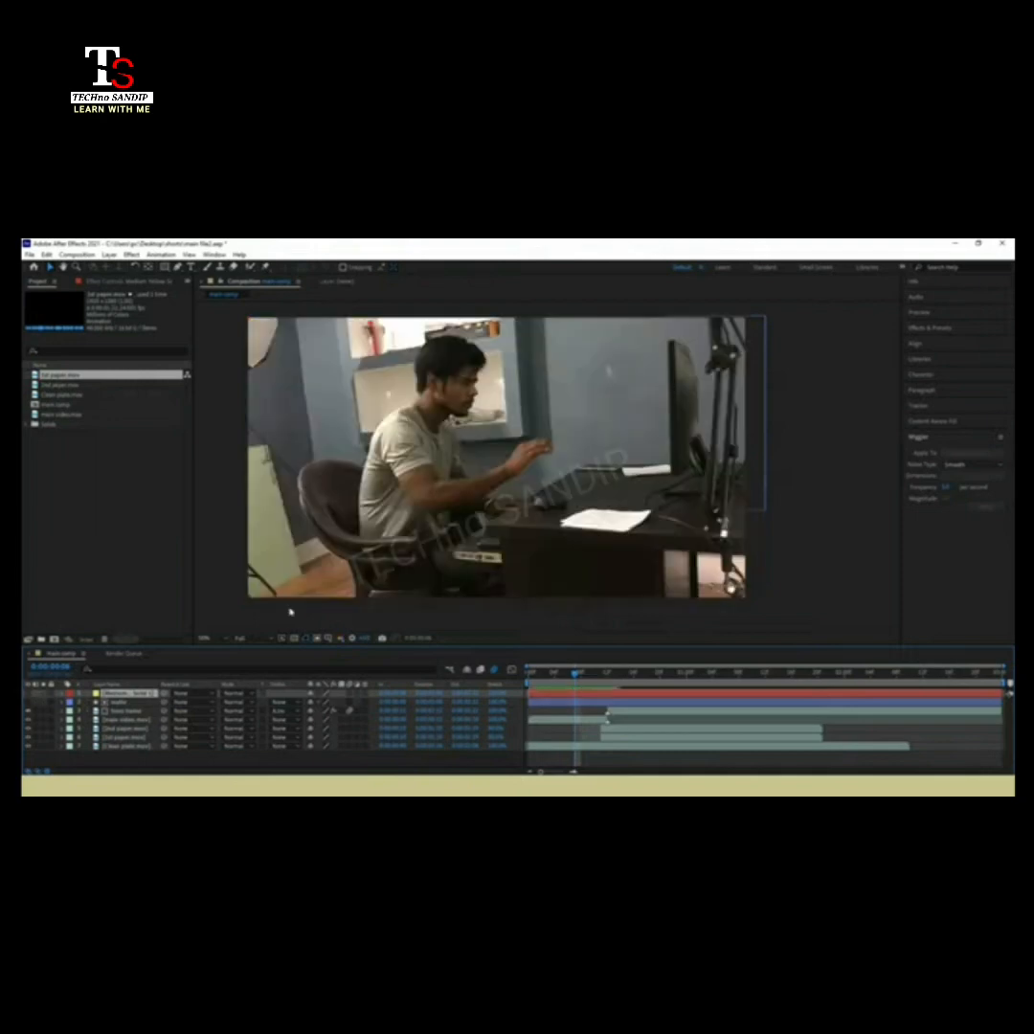
- Draw a closed four-point Pen tool mask on the yellow solid, spanning from the monitor's screen edge to the mouse and the actor's hand
{"action": "key", "text": "z"}
{"action": "left_click", "coordinate": [667, 411]}
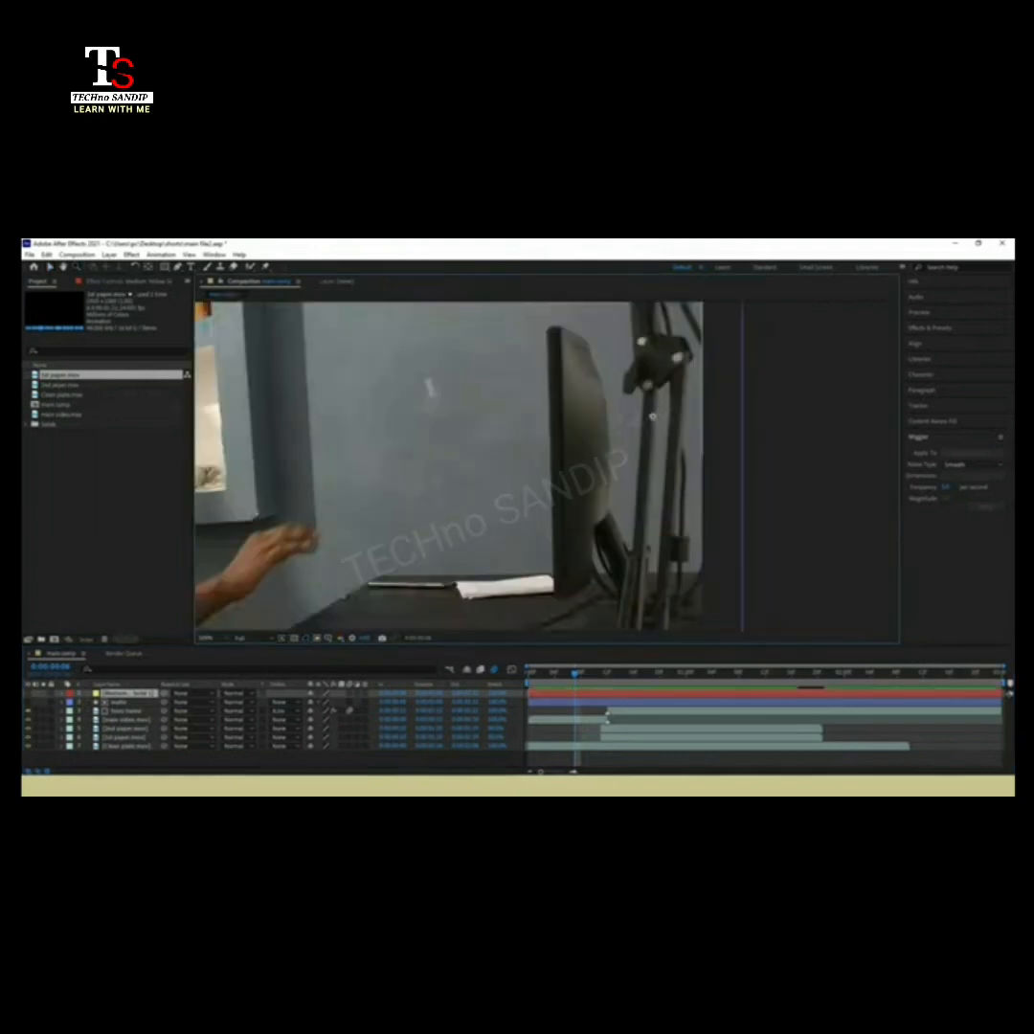
{"action": "left_click_drag", "start_coordinate": [650, 422], "coordinate": [668, 459]}
{"action": "key", "text": "grave"}
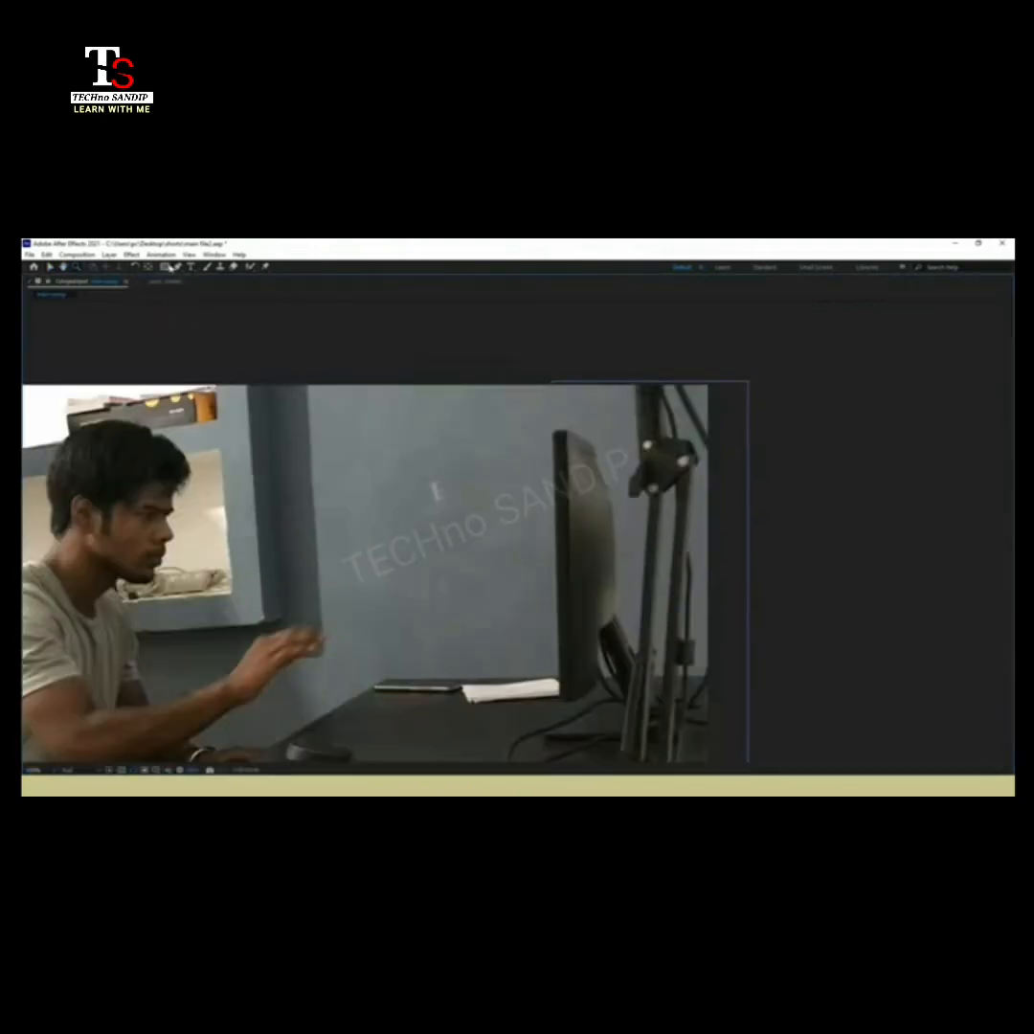
{"action": "key", "text": "grave"}
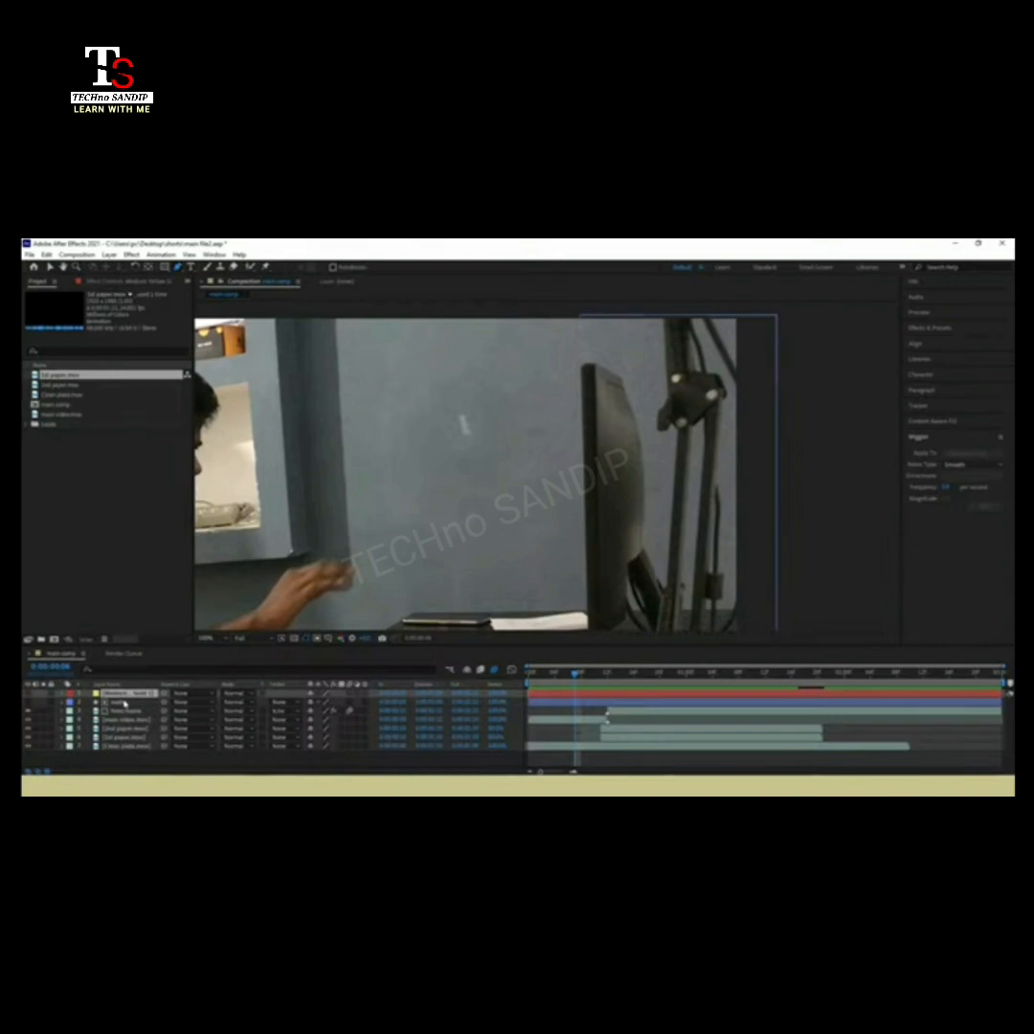
{"action": "key", "text": "grave"}
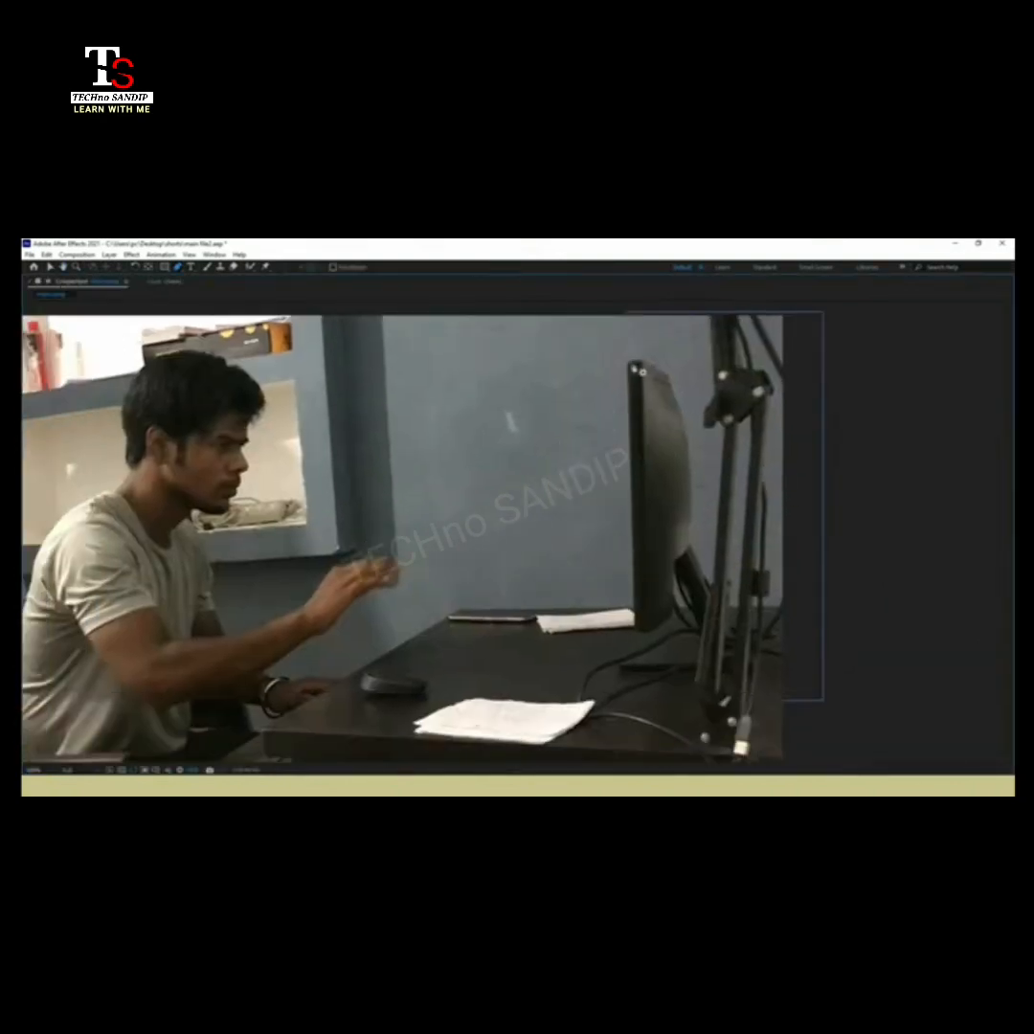
{"action": "left_click", "coordinate": [630, 388]}
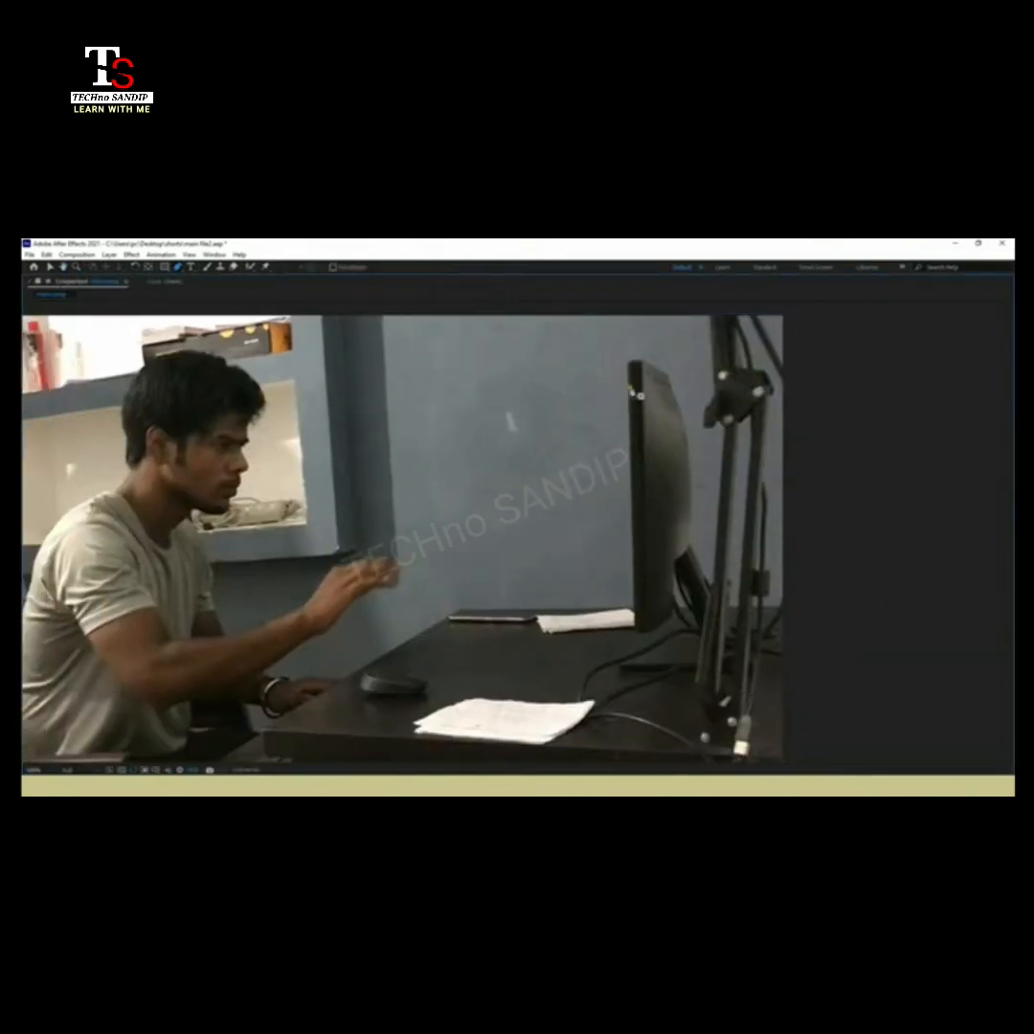
{"action": "left_click", "coordinate": [635, 606]}
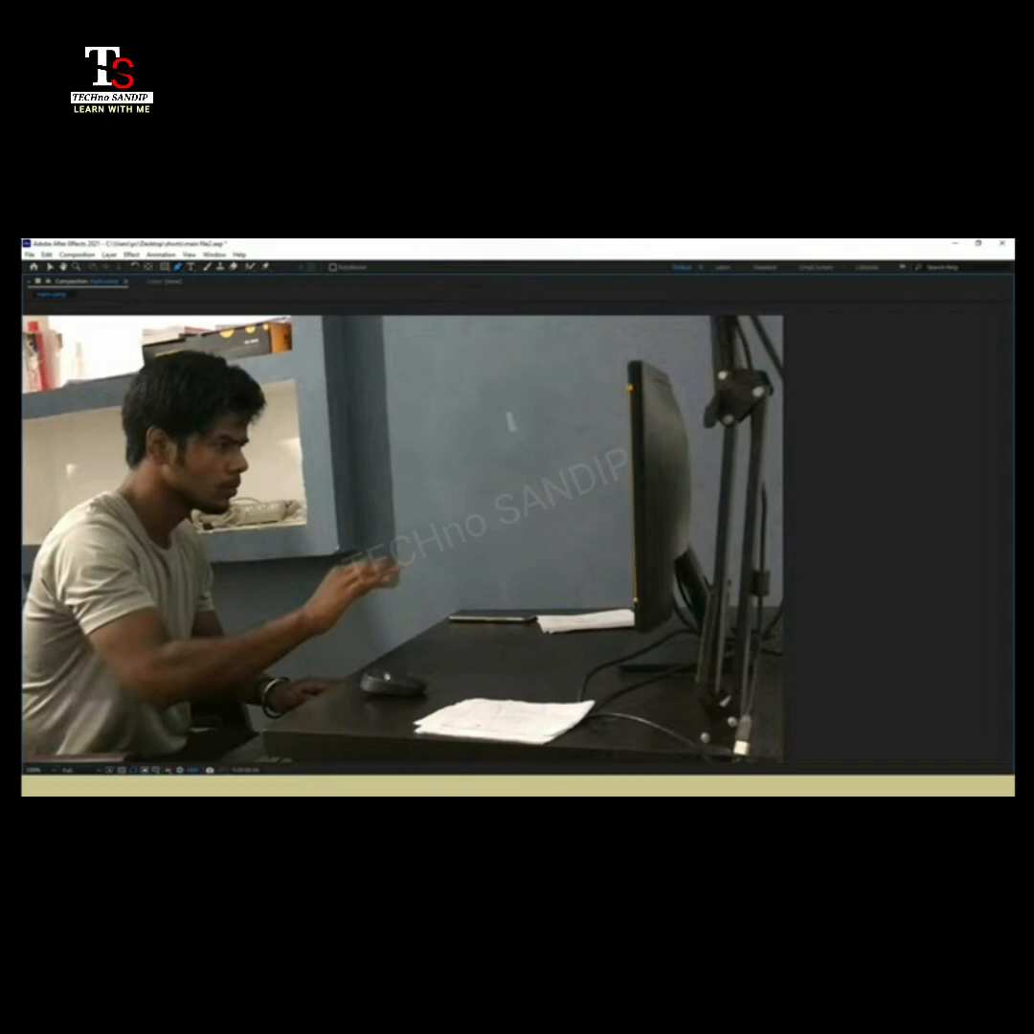
{"action": "left_click", "coordinate": [383, 671]}
{"action": "left_click", "coordinate": [354, 500]}
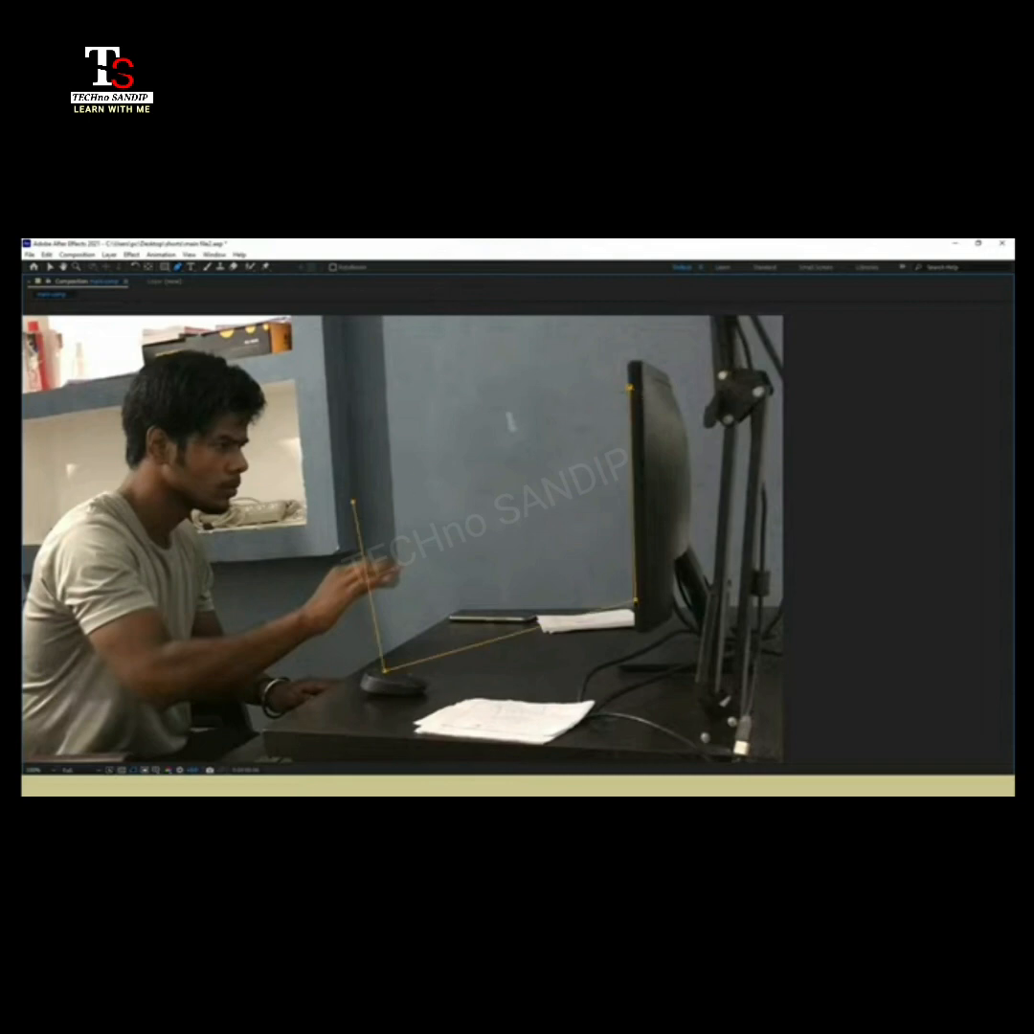
{"action": "left_click", "coordinate": [630, 388]}
- Turn on the visibility of the masked yellow solid layer
{"action": "key", "text": "grave"}
{"action": "scroll", "coordinate": [450, 488], "scroll_direction": "down", "scroll_amount": 1}
{"action": "scroll", "coordinate": [450, 489], "scroll_direction": "up", "scroll_amount": 1}
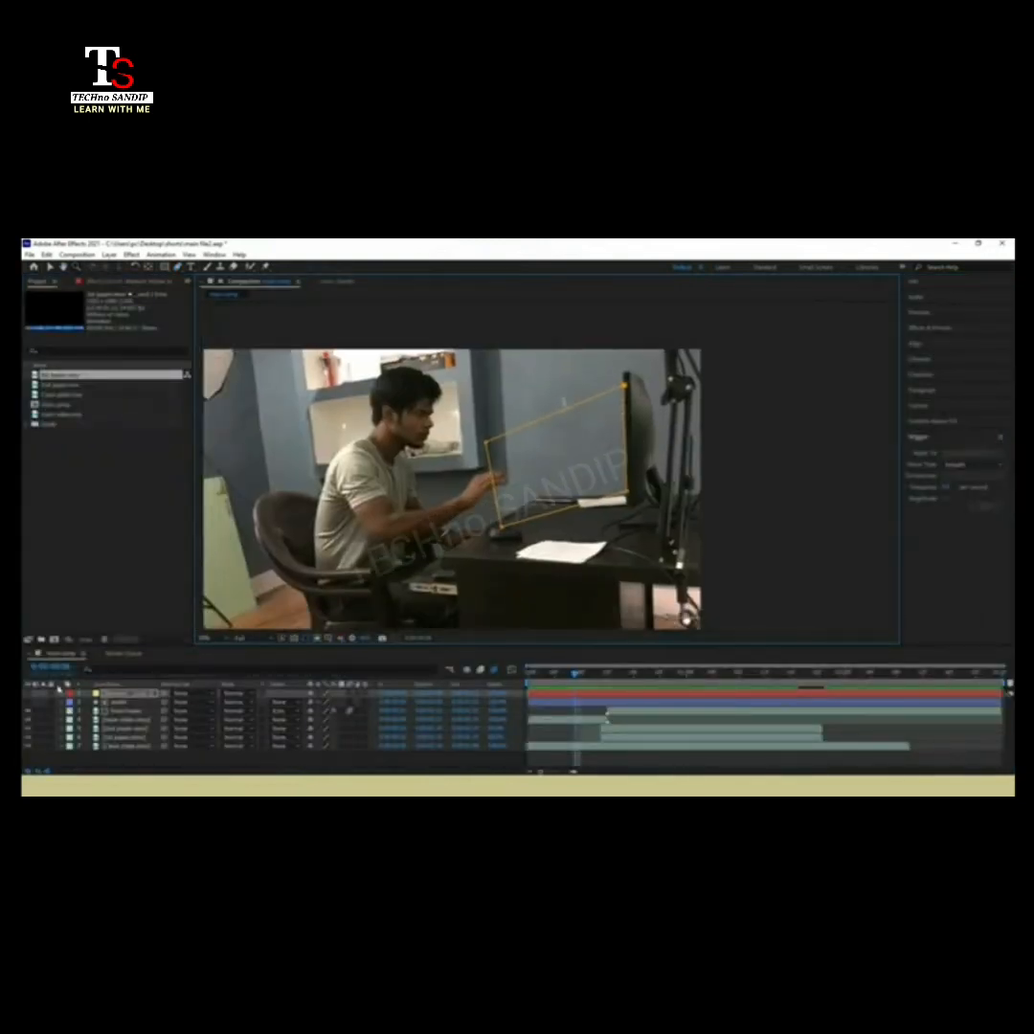
{"action": "scroll", "coordinate": [450, 488], "scroll_direction": "up", "scroll_amount": 1}
{"action": "scroll", "coordinate": [450, 489], "scroll_direction": "down", "scroll_amount": 1}
{"action": "left_click", "coordinate": [26, 696]}
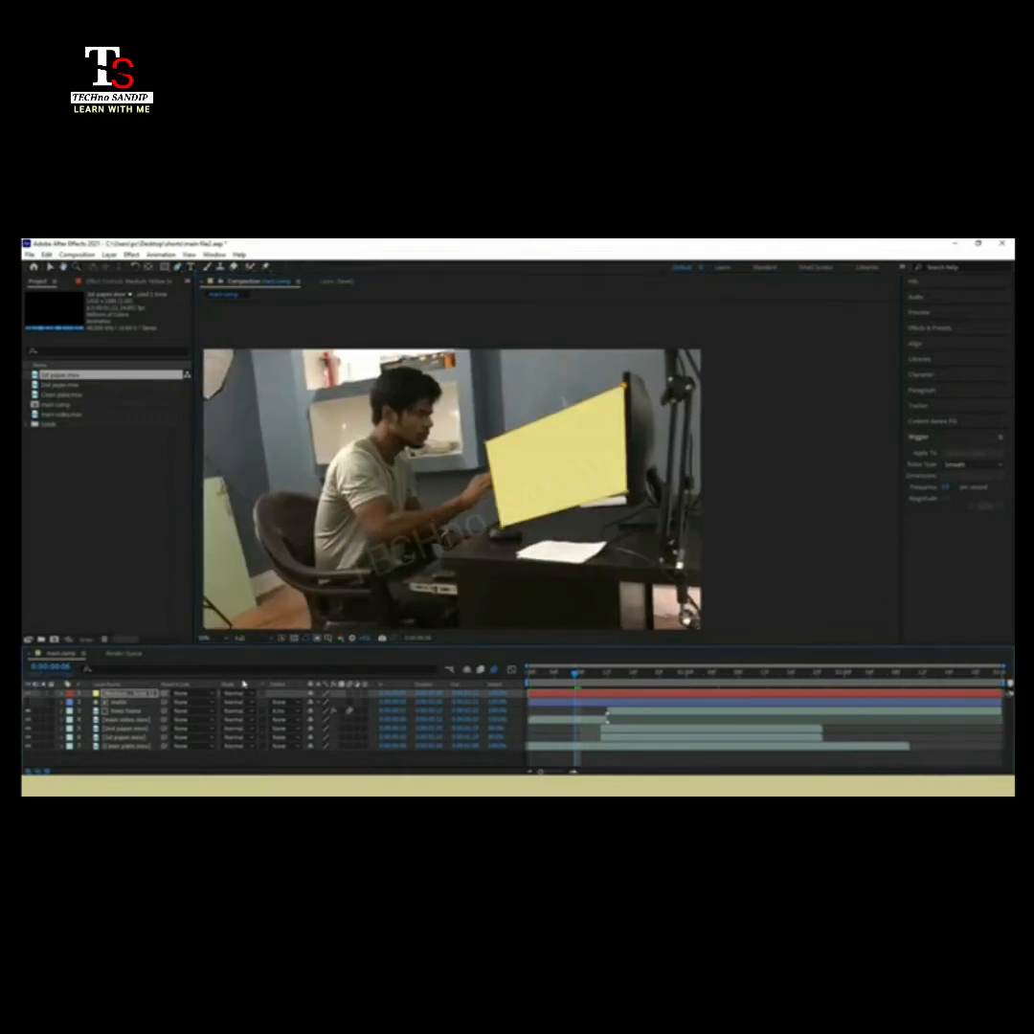
- Reveal the yellow solid's mask properties and feather the mask edges
{"action": "left_click", "coordinate": [61, 693]}
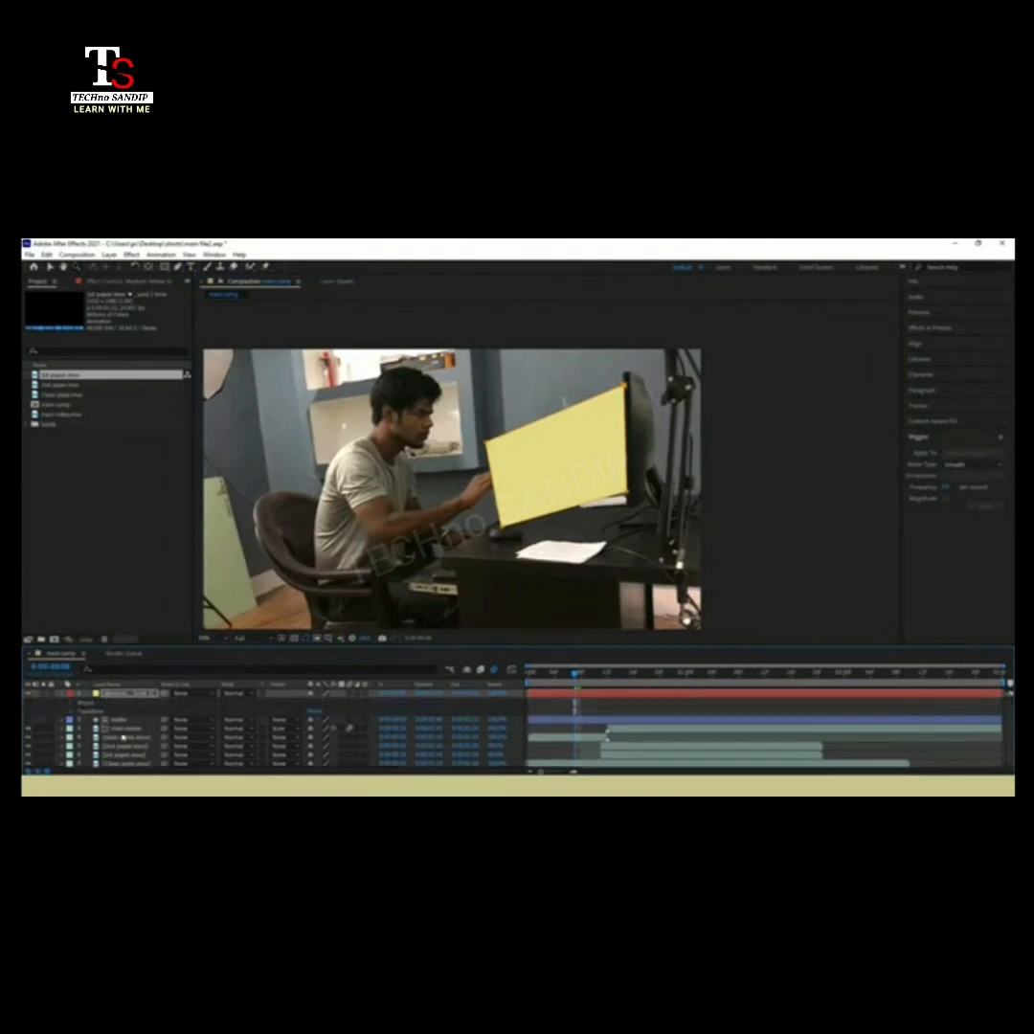
{"action": "left_click", "coordinate": [69, 704]}
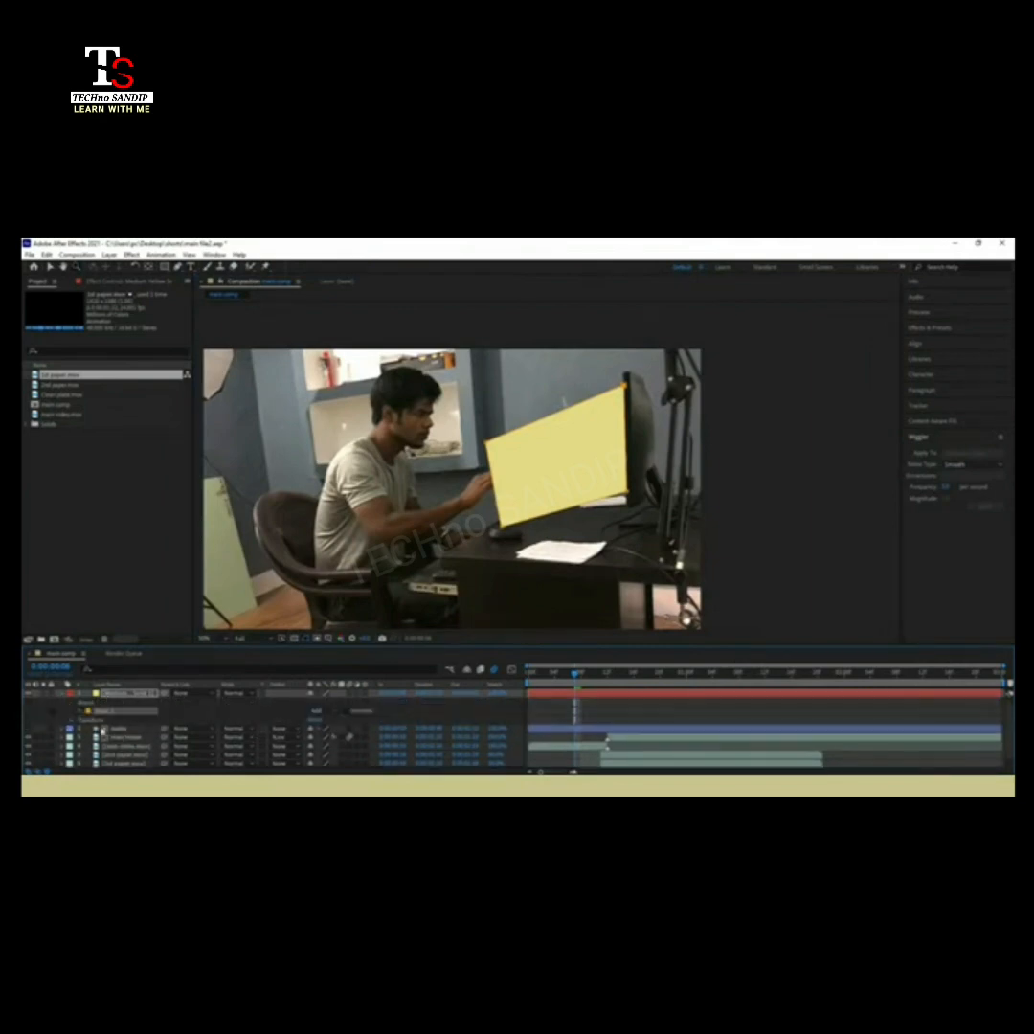
{"action": "left_click", "coordinate": [80, 712]}
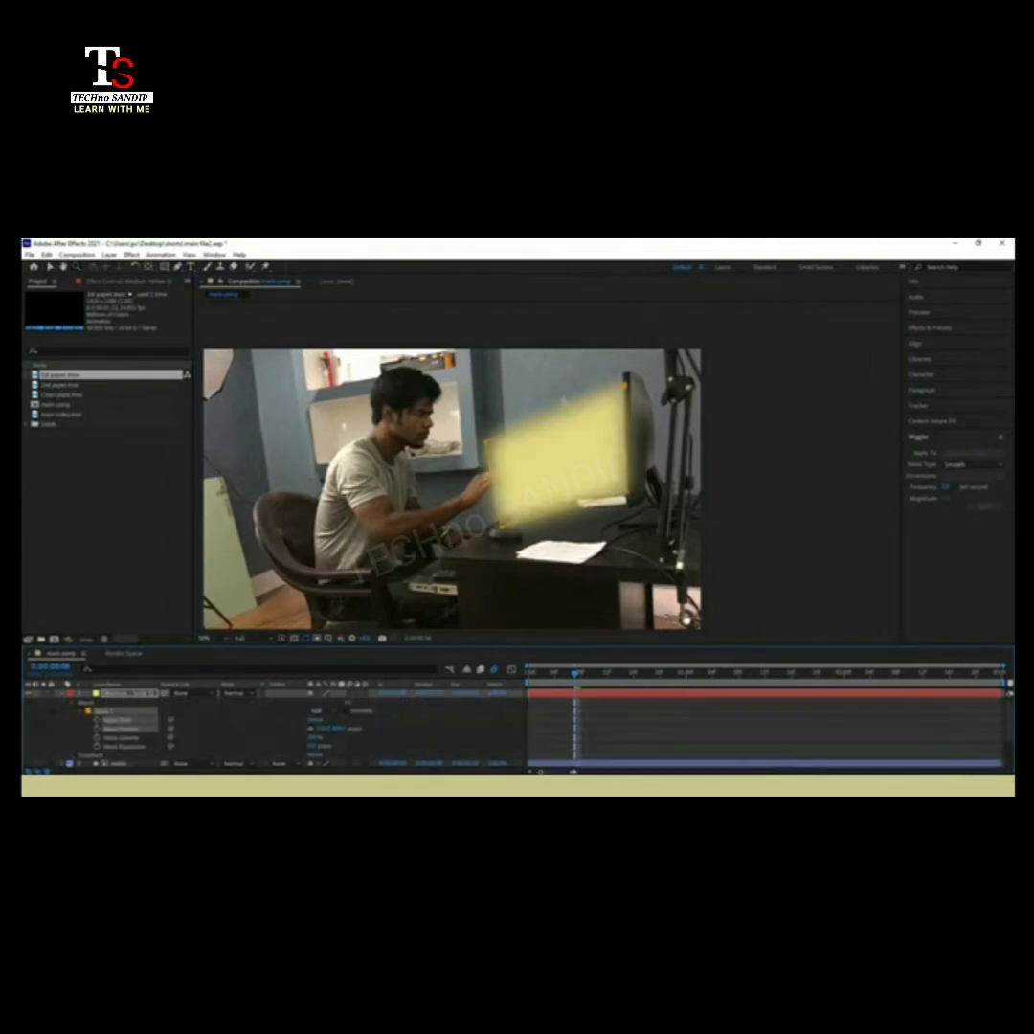
- Set the yellow solid layer's blending mode to Add
{"action": "left_click", "coordinate": [245, 693]}
{"action": "left_click", "coordinate": [247, 380]}
{"action": "left_click", "coordinate": [247, 694]}
{"action": "left_click", "coordinate": [254, 430]}
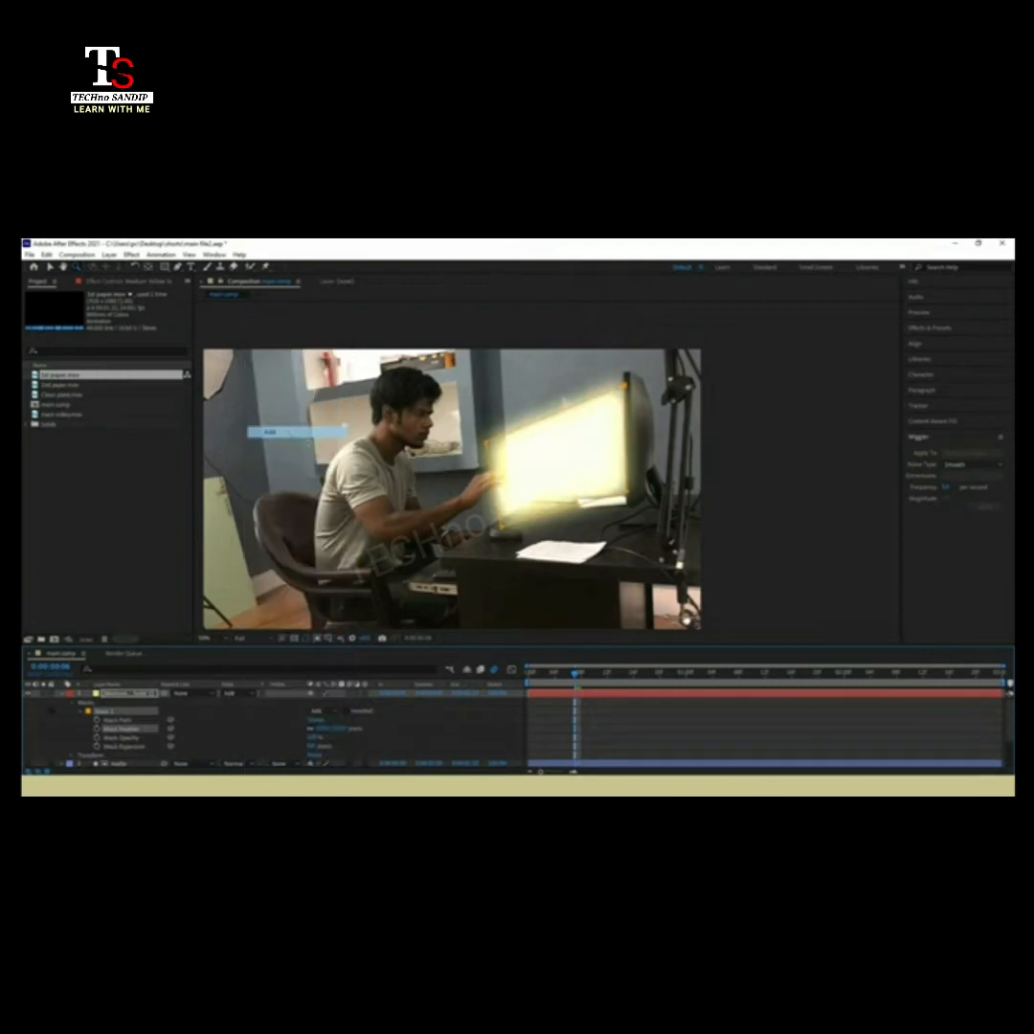
- Set the yellow solid layer's Opacity to 37% and save the project
{"action": "key", "text": "t"}
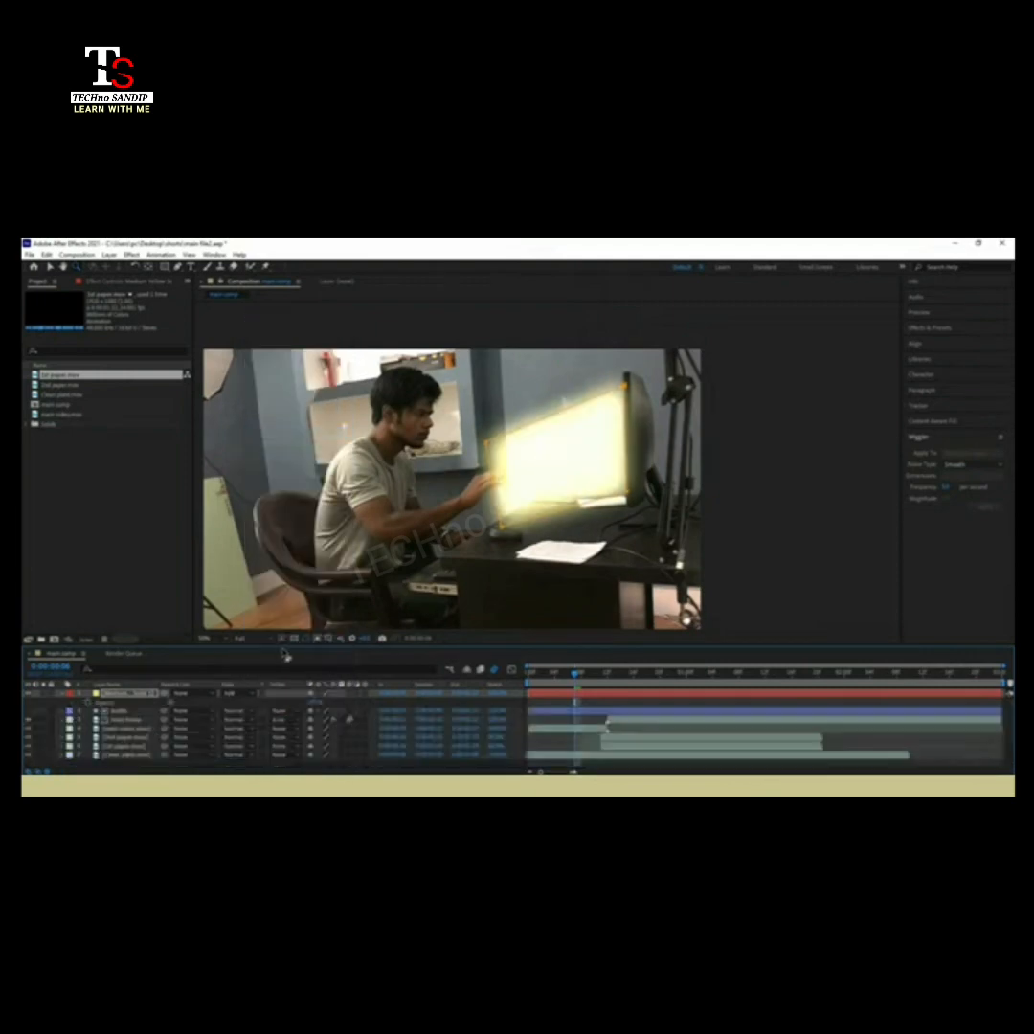
{"action": "left_click", "coordinate": [317, 702]}
{"action": "type", "text": "37"}
{"action": "key", "text": "Return"}
{"action": "key", "text": "ctrl+s"}
- Apply the Gaussian Blur effect to the yellow solid and set its Blurriness to 100
{"action": "key", "text": "ctrl+5"}
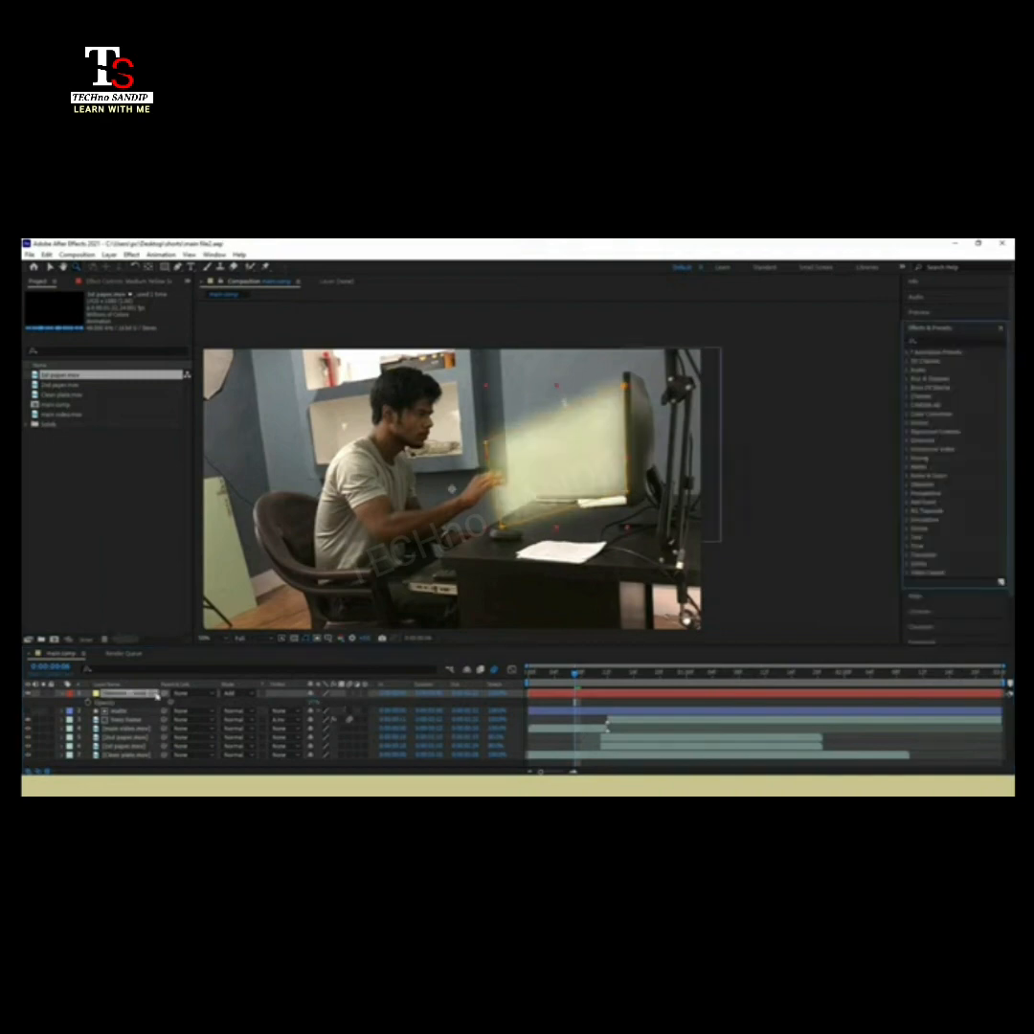
{"action": "left_click", "coordinate": [936, 341]}
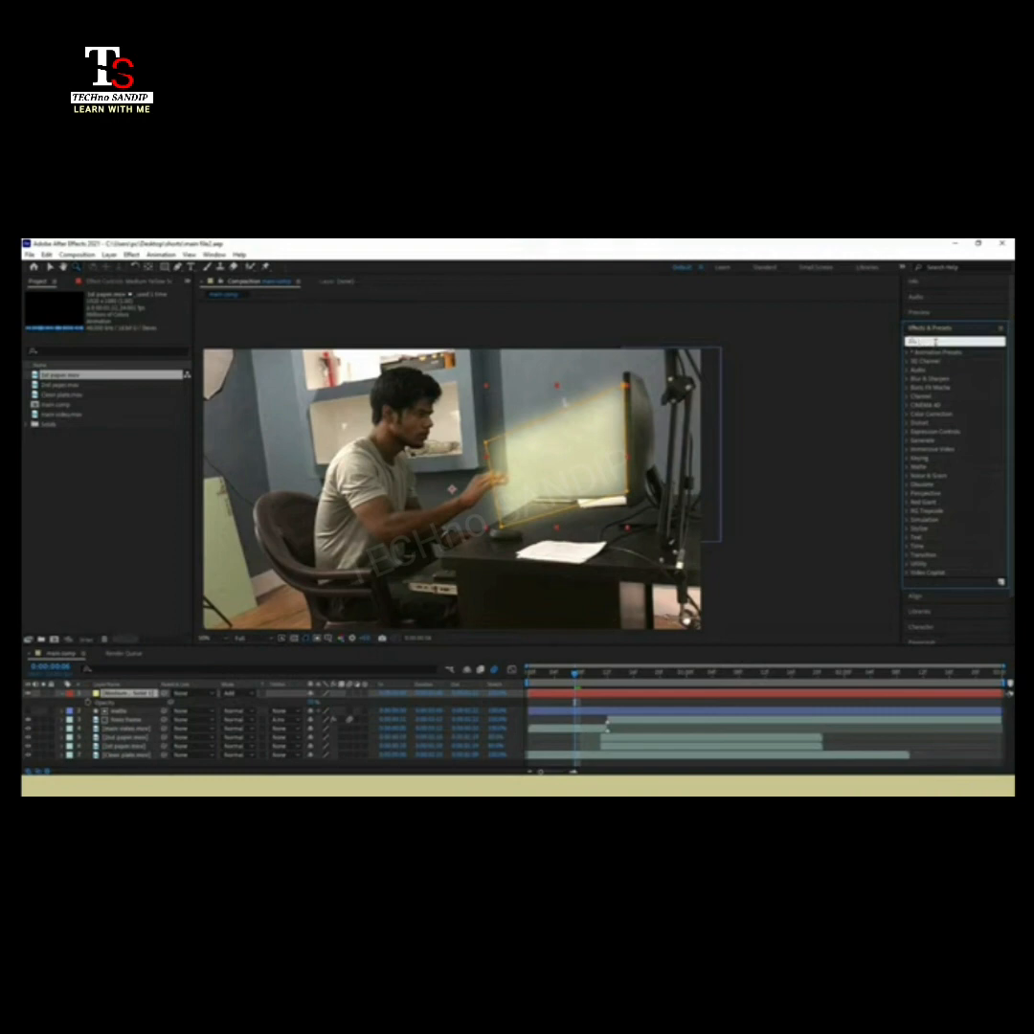
{"action": "type", "text": "gau"}
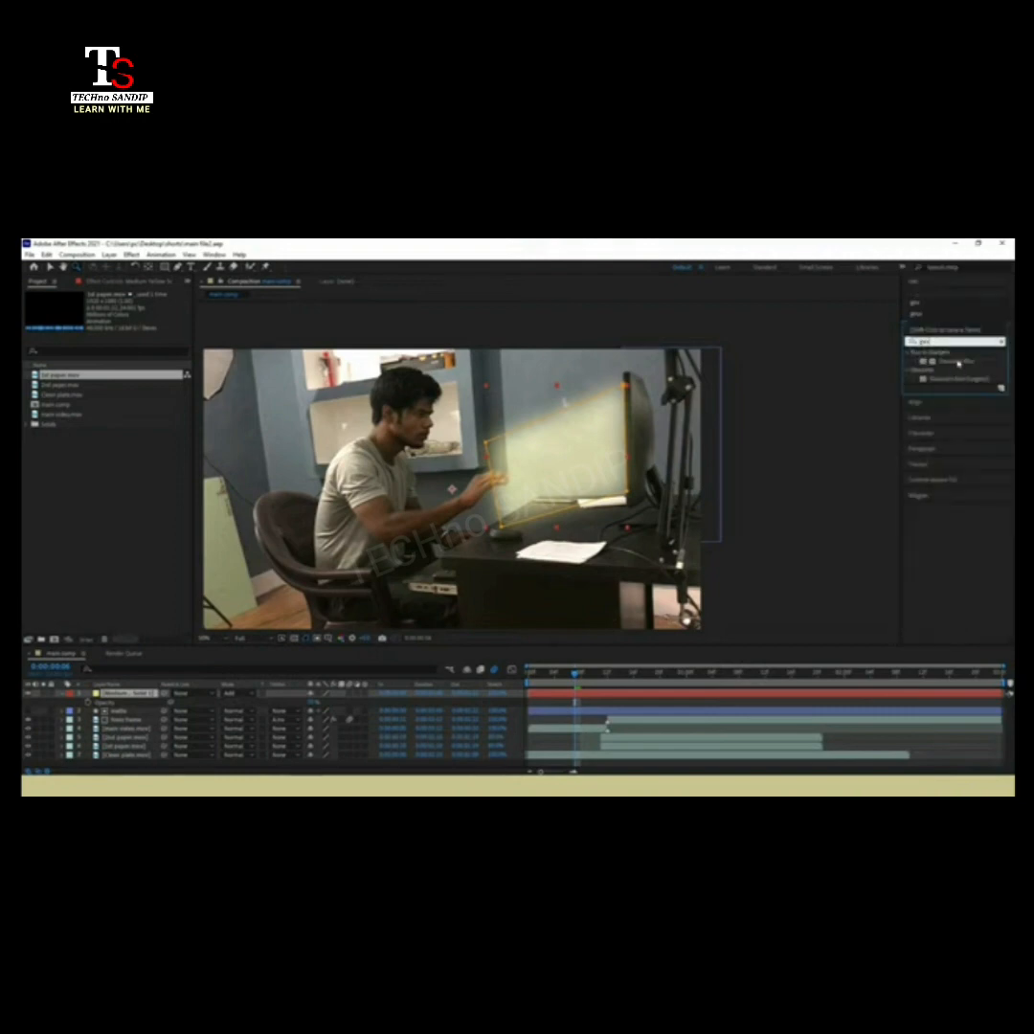
{"action": "left_click_drag", "start_coordinate": [958, 362], "coordinate": [133, 695]}
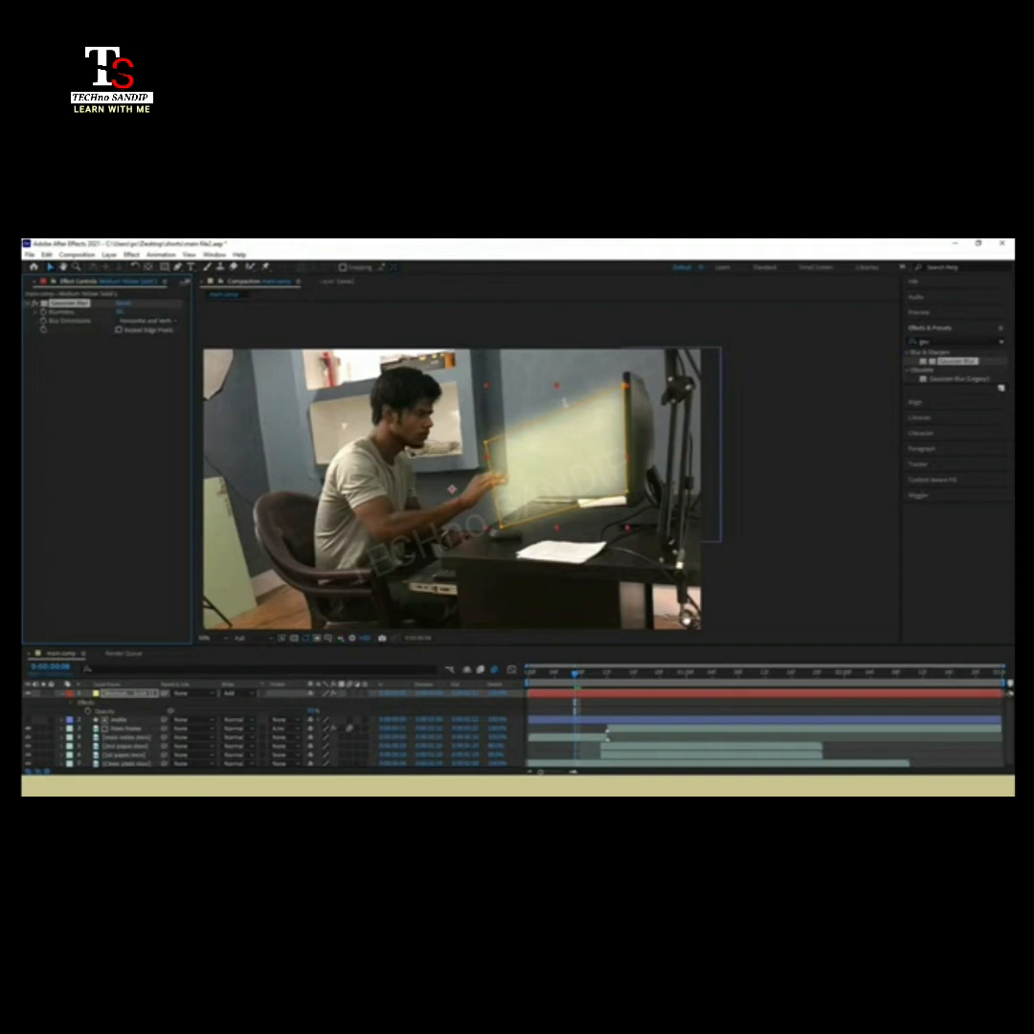
{"action": "left_click", "coordinate": [122, 312]}
{"action": "type", "text": "100"}
{"action": "key", "text": "Return"}
- Find the Glow effect and apply it to the yellow solid layer
{"action": "left_click", "coordinate": [927, 342]}
{"action": "type", "text": "glow"}
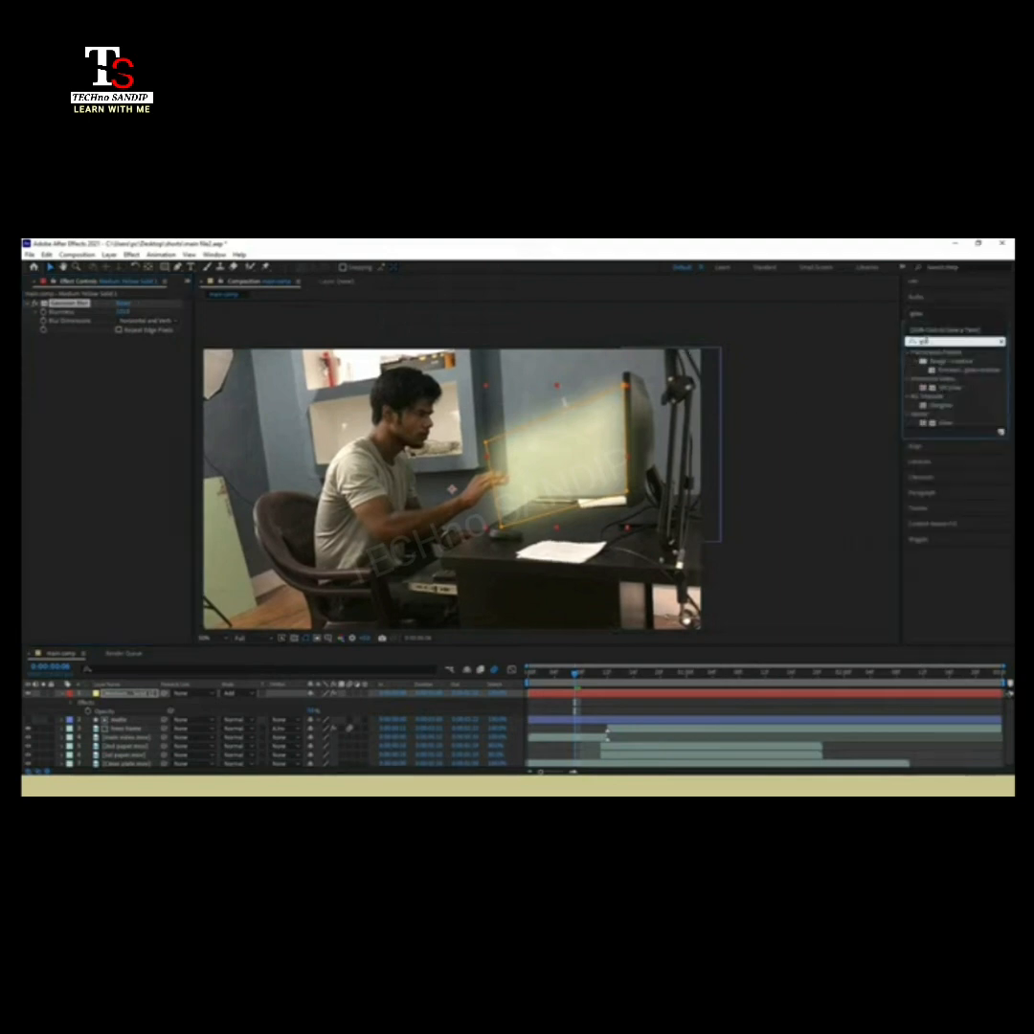
{"action": "left_click_drag", "start_coordinate": [946, 423], "coordinate": [98, 700]}
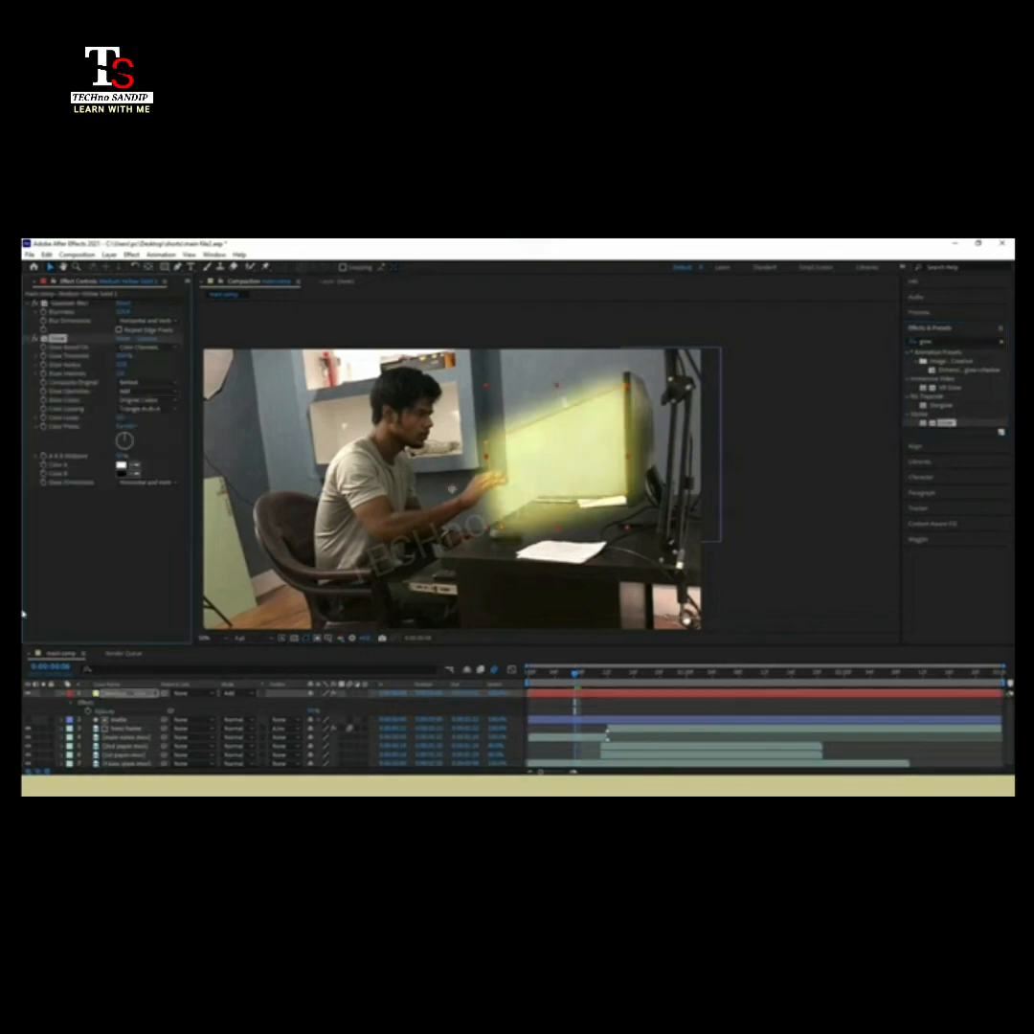
- Refine the yellow solid's Glow threshold, radius and intensity, and increase its Mask Feather to soften the light's edges
{"action": "left_click_drag", "start_coordinate": [140, 348], "coordinate": [150, 339]}
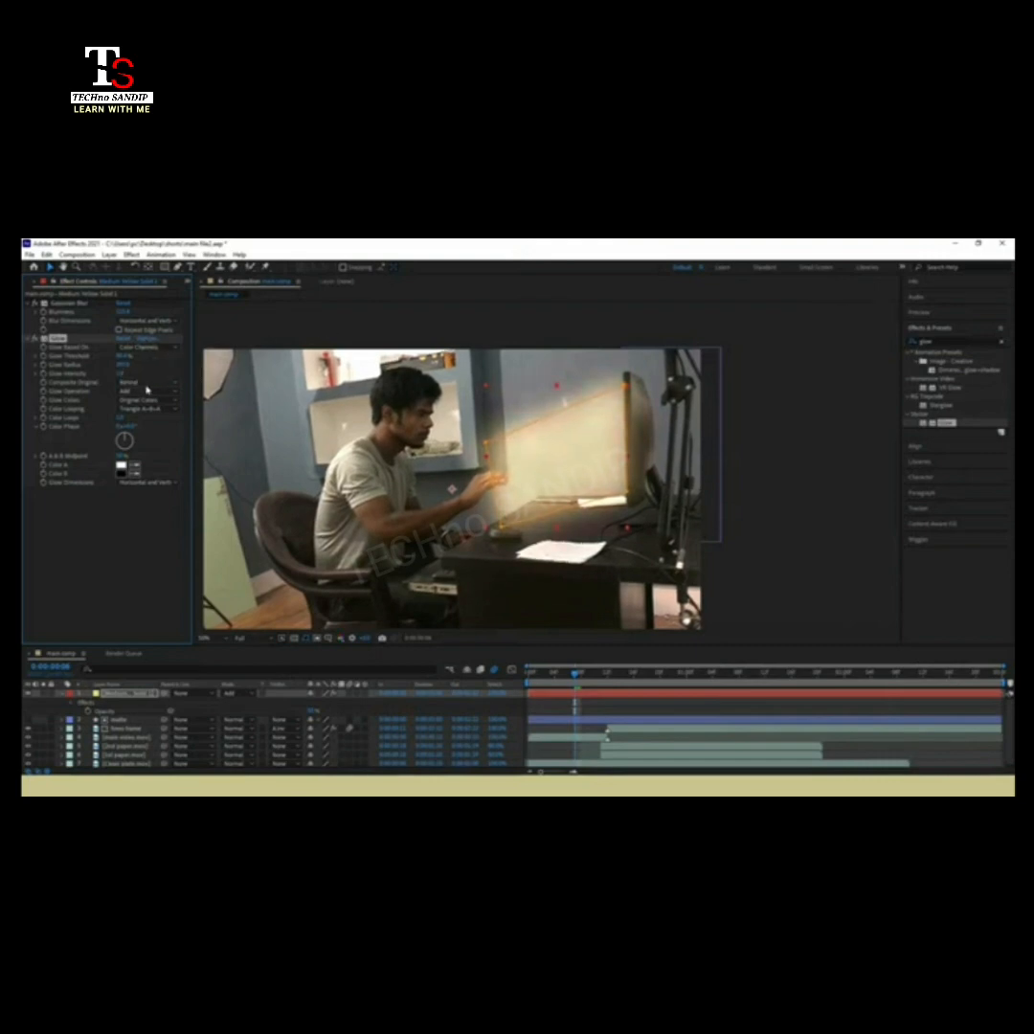
{"action": "left_click", "coordinate": [122, 372]}
{"action": "left_click", "coordinate": [128, 696]}
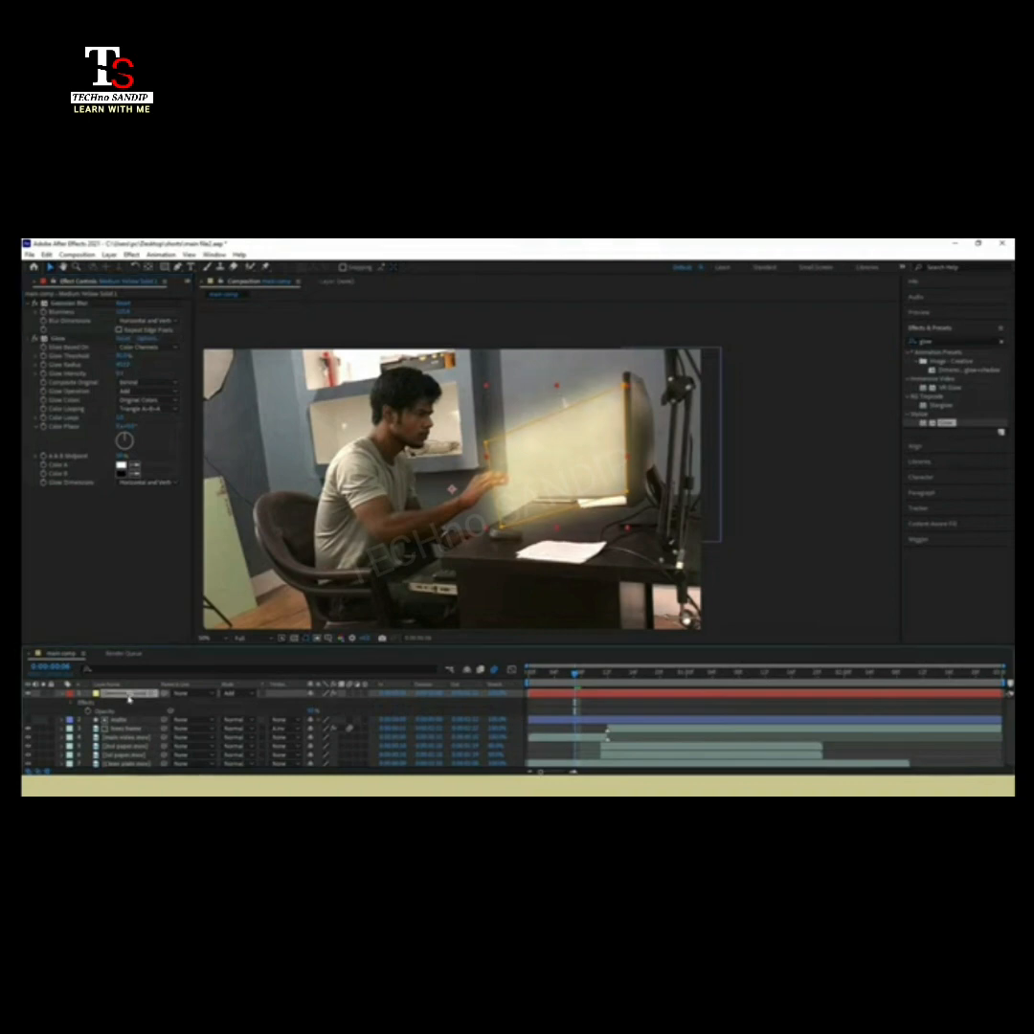
{"action": "key", "text": "m"}
{"action": "key", "text": "m"}
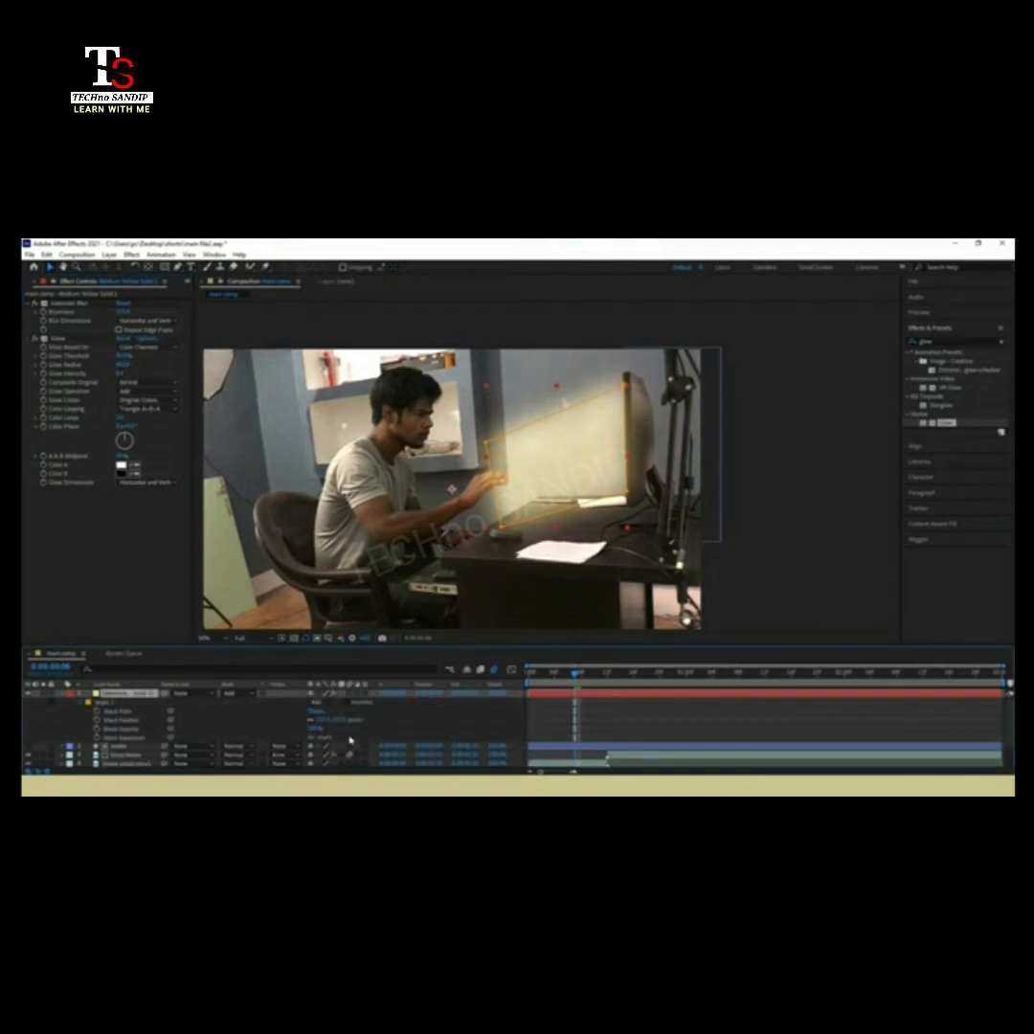
{"action": "left_click_drag", "start_coordinate": [323, 720], "coordinate": [402, 678]}
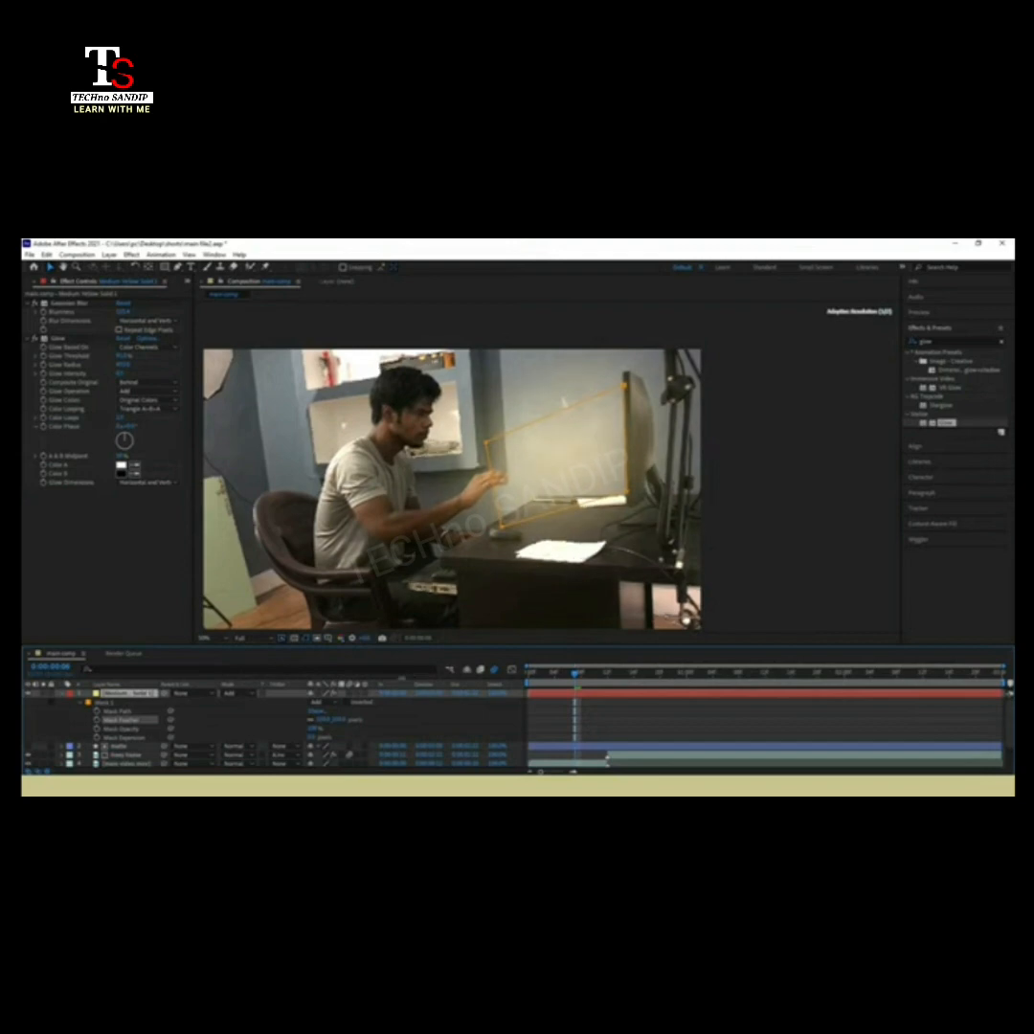
- Set the yellow solid layer's Opacity to 65%
{"action": "key", "text": "t"}
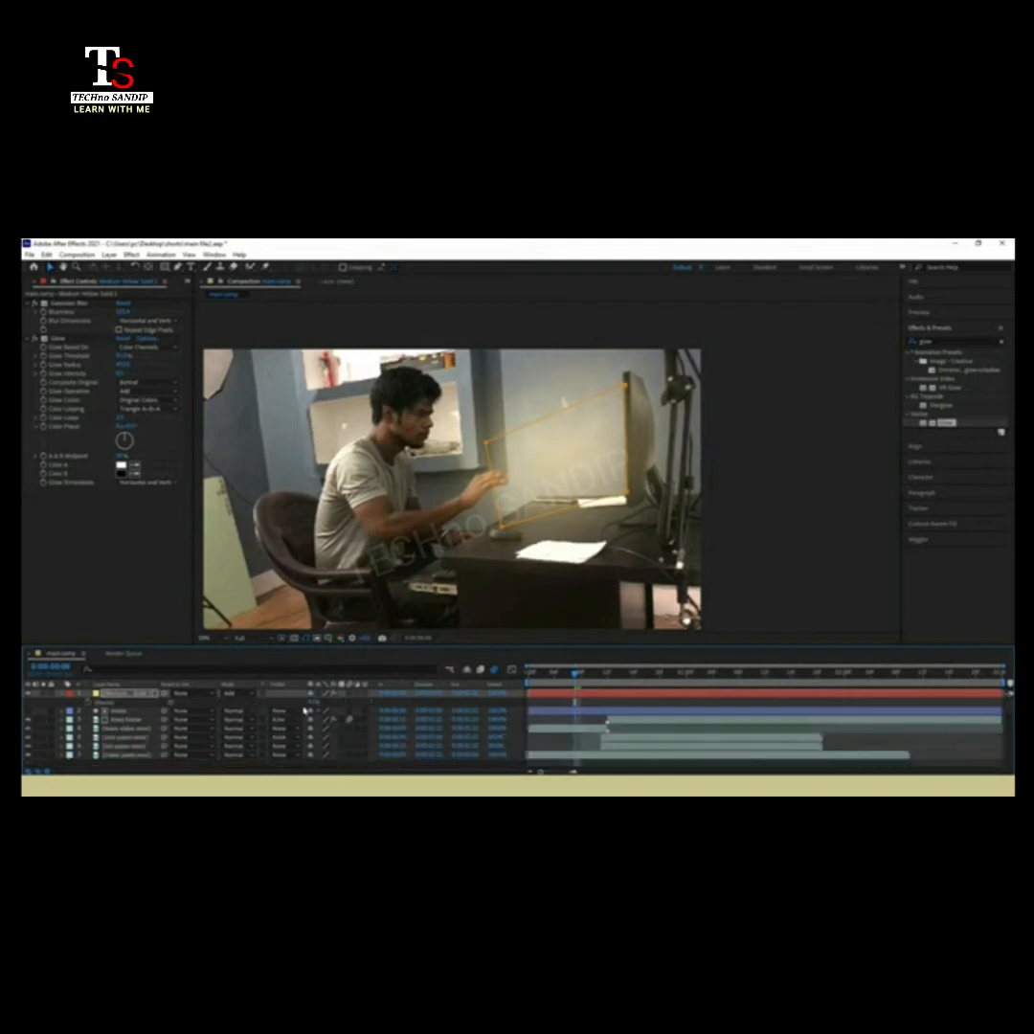
{"action": "left_click", "coordinate": [314, 702]}
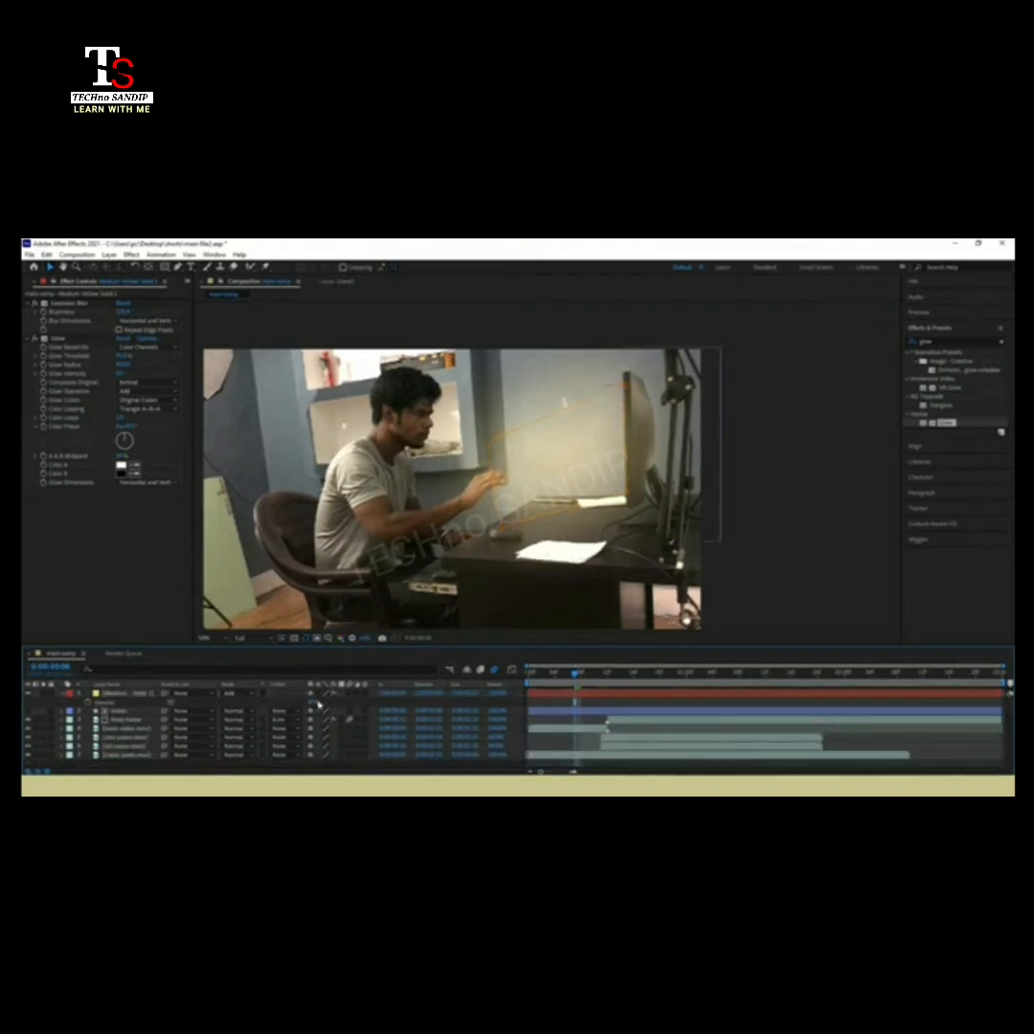
{"action": "left_click", "coordinate": [314, 704]}
{"action": "type", "text": "65"}
{"action": "key", "text": "Return"}
- At 0:00:00:11, draw a second, rectangular mask on the yellow solid covering everything from the monitor's screen edge to the frame's right side
{"action": "key", "text": "Page_Down"}
{"action": "key", "text": "Page_Down"}
{"action": "key", "text": "Page_Down"}
{"action": "key", "text": "Page_Down"}
{"action": "key", "text": "Page_Down"}
{"action": "key", "text": "Page_Down"}
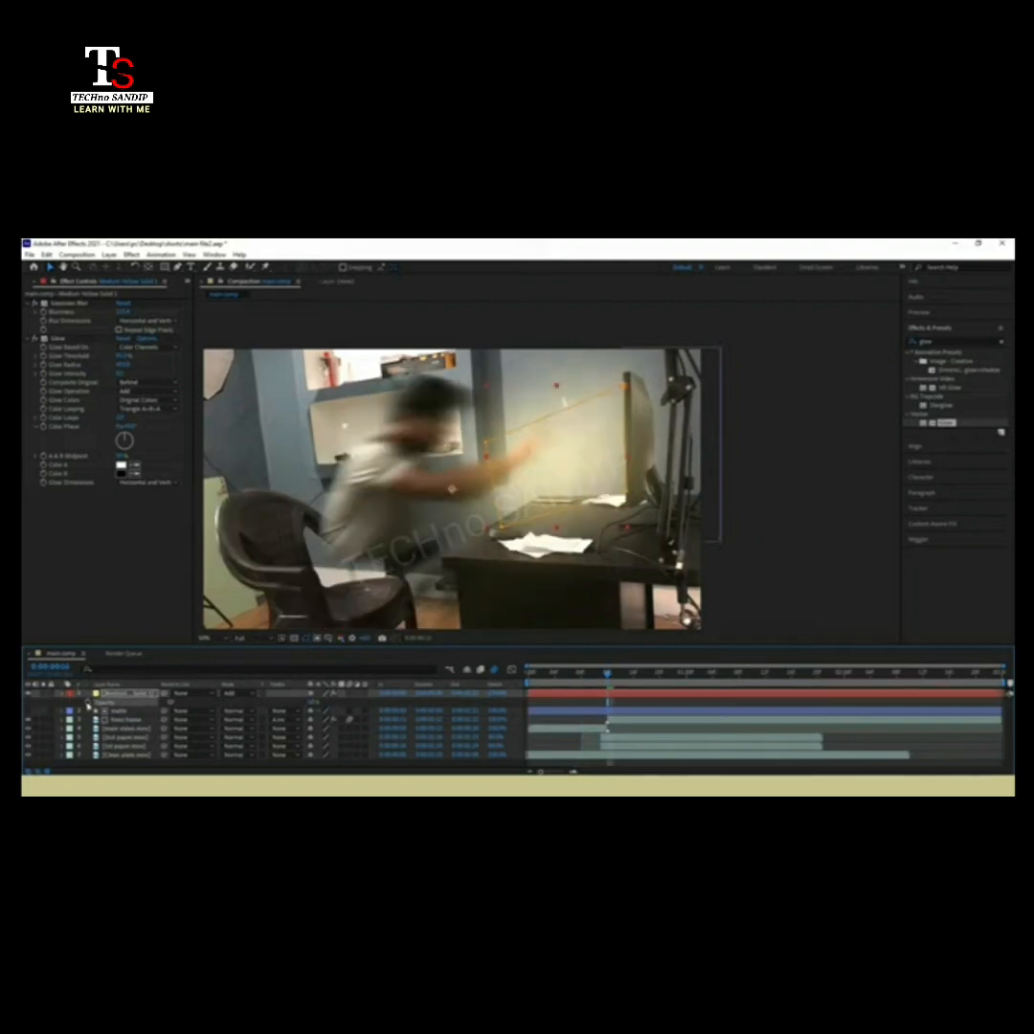
{"action": "left_click", "coordinate": [87, 702]}
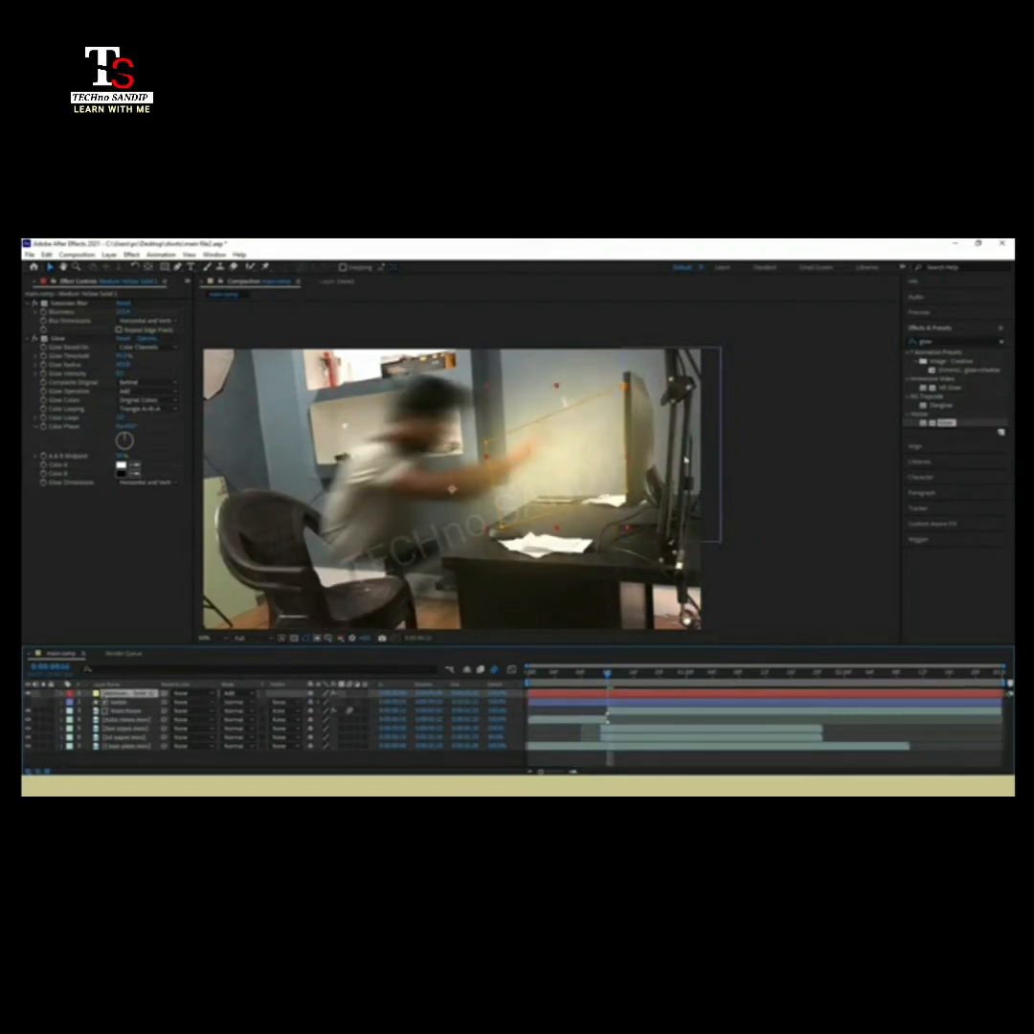
{"action": "left_click_drag", "start_coordinate": [747, 419], "coordinate": [728, 398]}
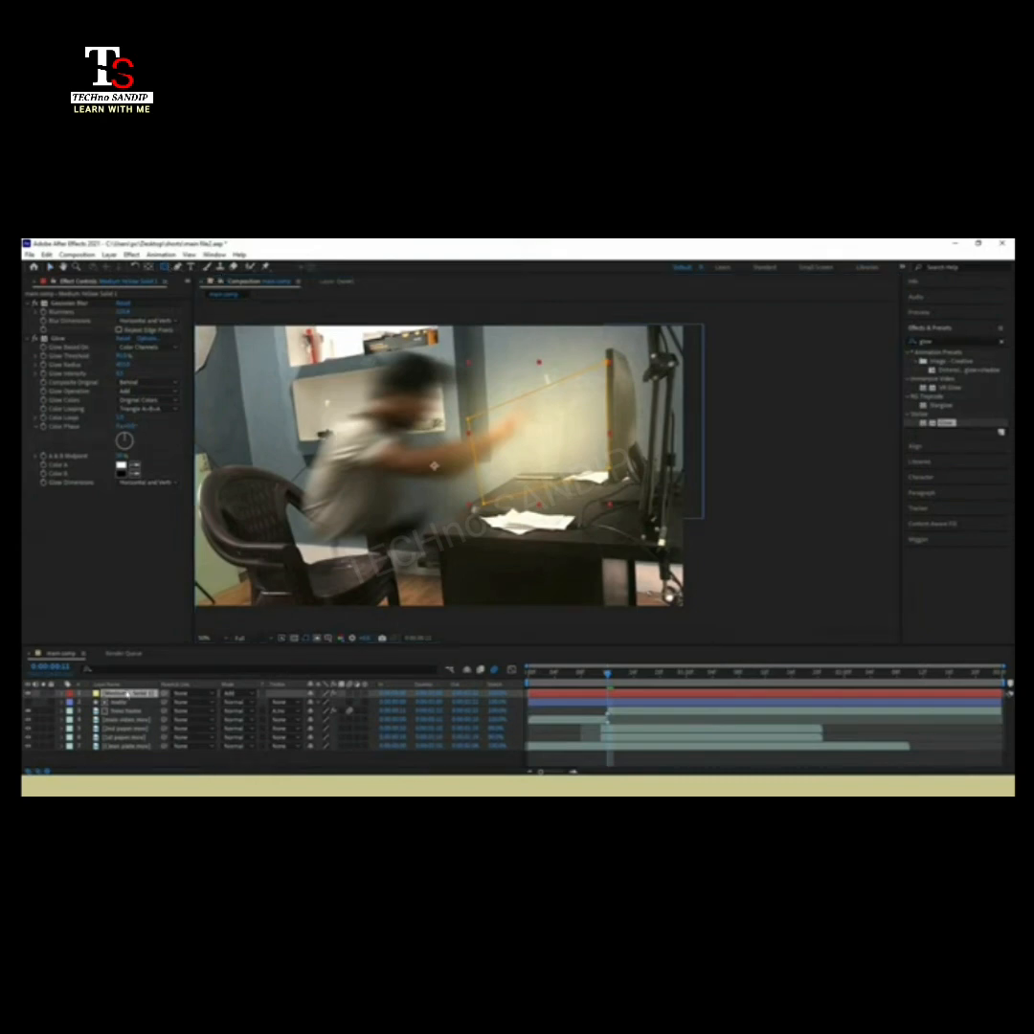
{"action": "mouse_move", "coordinate": [791, 610]}
{"action": "left_mouse_down"}
{"action": "mouse_move", "coordinate": [606, 342]}
{"action": "mouse_move", "coordinate": [607, 304]}
{"action": "left_mouse_up"}
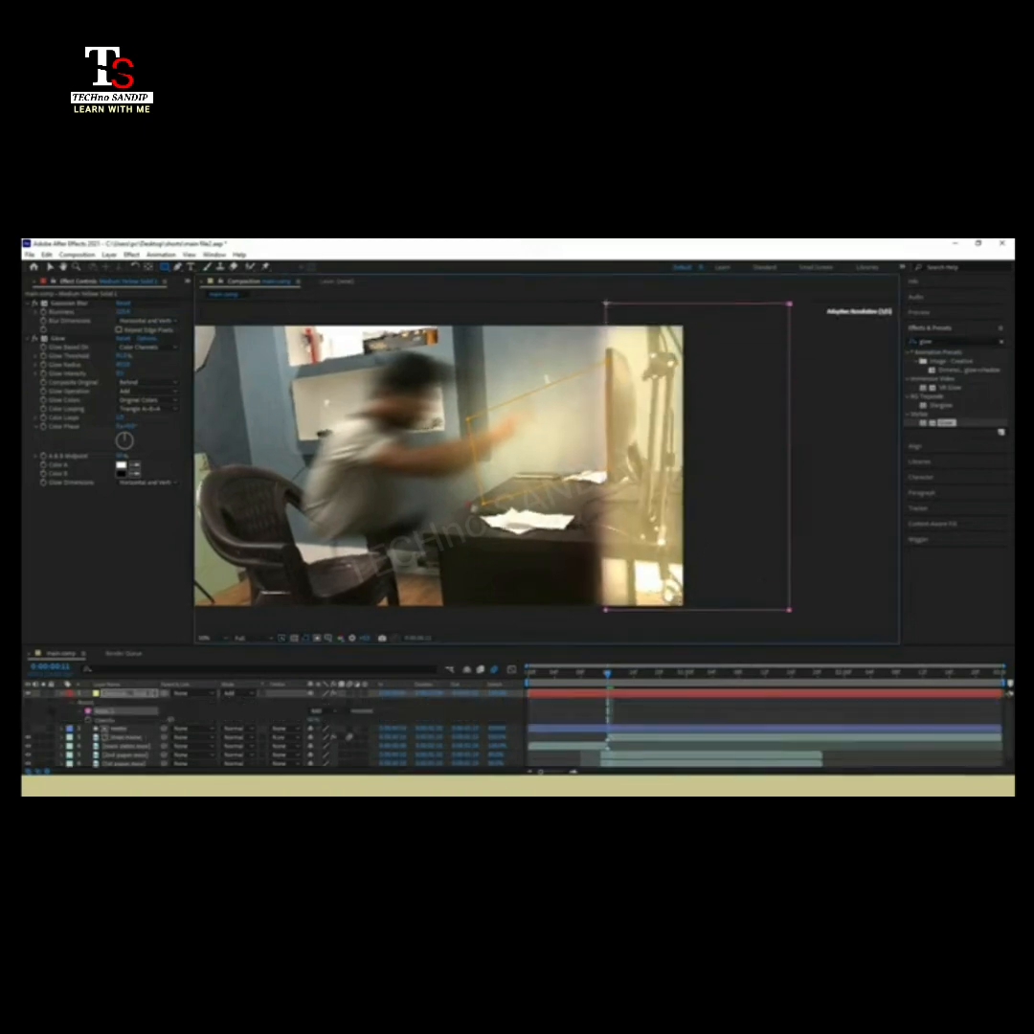
- Set the new rectangular mask's mode to Subtract and collapse the yellow solid layer's properties
{"action": "left_click", "coordinate": [86, 712]}
{"action": "left_click", "coordinate": [320, 712]}
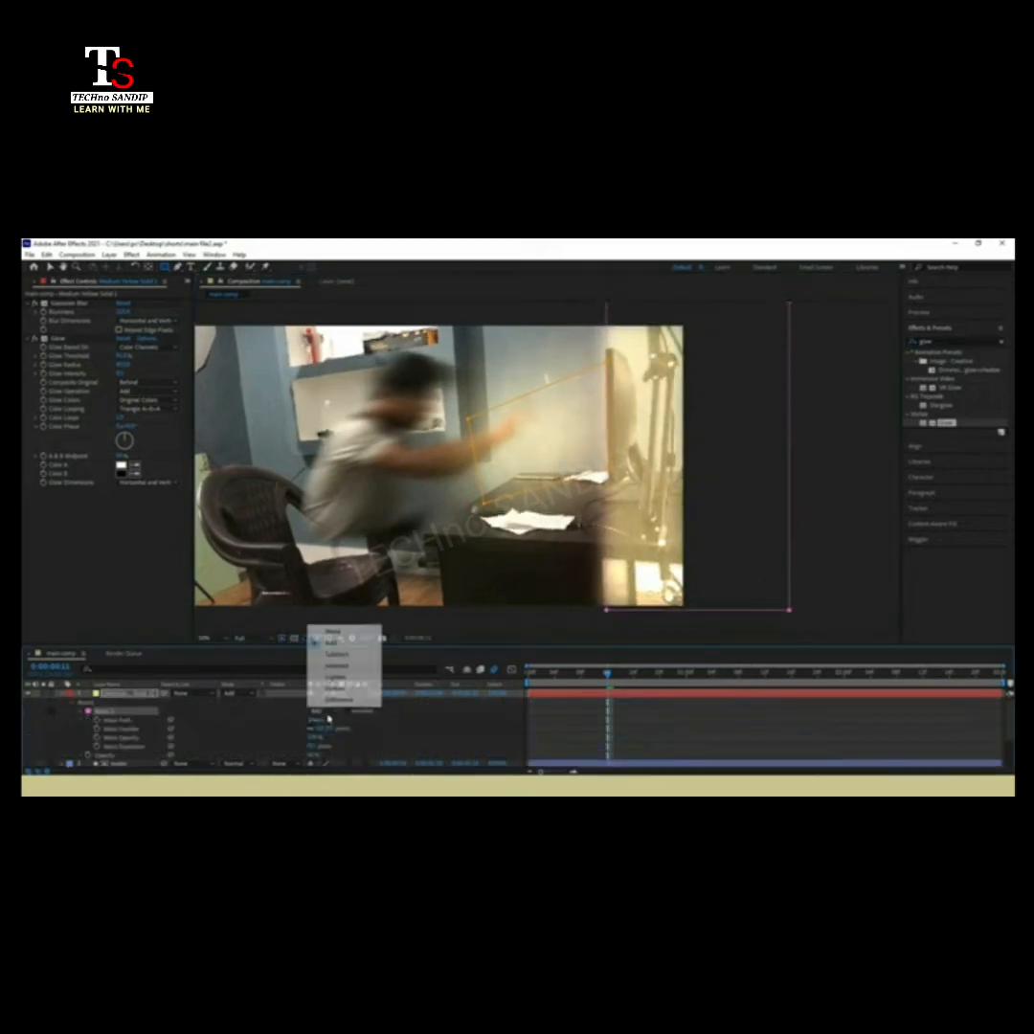
{"action": "left_click", "coordinate": [336, 654]}
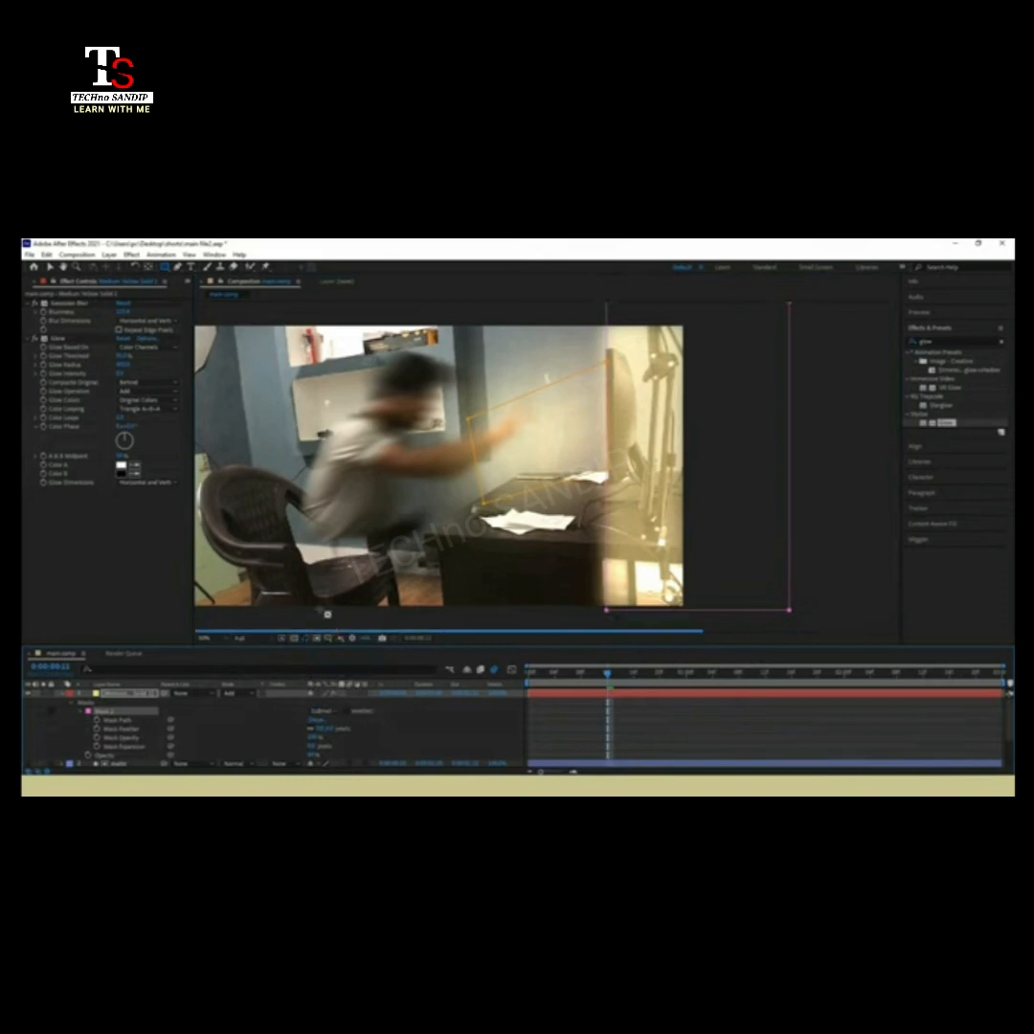
{"action": "left_click", "coordinate": [654, 408]}
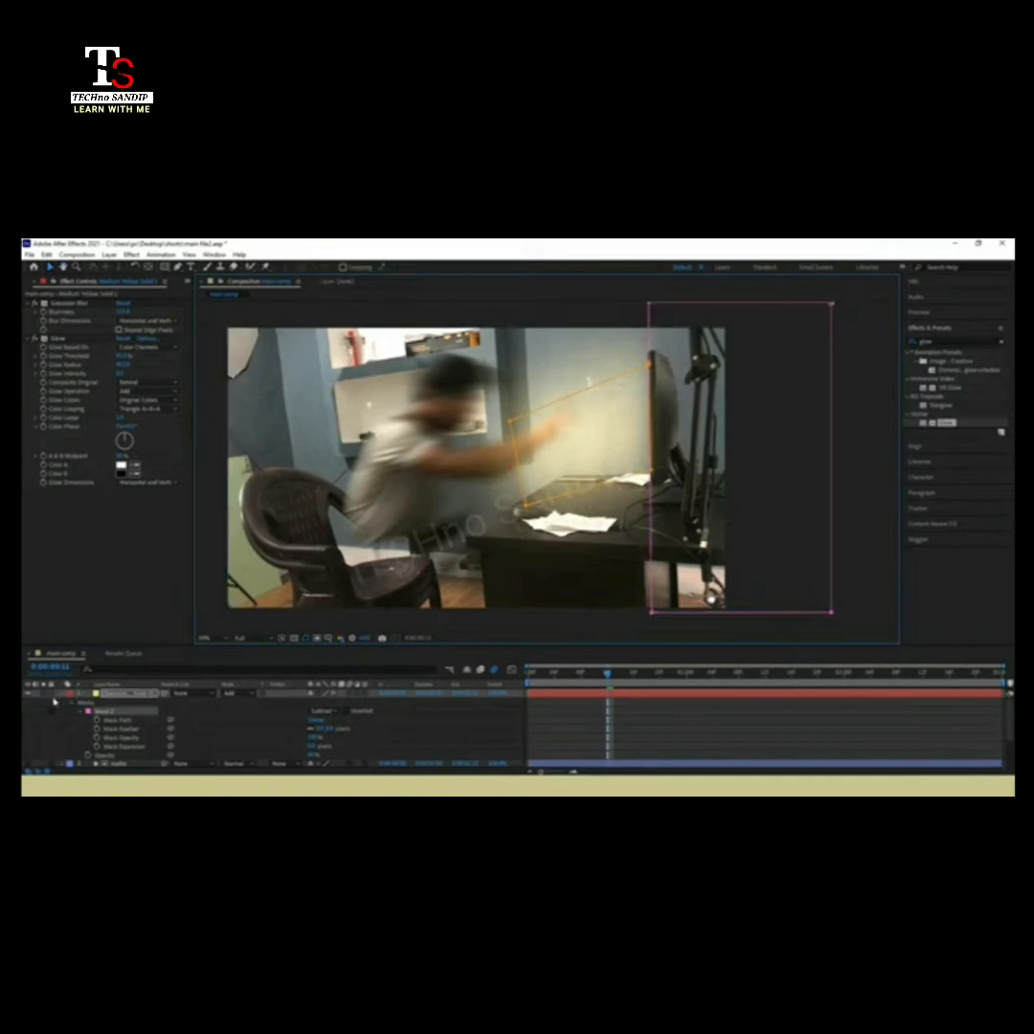
{"action": "left_click", "coordinate": [63, 692]}
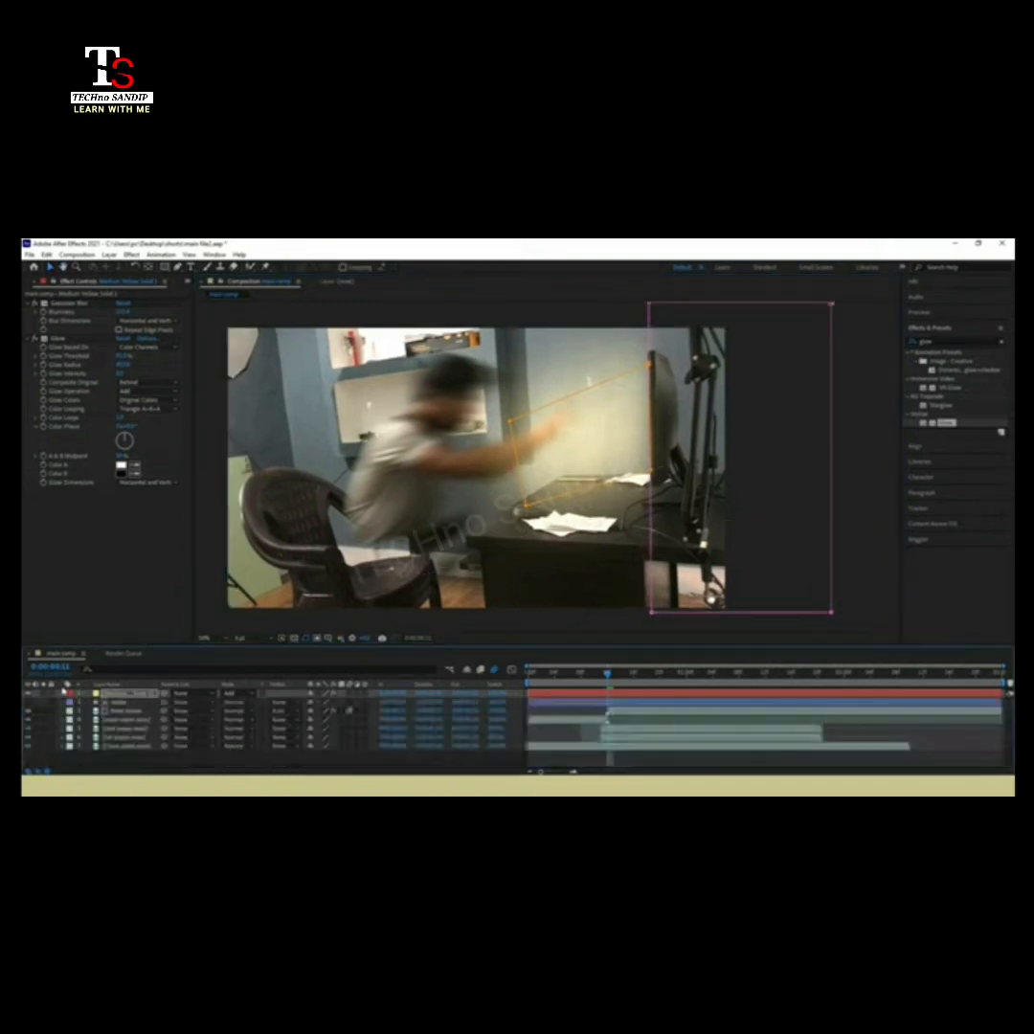
- Add a new adjustment layer above all other layers and rename it CC
{"action": "right_click", "coordinate": [387, 763]}
{"action": "mouse_move", "coordinate": [422, 644]}
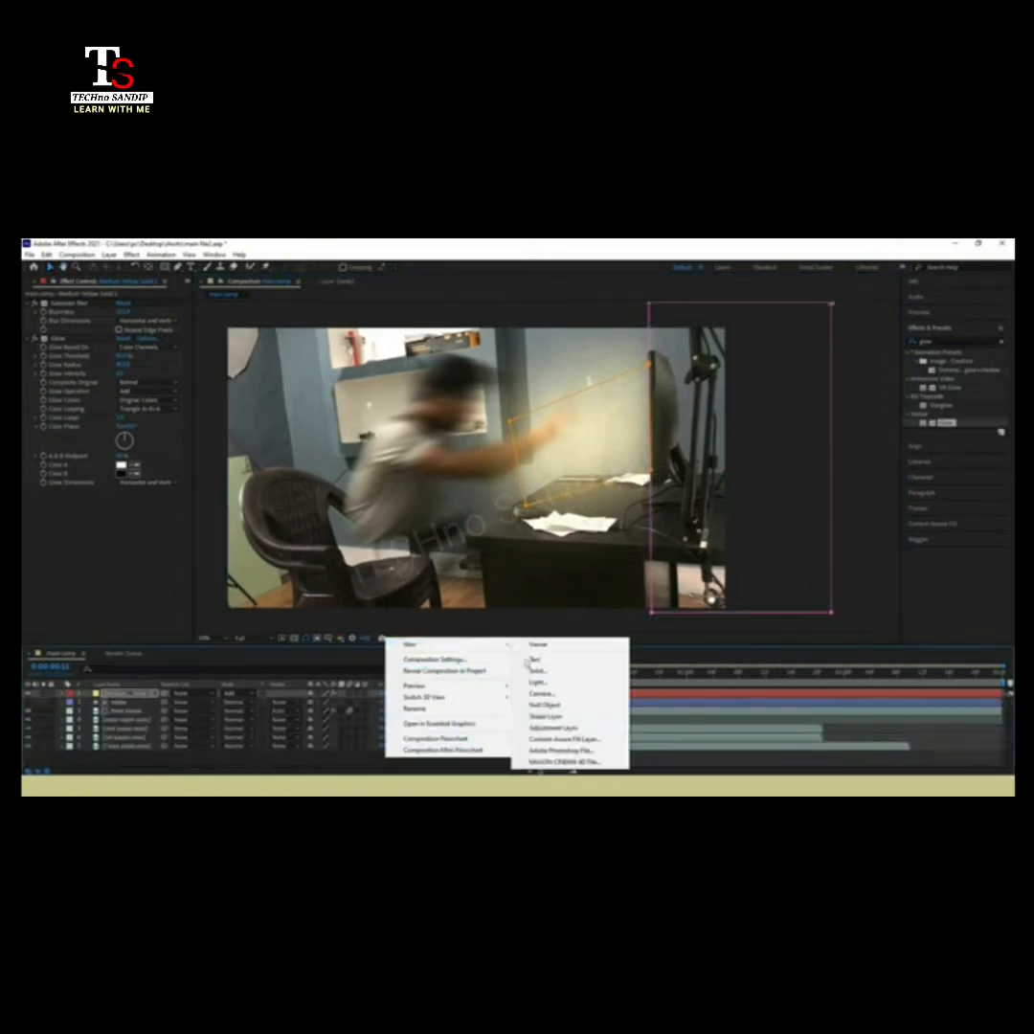
{"action": "left_click", "coordinate": [560, 729]}
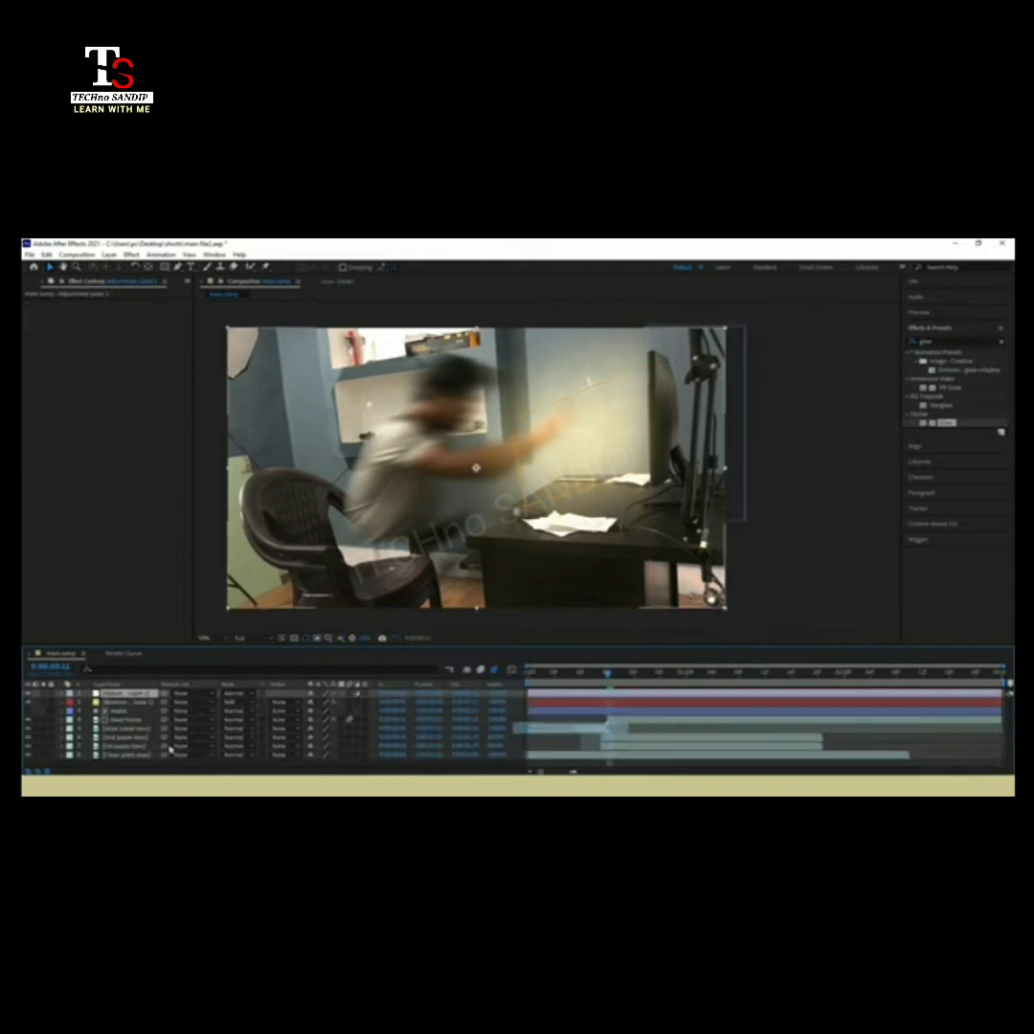
{"action": "right_click", "coordinate": [139, 692]}
{"action": "left_click", "coordinate": [158, 676]}
{"action": "type", "text": "cc"}
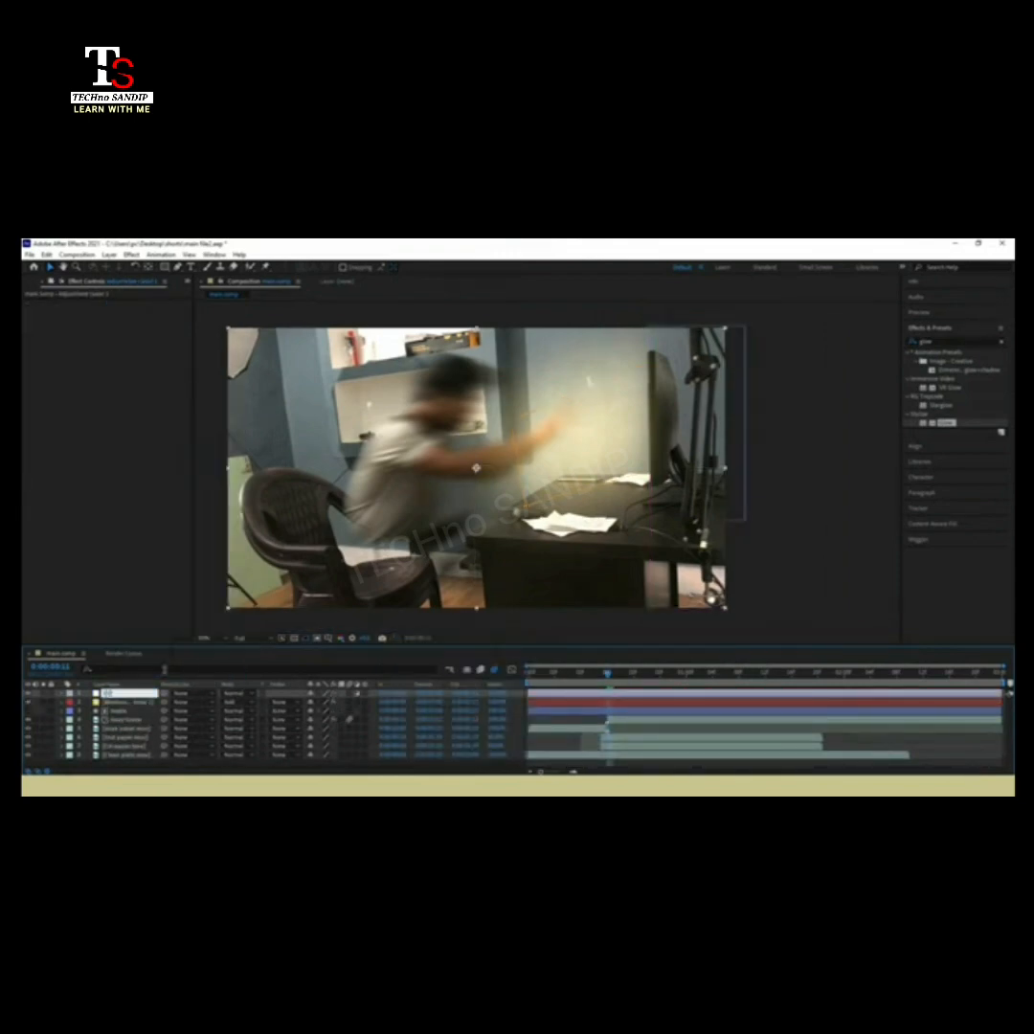
{"action": "left_click", "coordinate": [119, 713]}
{"action": "left_click", "coordinate": [119, 692]}
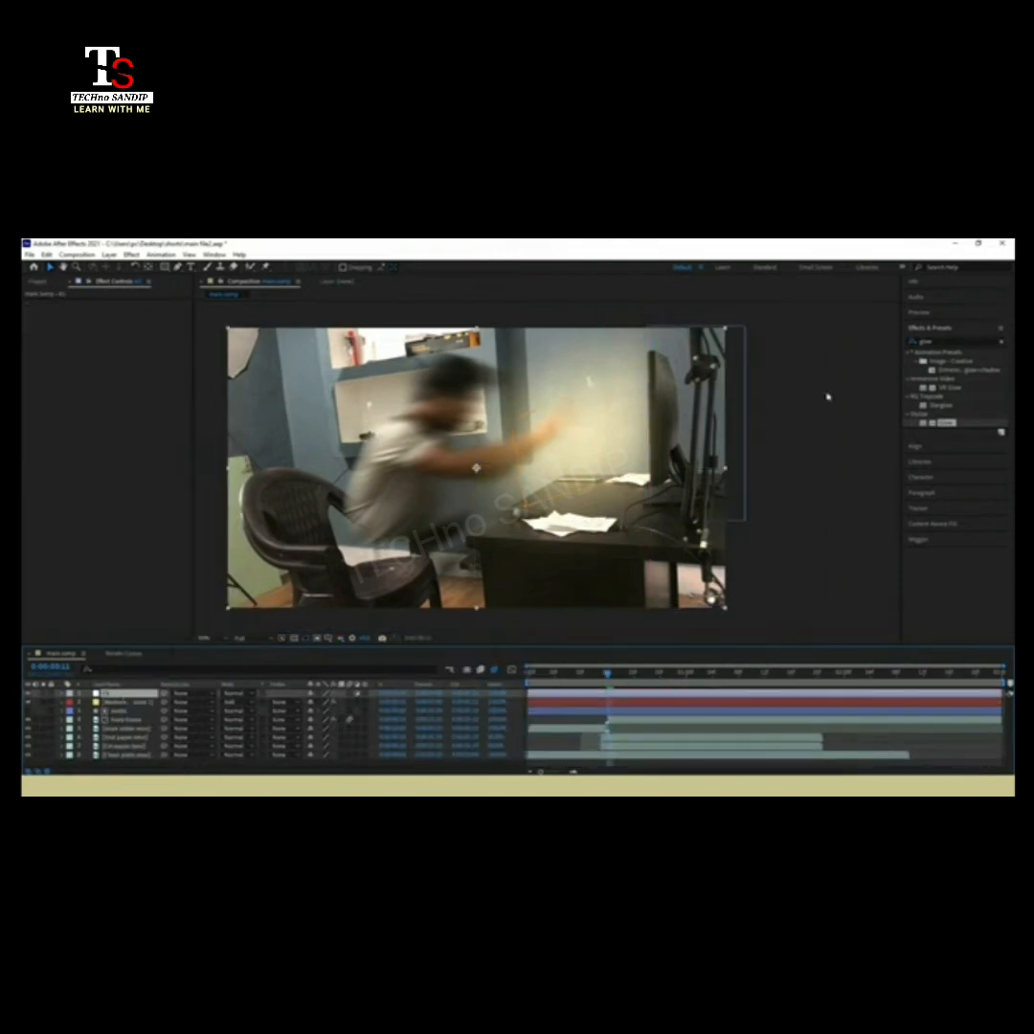
- Find the Curves effect and apply it to the CC adjustment layer
{"action": "left_click", "coordinate": [939, 342]}
{"action": "type", "text": "curv"}
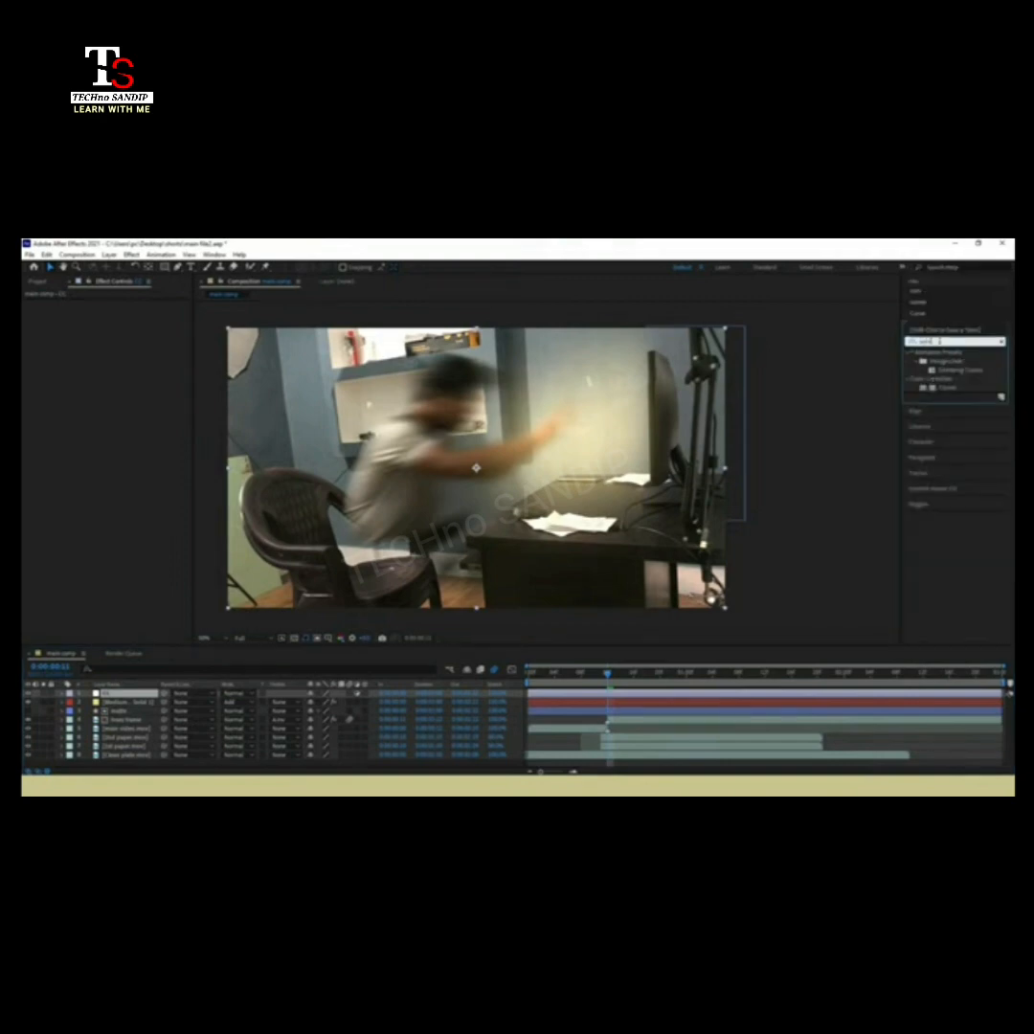
{"action": "left_click_drag", "start_coordinate": [950, 388], "coordinate": [121, 694]}
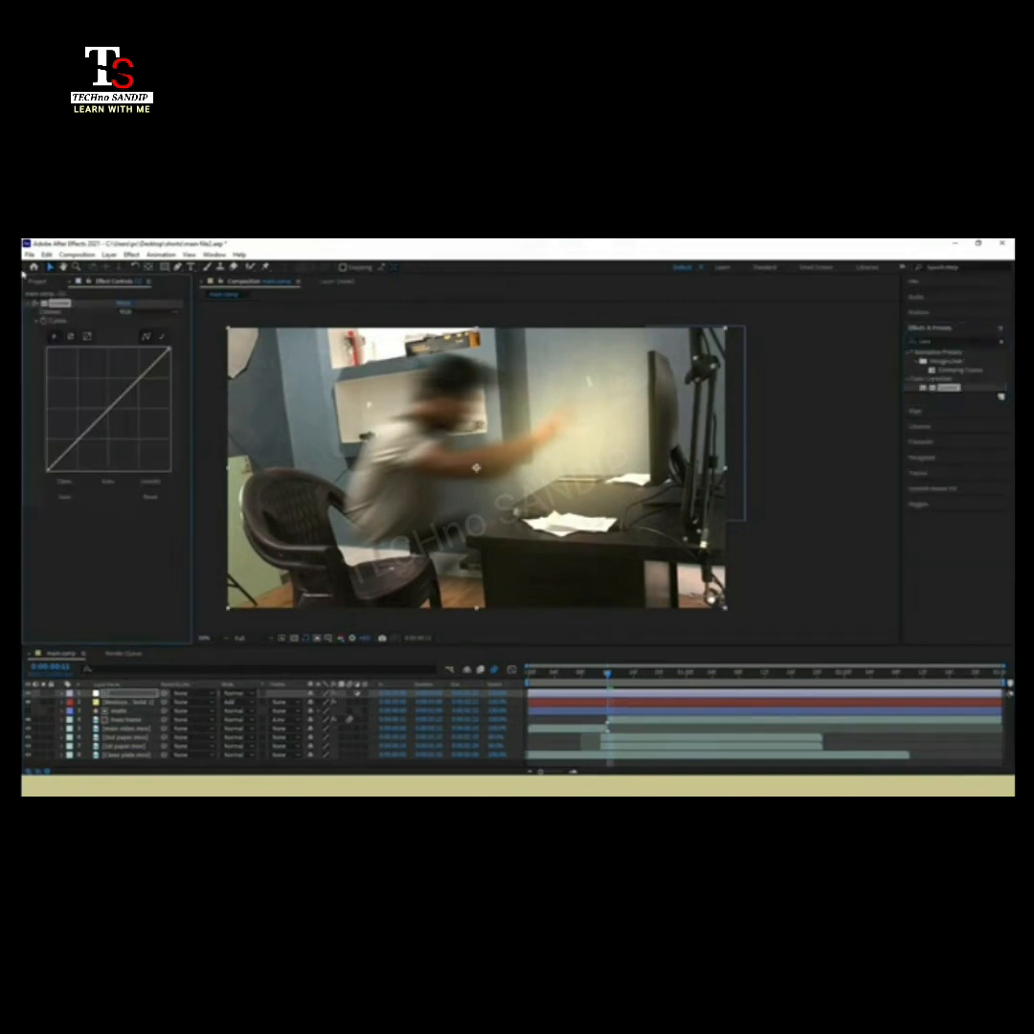
- At 0:00:00:05, raise the midtones of the CC layer's RGB curve and shift its shadow and highlight end points slightly inward
{"action": "left_click_drag", "start_coordinate": [576, 674], "coordinate": [569, 676]}
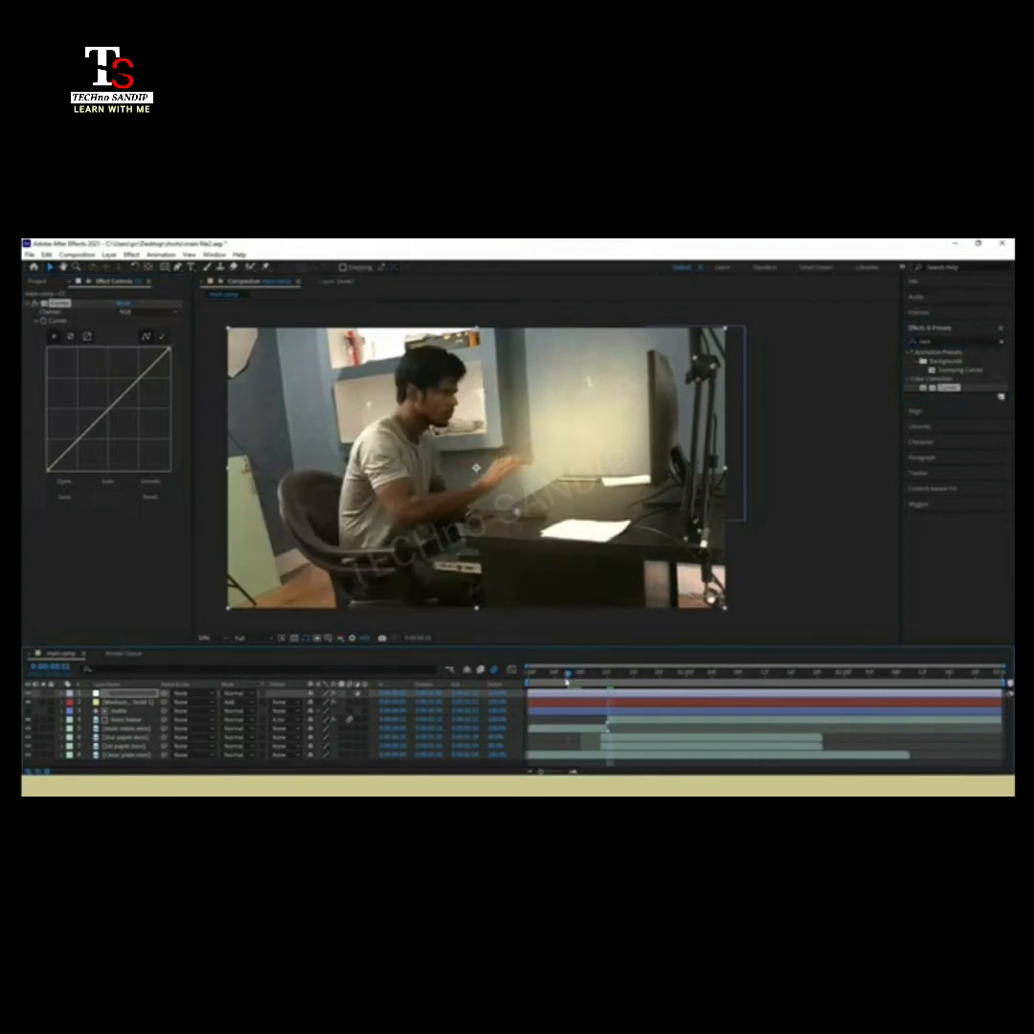
{"action": "left_click_drag", "start_coordinate": [110, 409], "coordinate": [104, 402]}
{"action": "left_click_drag", "start_coordinate": [49, 474], "coordinate": [56, 474]}
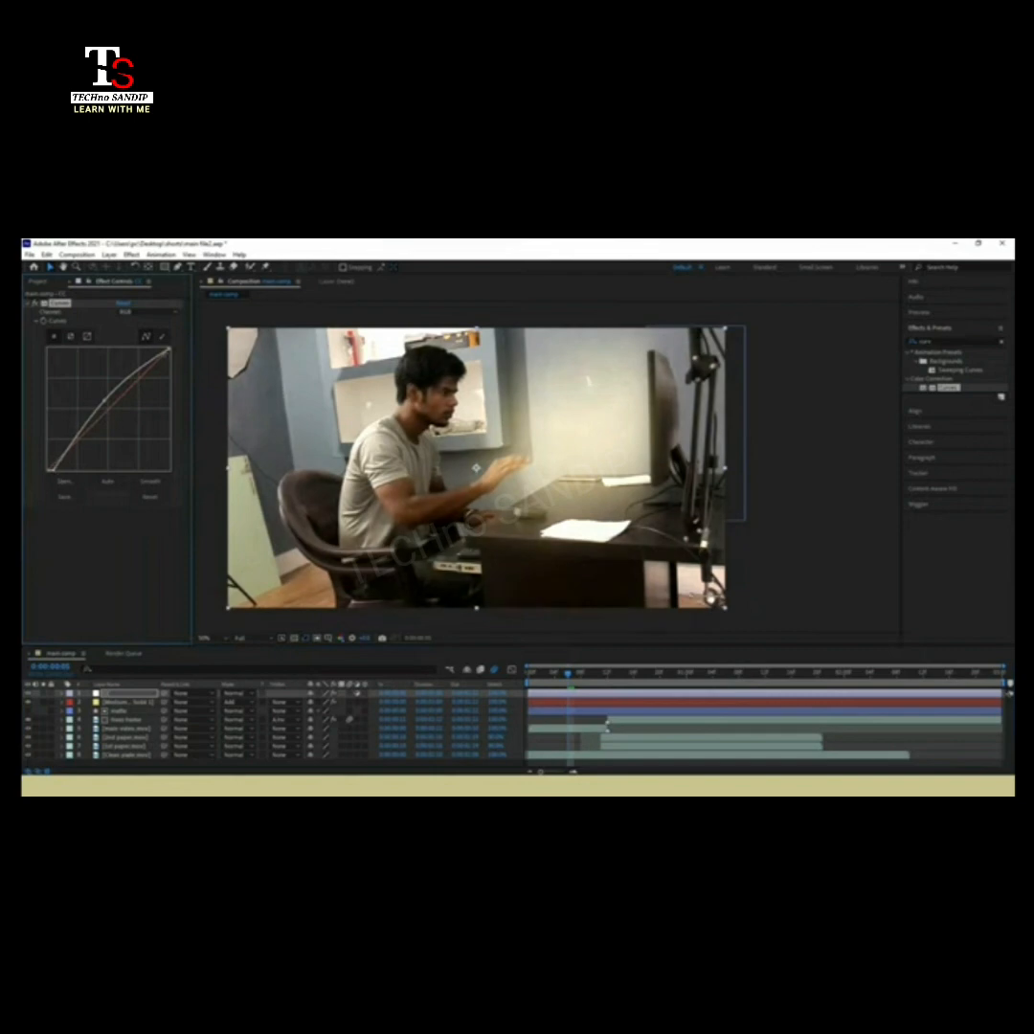
{"action": "left_click_drag", "start_coordinate": [170, 350], "coordinate": [167, 348]}
- Switch the Curves effect to the Red channel and raise its midtones slightly
{"action": "left_click", "coordinate": [143, 312]}
{"action": "left_click", "coordinate": [145, 337]}
{"action": "left_click_drag", "start_coordinate": [111, 409], "coordinate": [108, 403]}
{"action": "left_click", "coordinate": [150, 496]}
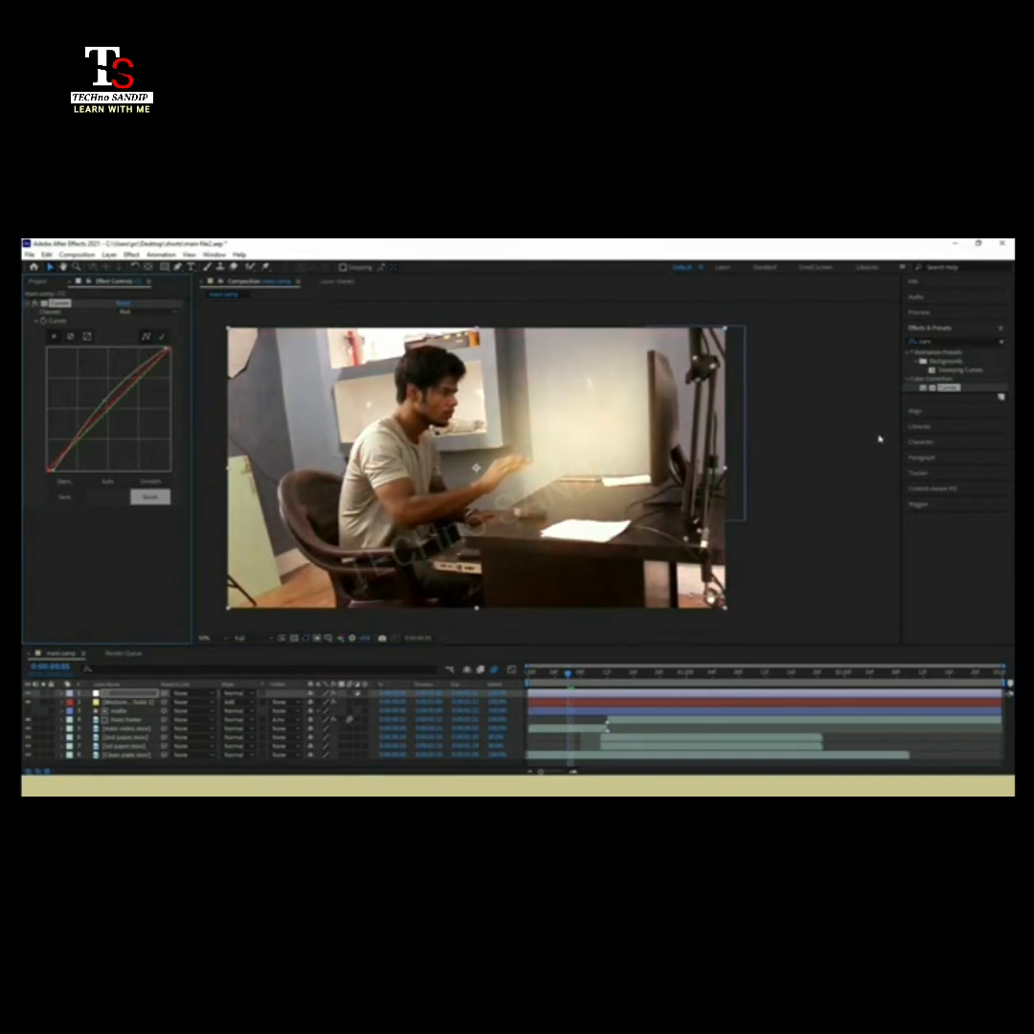
- Apply the Photo Filter effect to the CC layer and choose the Magenta filter
{"action": "double_click", "coordinate": [958, 341]}
{"action": "type", "text": "photo"}
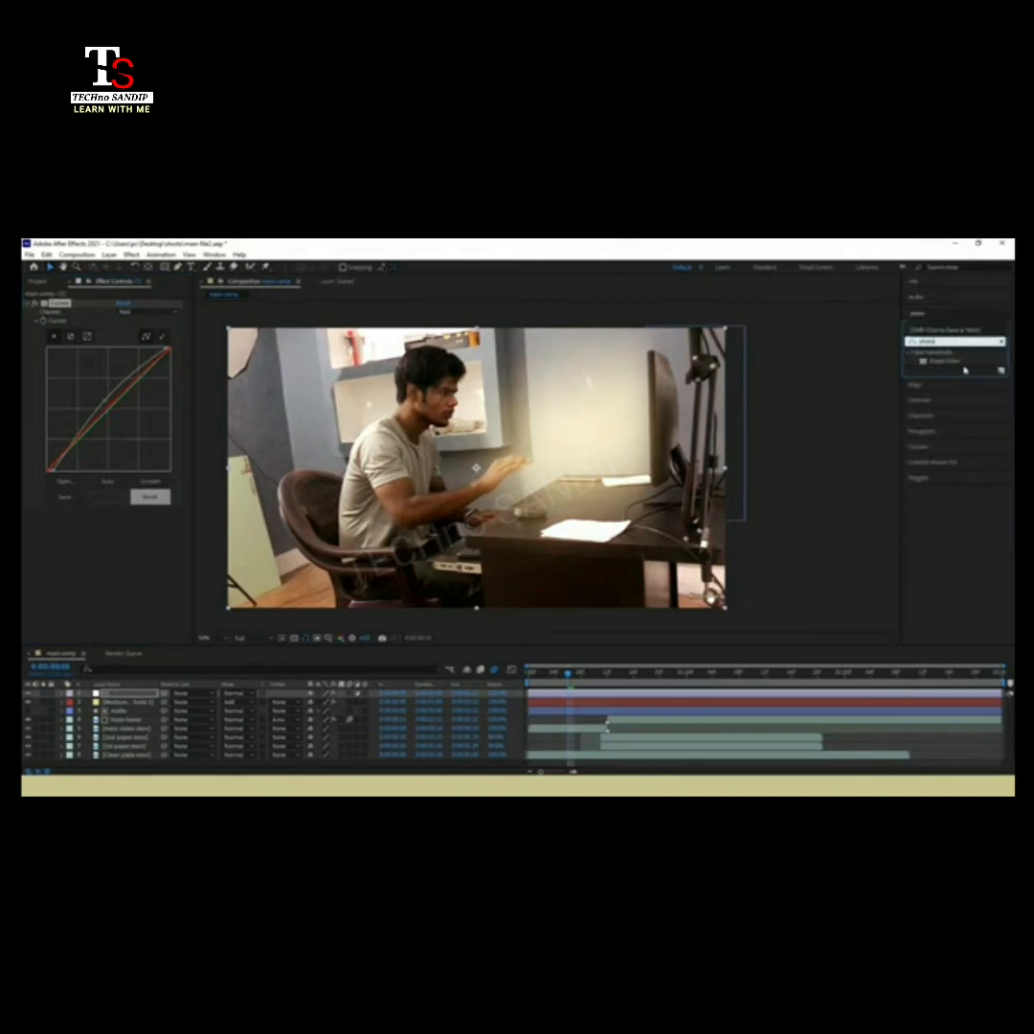
{"action": "left_click_drag", "start_coordinate": [946, 361], "coordinate": [110, 694]}
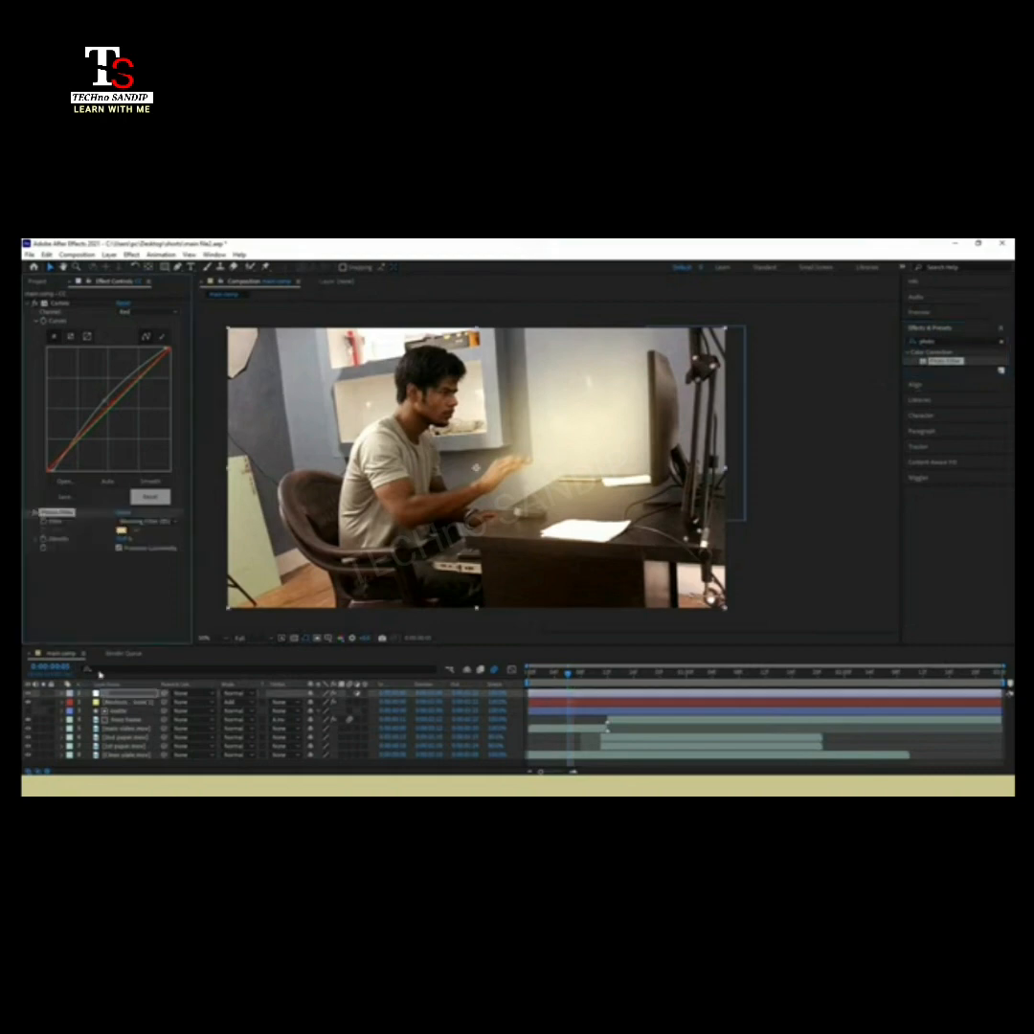
{"action": "left_click", "coordinate": [146, 522]}
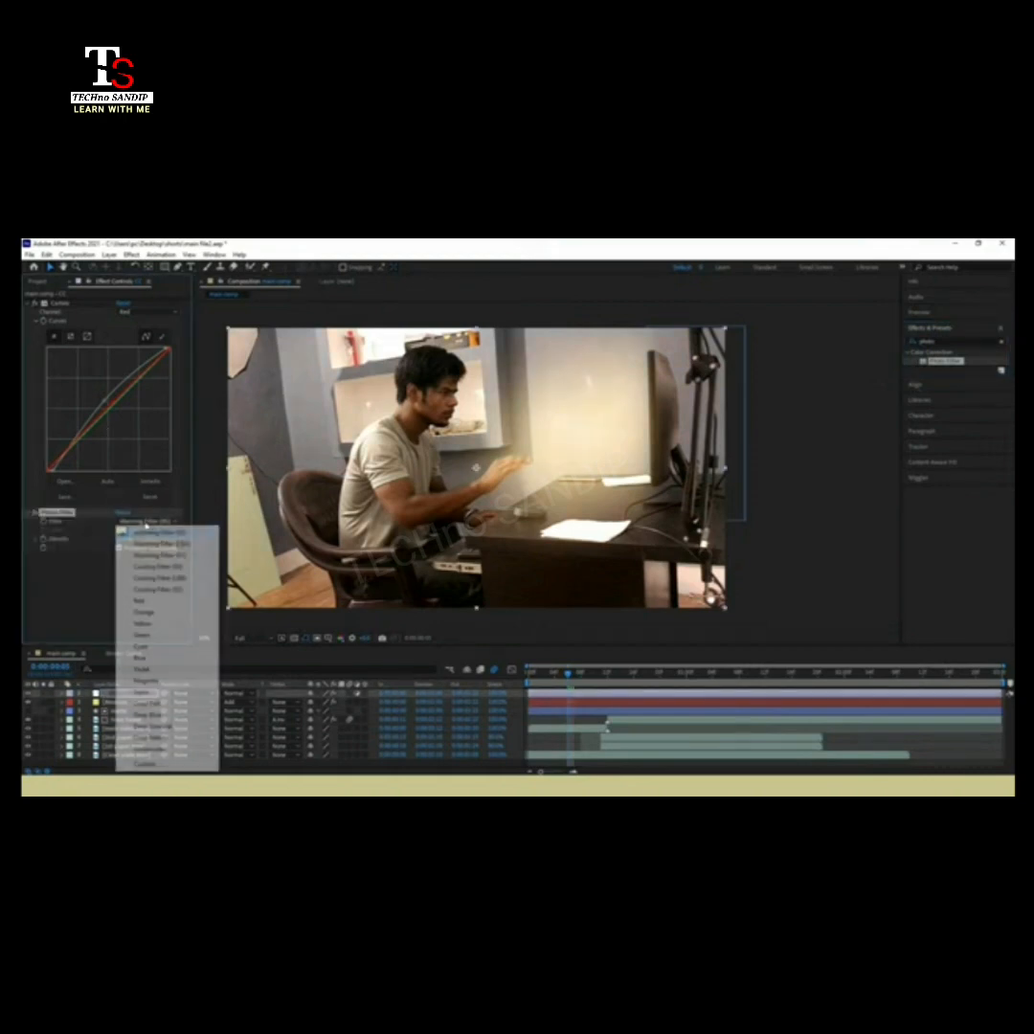
{"action": "left_click", "coordinate": [156, 682]}
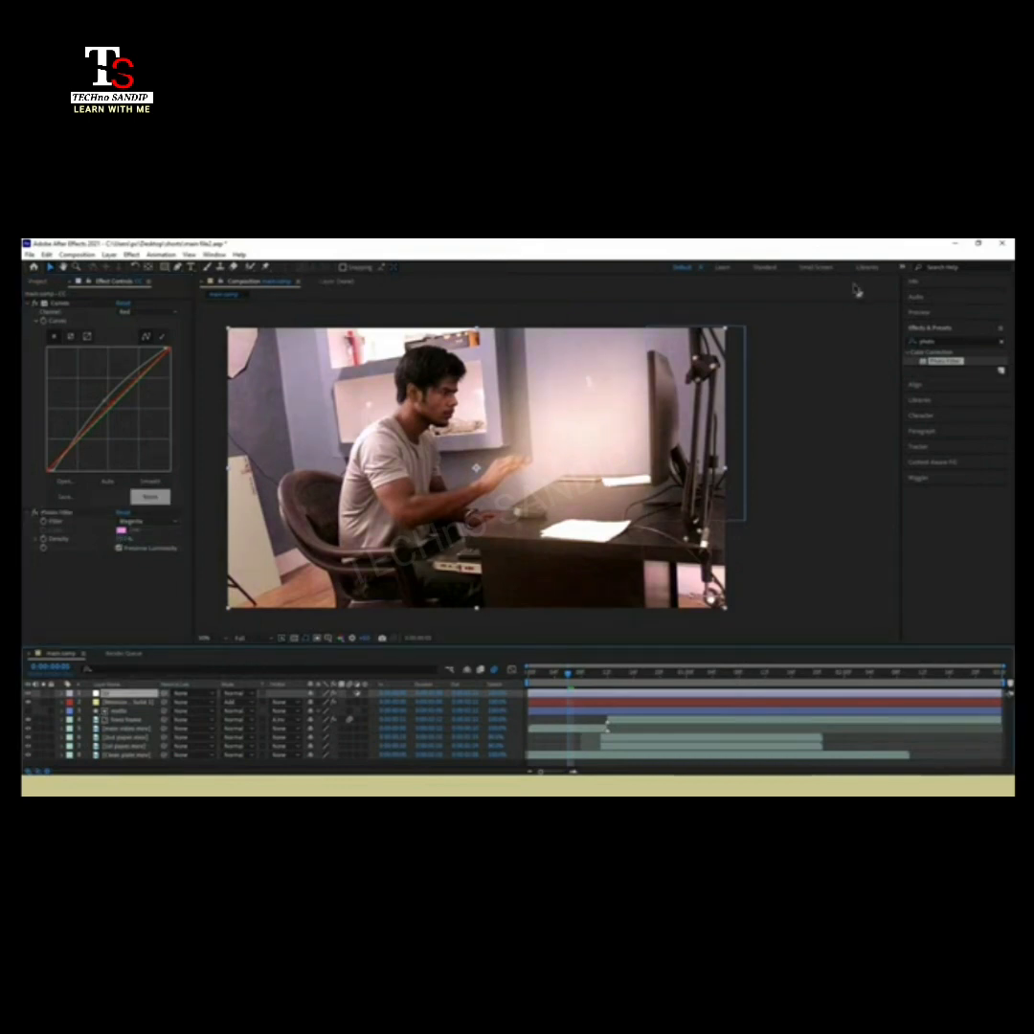
- Find the Glow effect and apply it to the CC adjustment layer
{"action": "left_click", "coordinate": [934, 341]}
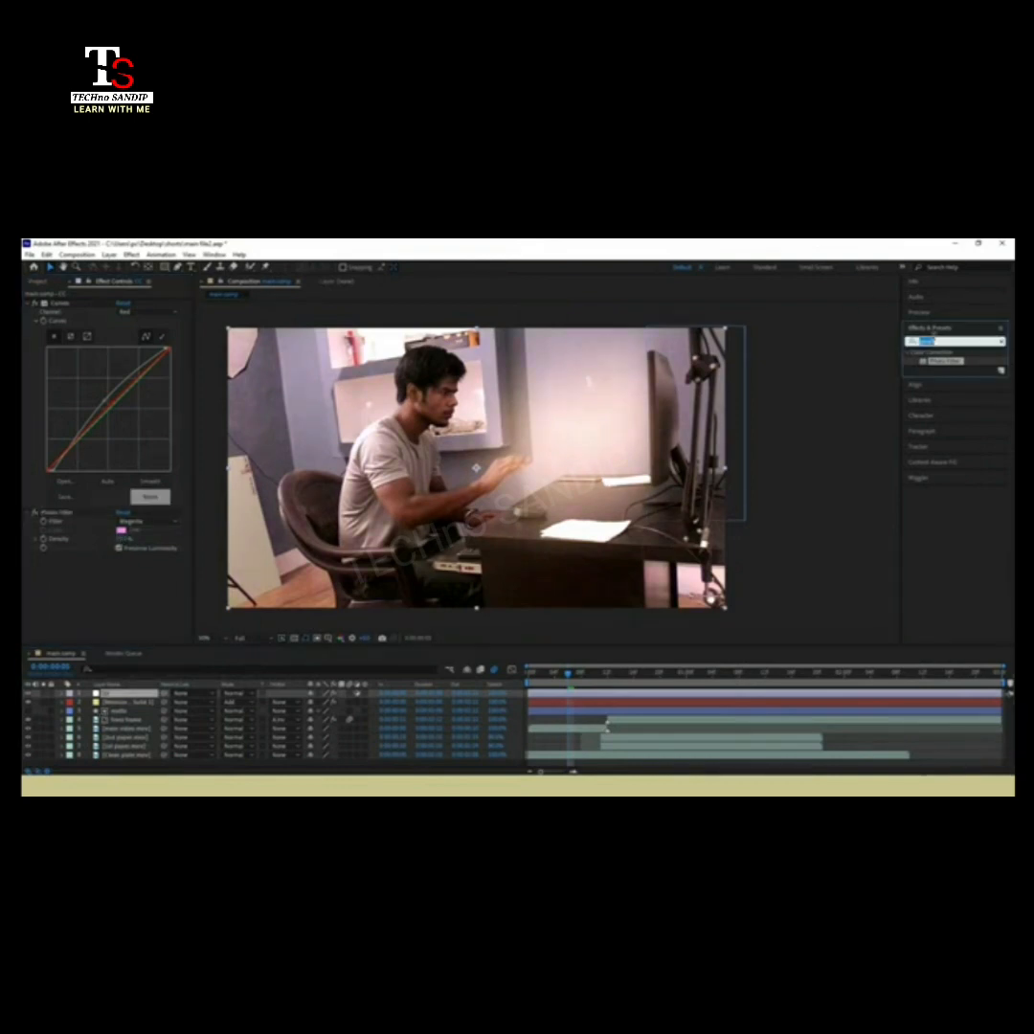
{"action": "key", "text": "BackSpace"}
{"action": "key", "text": "BackSpace"}
{"action": "key", "text": "BackSpace"}
{"action": "key", "text": "BackSpace"}
{"action": "key", "text": "BackSpace"}
{"action": "type", "text": "glow"}
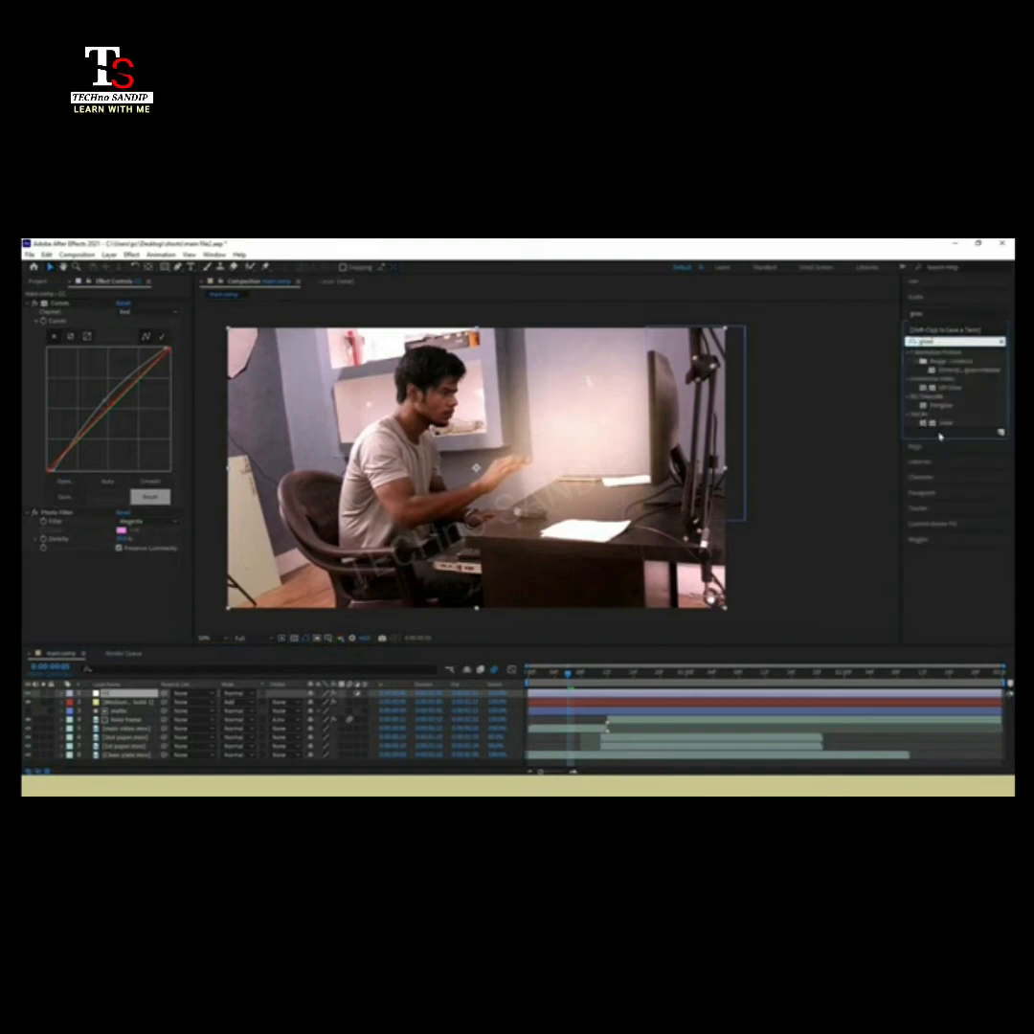
{"action": "left_click_drag", "start_coordinate": [945, 422], "coordinate": [150, 702]}
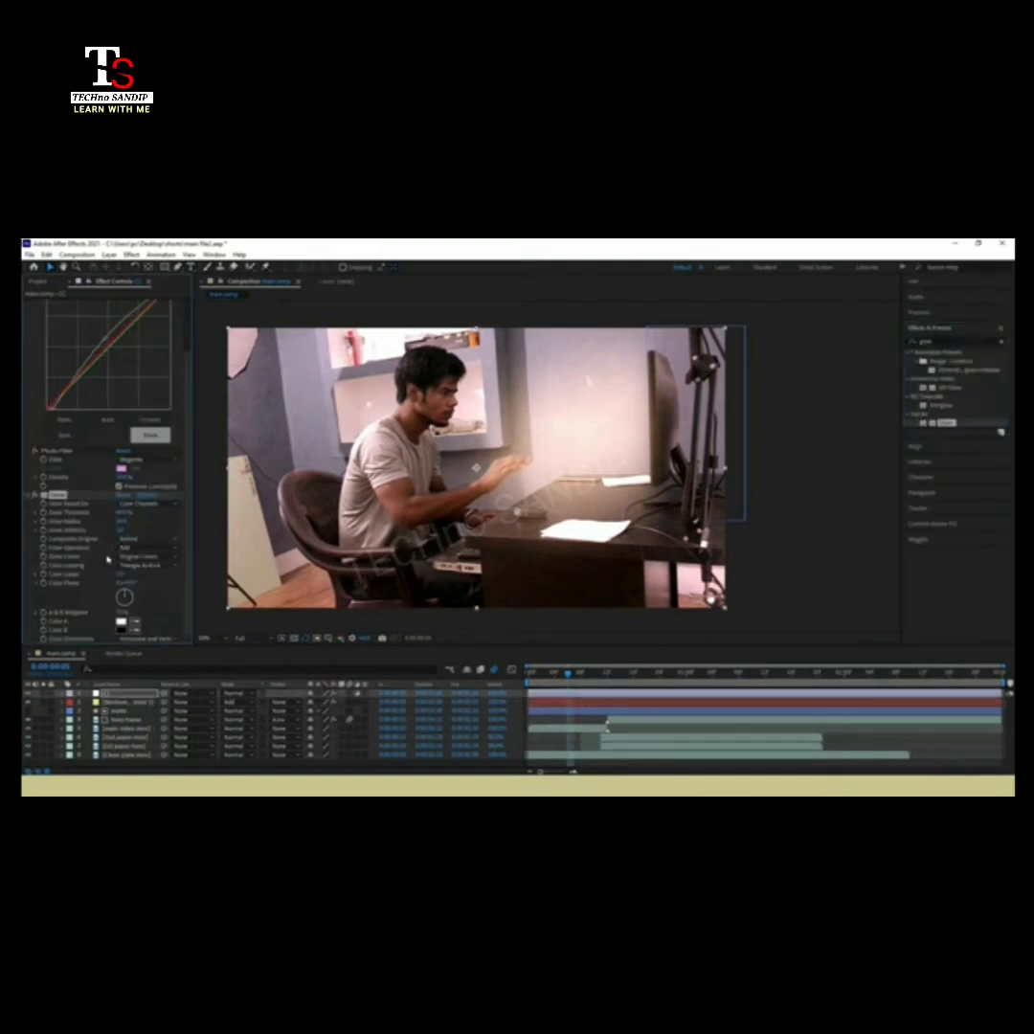
- Set the CC layer's Glow Intensity to 0.2 and raise its Glow Threshold
{"action": "left_click", "coordinate": [122, 530]}
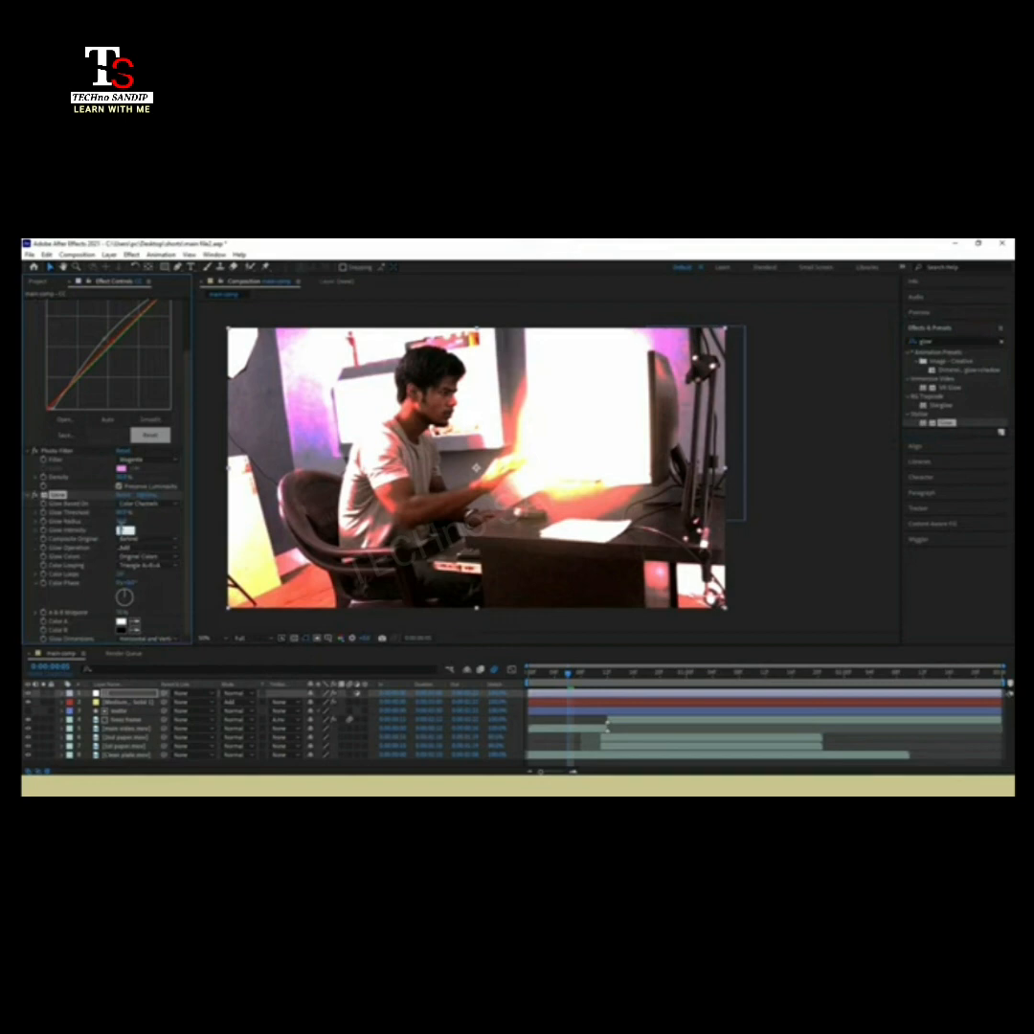
{"action": "type", "text": "0.2"}
{"action": "key", "text": "Return"}
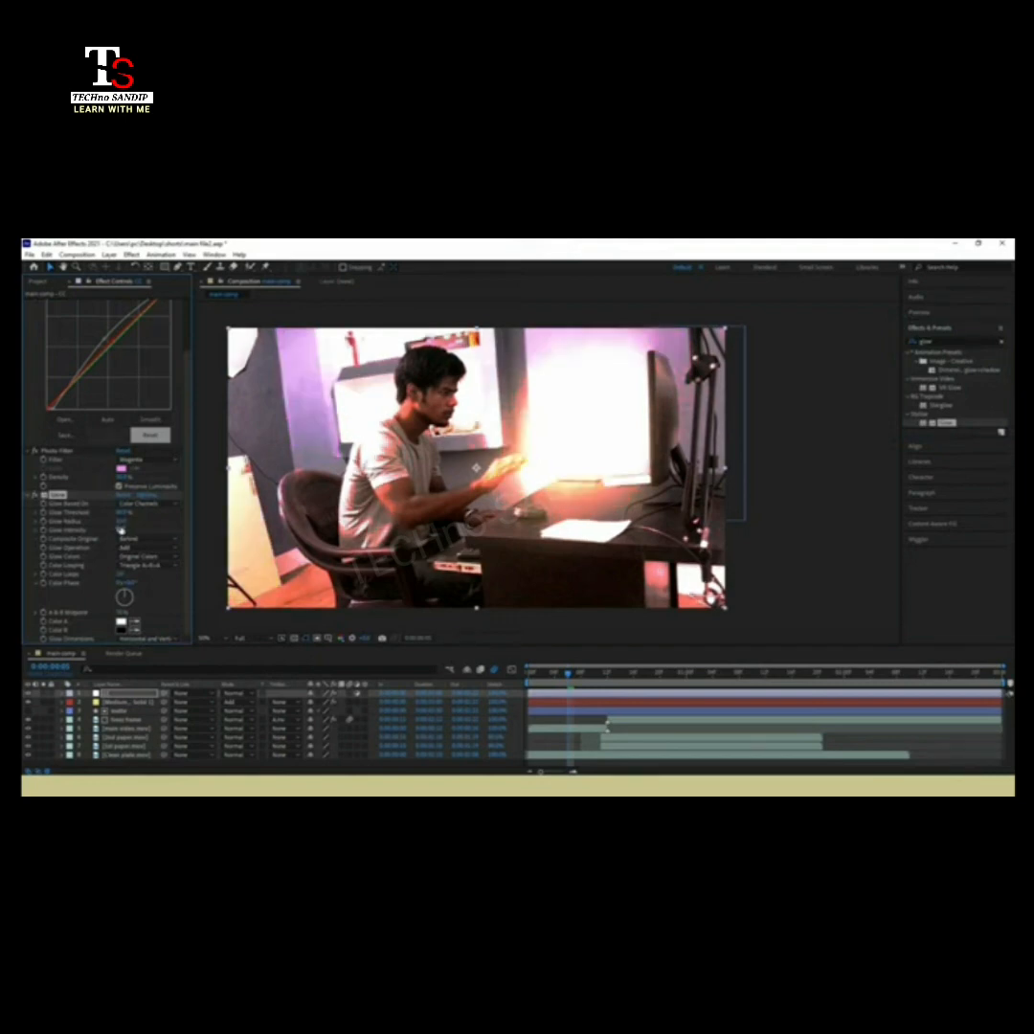
{"action": "left_click_drag", "start_coordinate": [122, 515], "coordinate": [140, 520]}
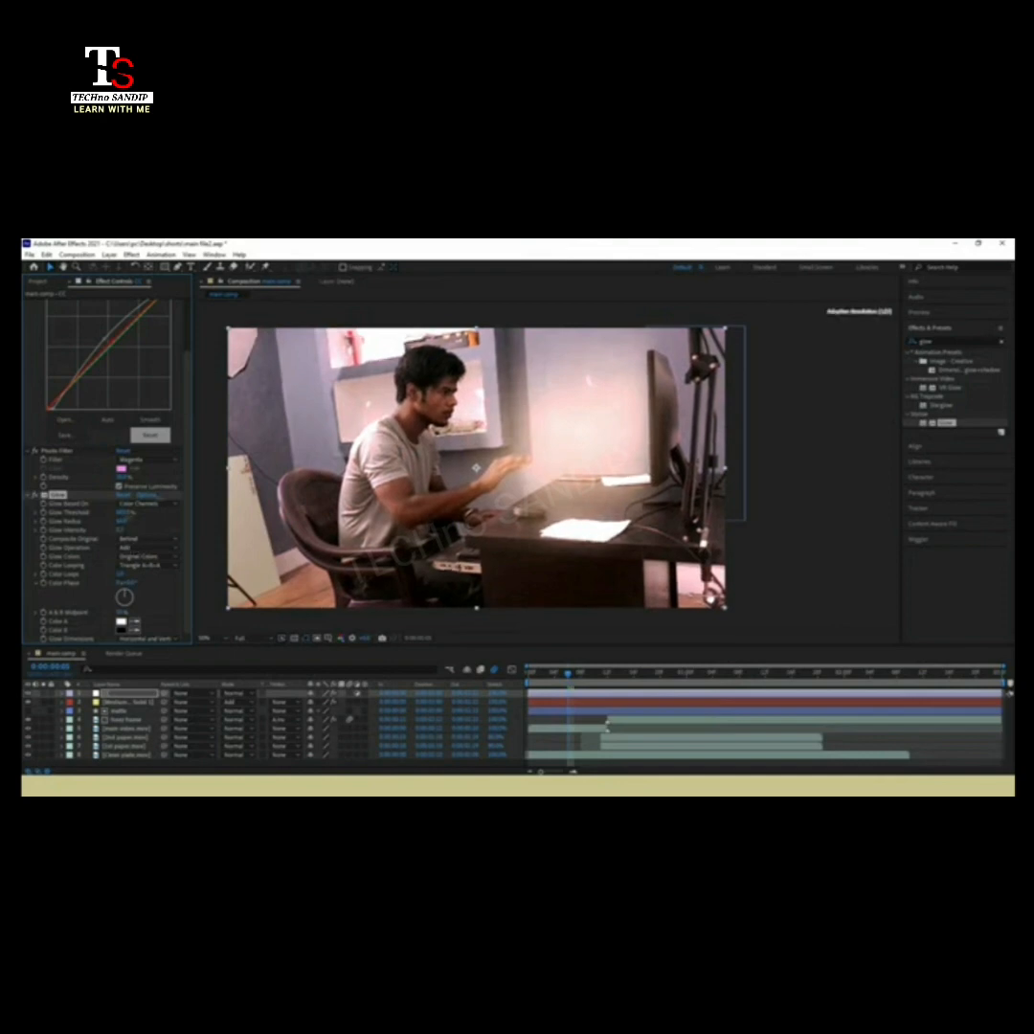
- Select all layers in the main comp and pre-compose them into a new composition named final comp
{"action": "left_click", "coordinate": [135, 738]}
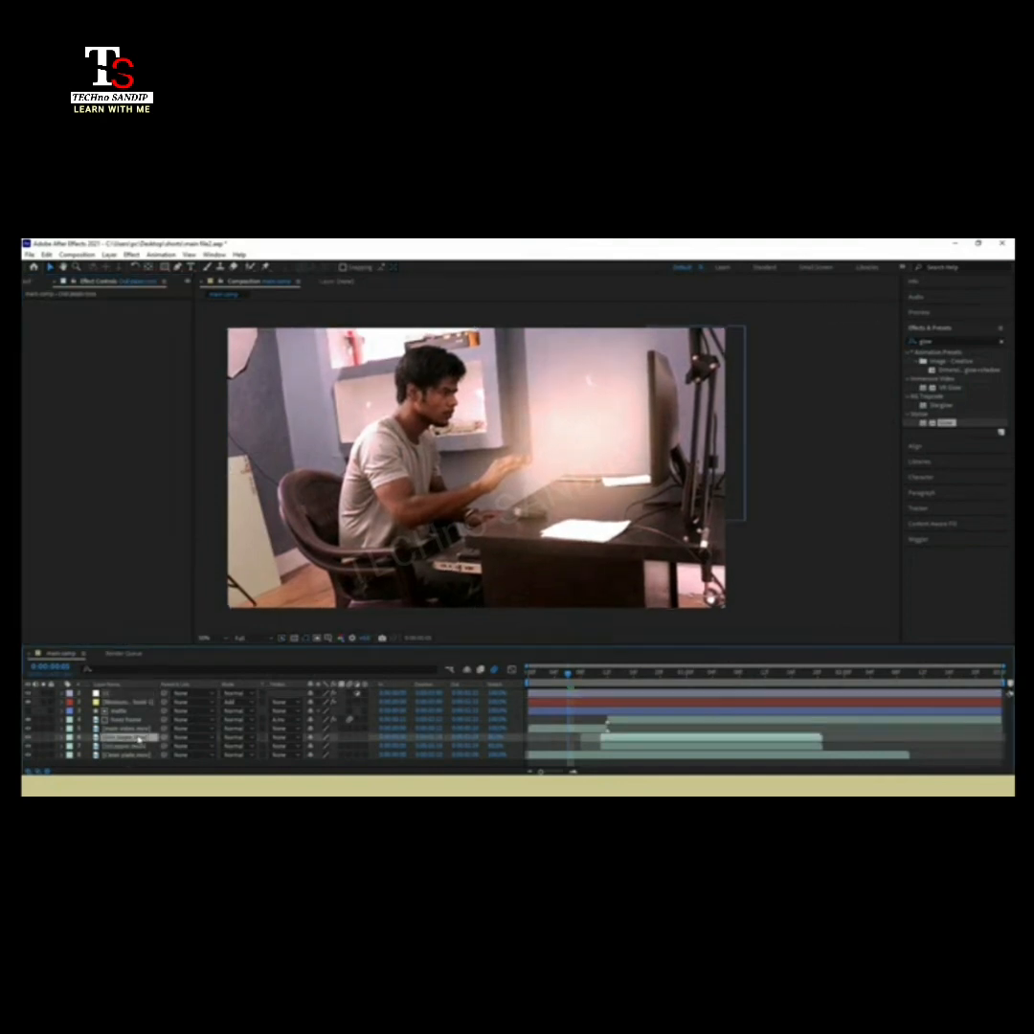
{"action": "key", "text": "ctrl+a"}
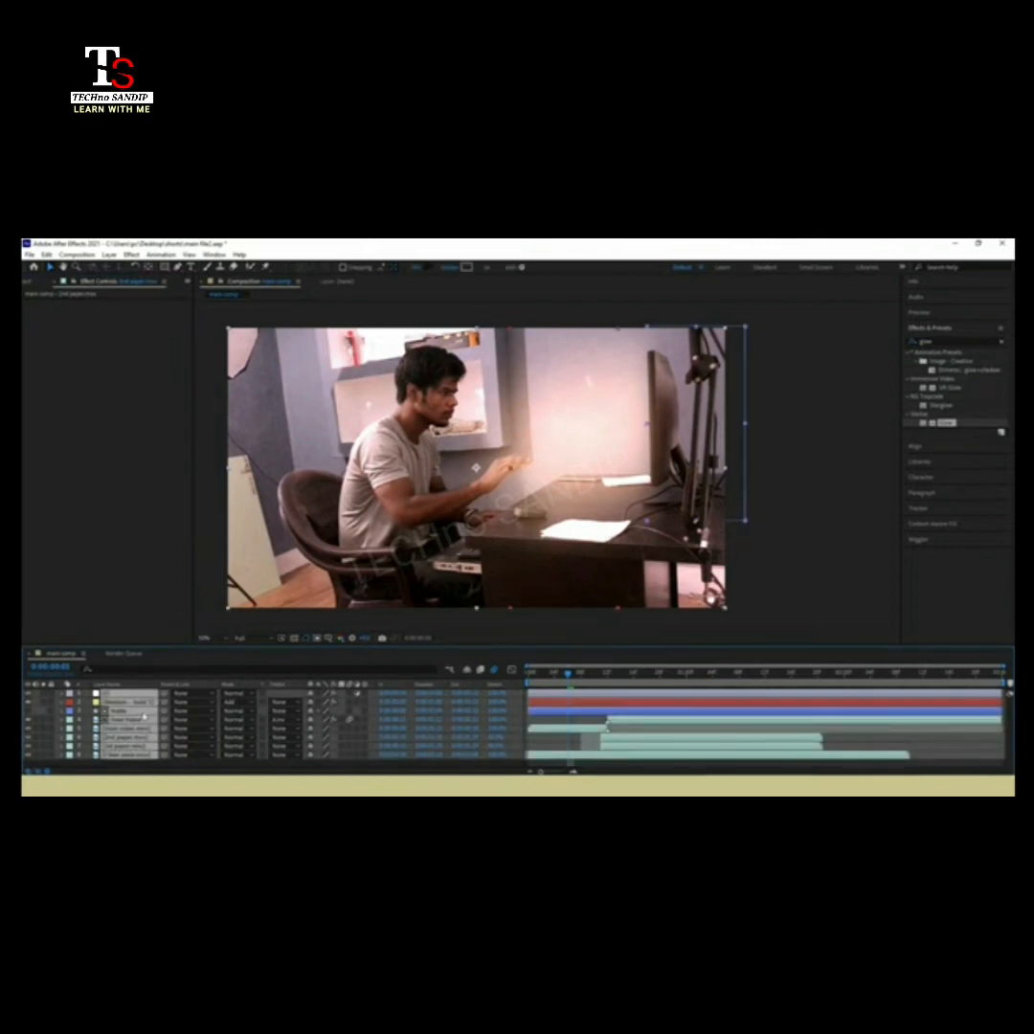
{"action": "right_click", "coordinate": [144, 716]}
{"action": "left_click", "coordinate": [188, 658]}
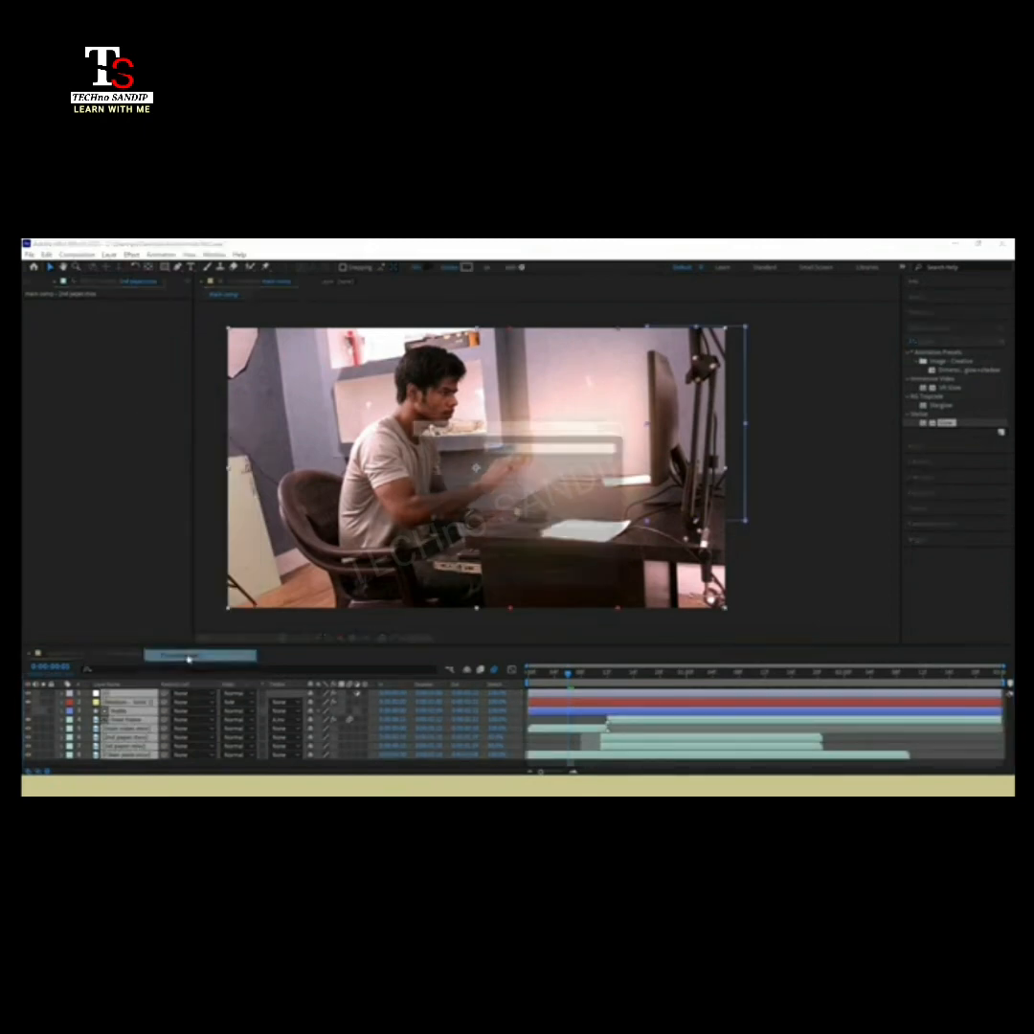
{"action": "key", "text": "BackSpace"}
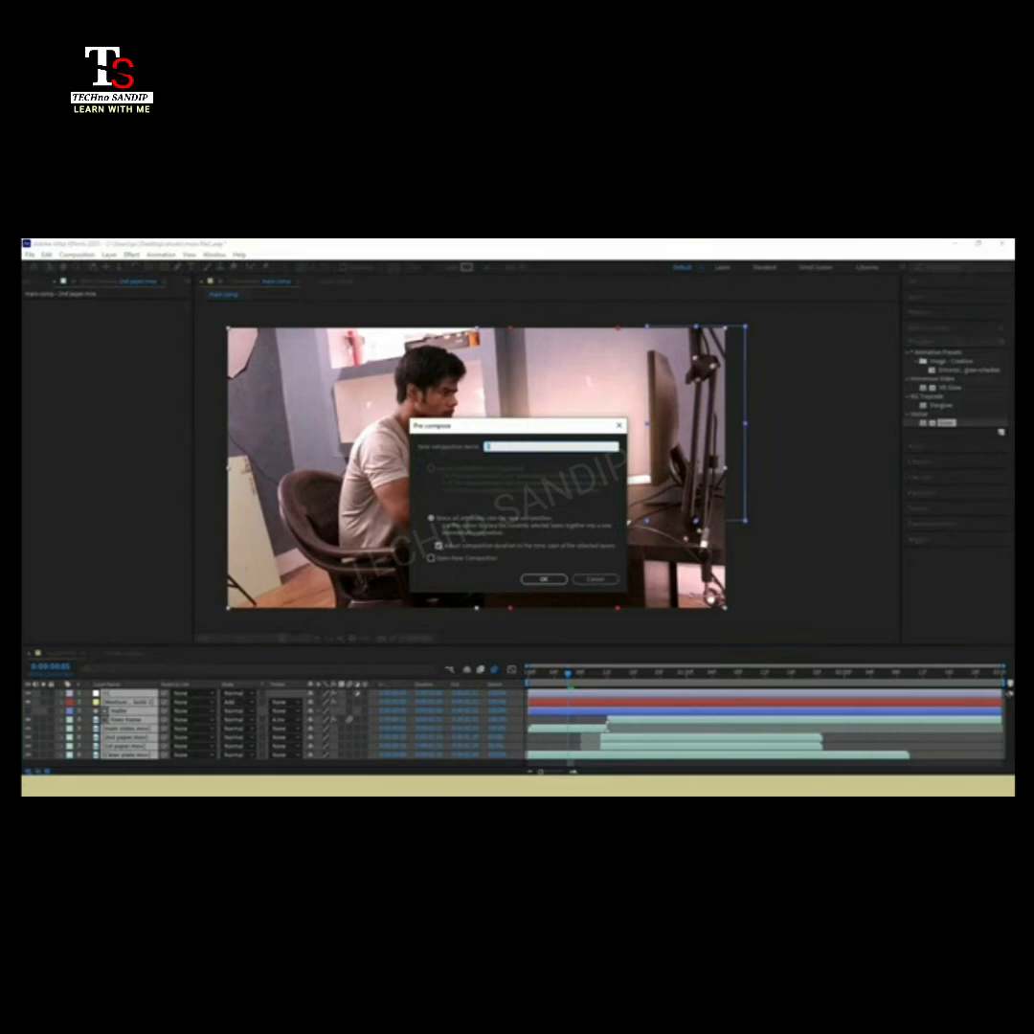
{"action": "key", "text": "Return"}
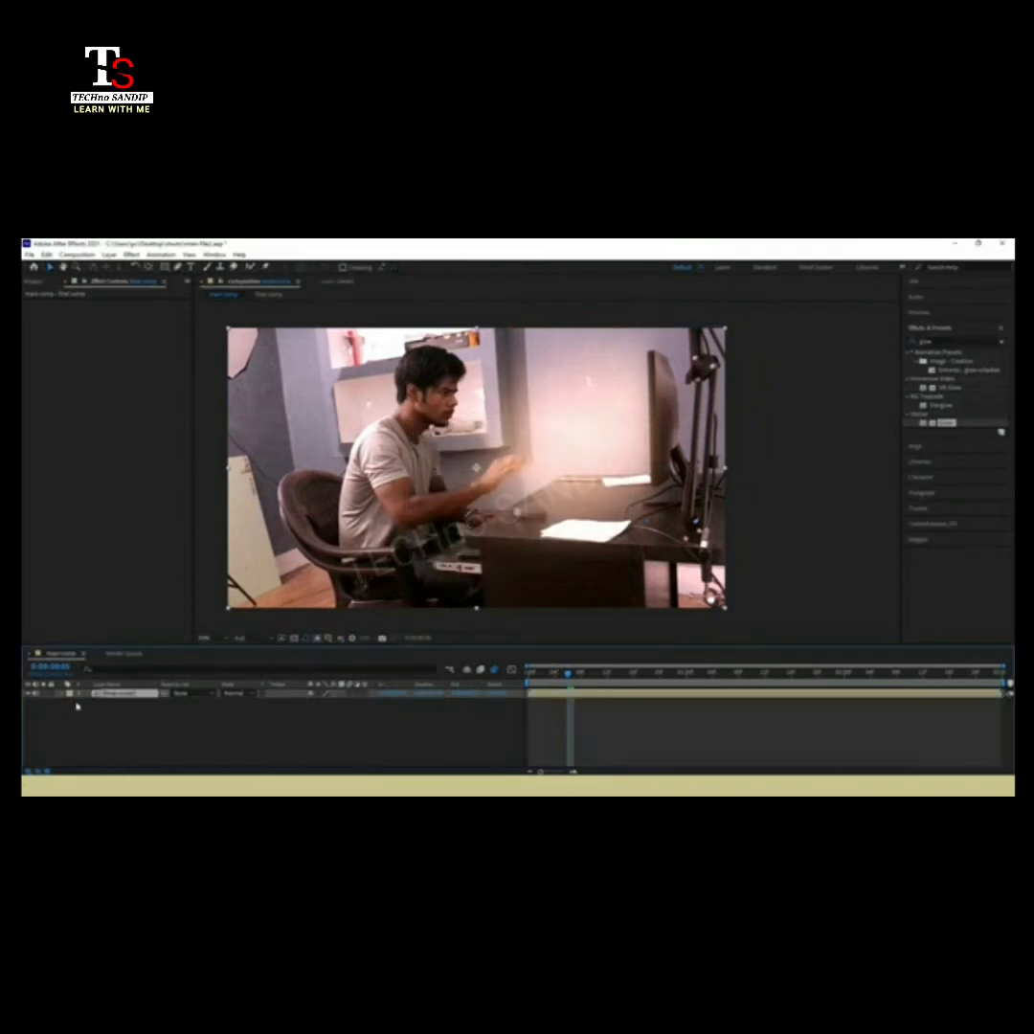
- Add Position and Scale keyframes to the final comp layer at the frame where the actor blurs into the freeze
{"action": "left_click", "coordinate": [63, 701]}
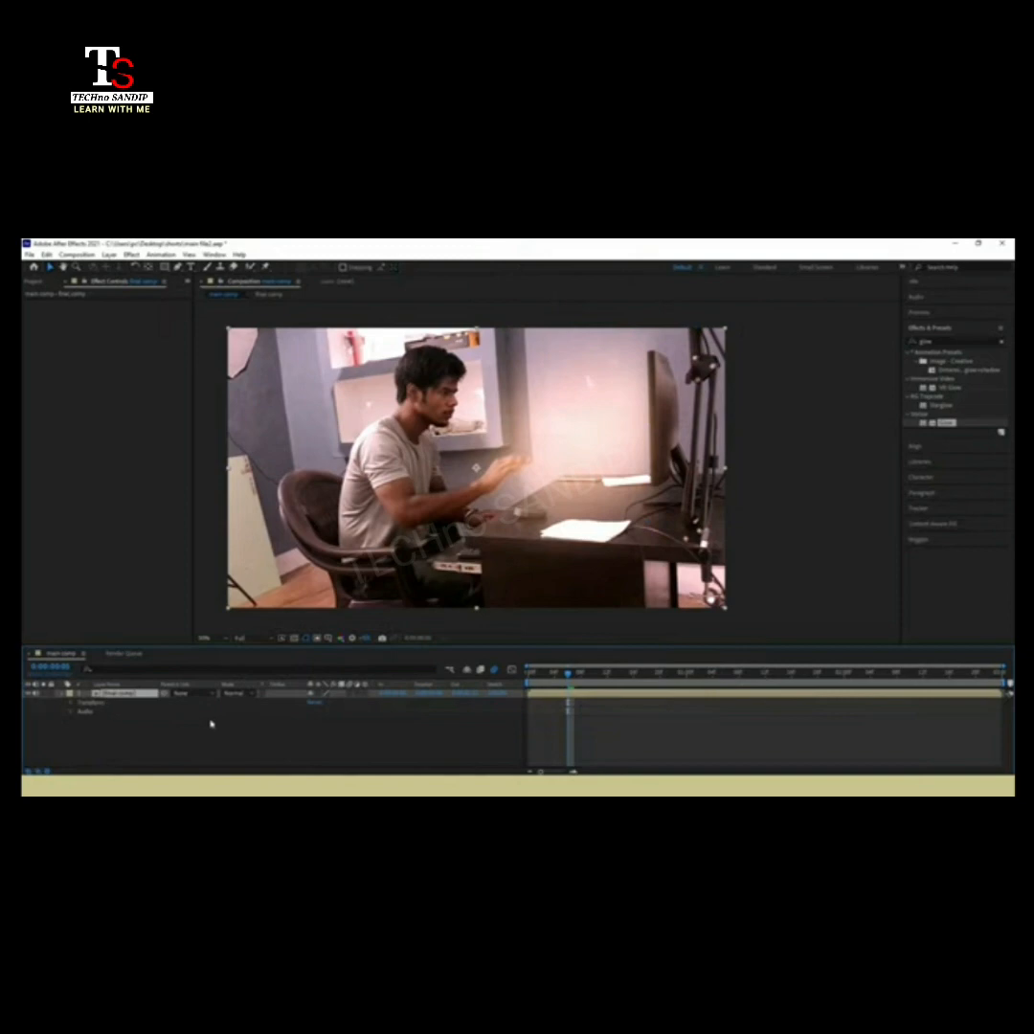
{"action": "left_click", "coordinate": [73, 704]}
{"action": "left_click_drag", "start_coordinate": [574, 681], "coordinate": [609, 677]}
{"action": "left_click", "coordinate": [89, 720]}
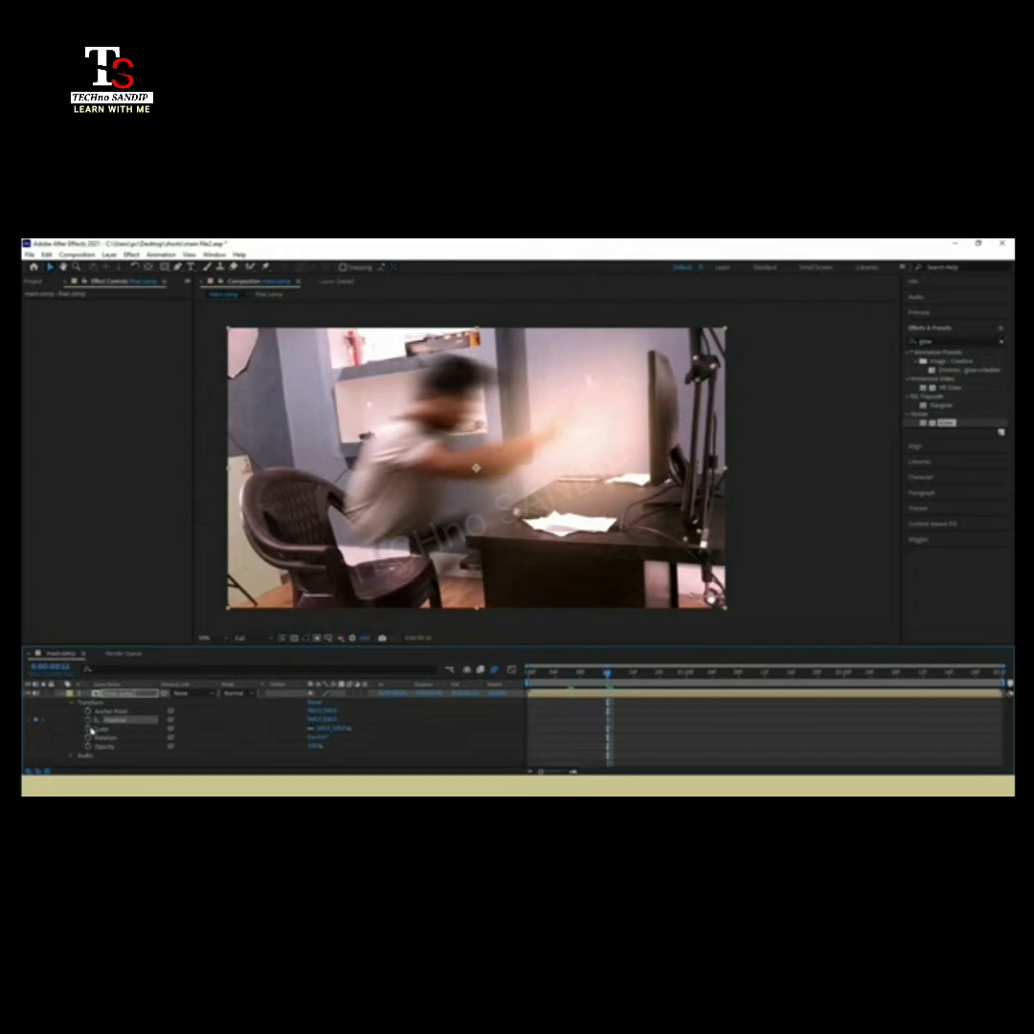
{"action": "left_click", "coordinate": [89, 729]}
- Shift the Position and Scale keyframes slightly earlier, placing the Scale keyframe just ahead of the Position keyframe
{"action": "left_click_drag", "start_coordinate": [580, 719], "coordinate": [639, 756]}
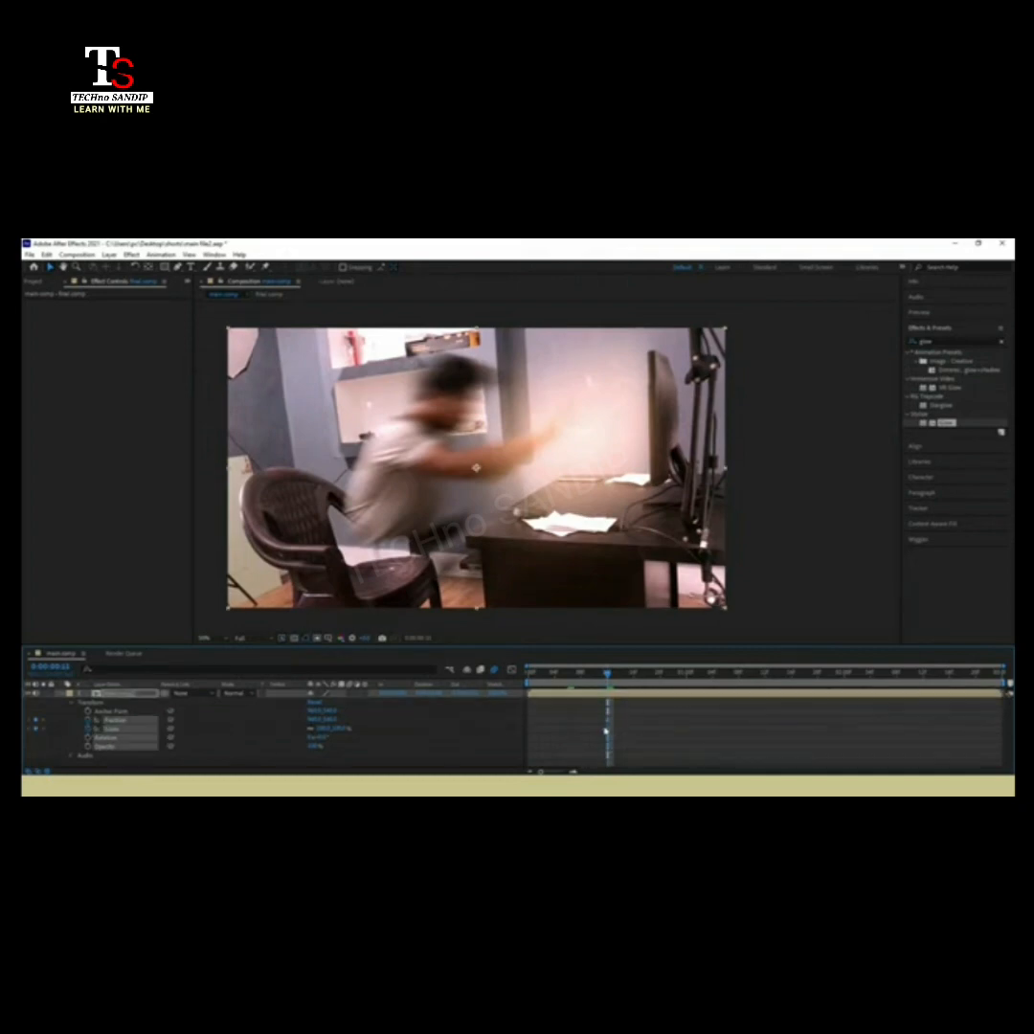
{"action": "left_click_drag", "start_coordinate": [607, 675], "coordinate": [601, 676]}
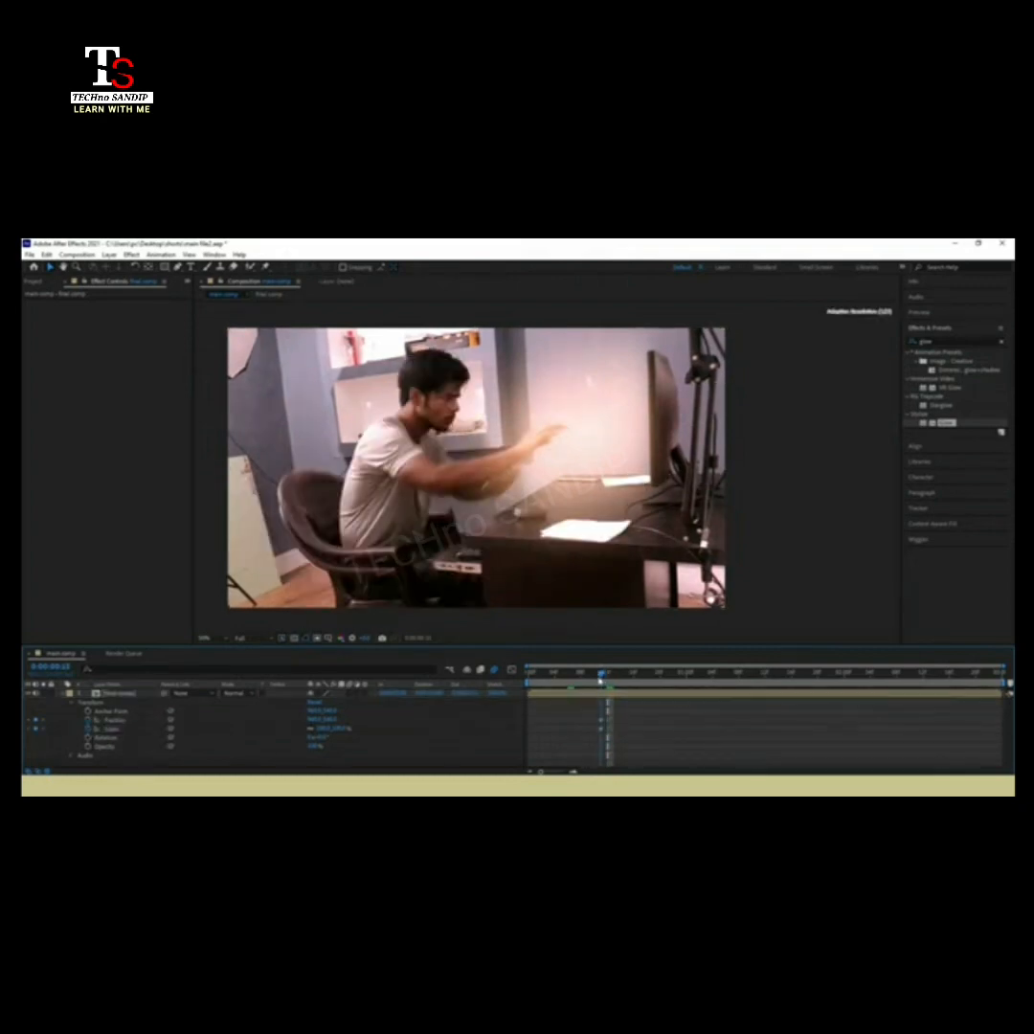
{"action": "left_click", "coordinate": [600, 734]}
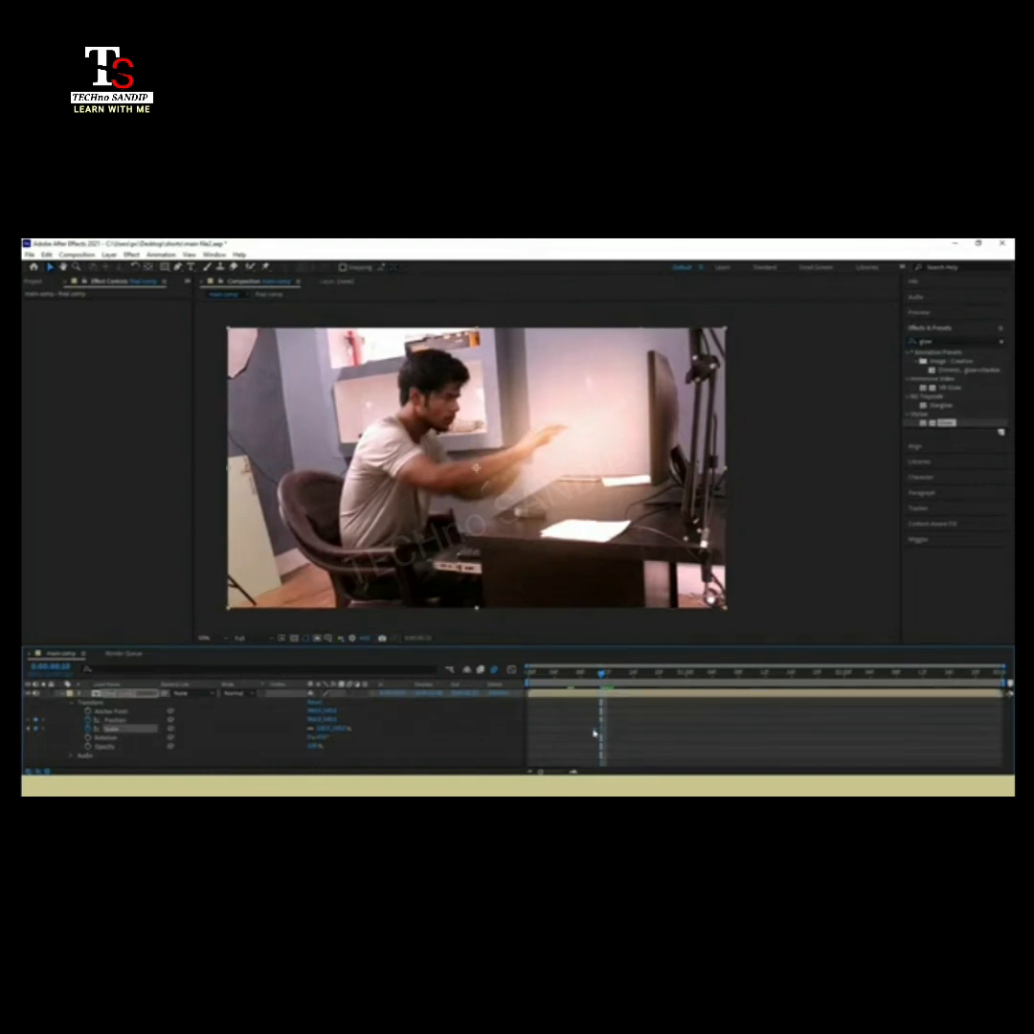
- Set the final comp layer's Scale to 110% at the Position keyframe's time
{"action": "left_click", "coordinate": [324, 728]}
{"action": "left_click", "coordinate": [407, 728]}
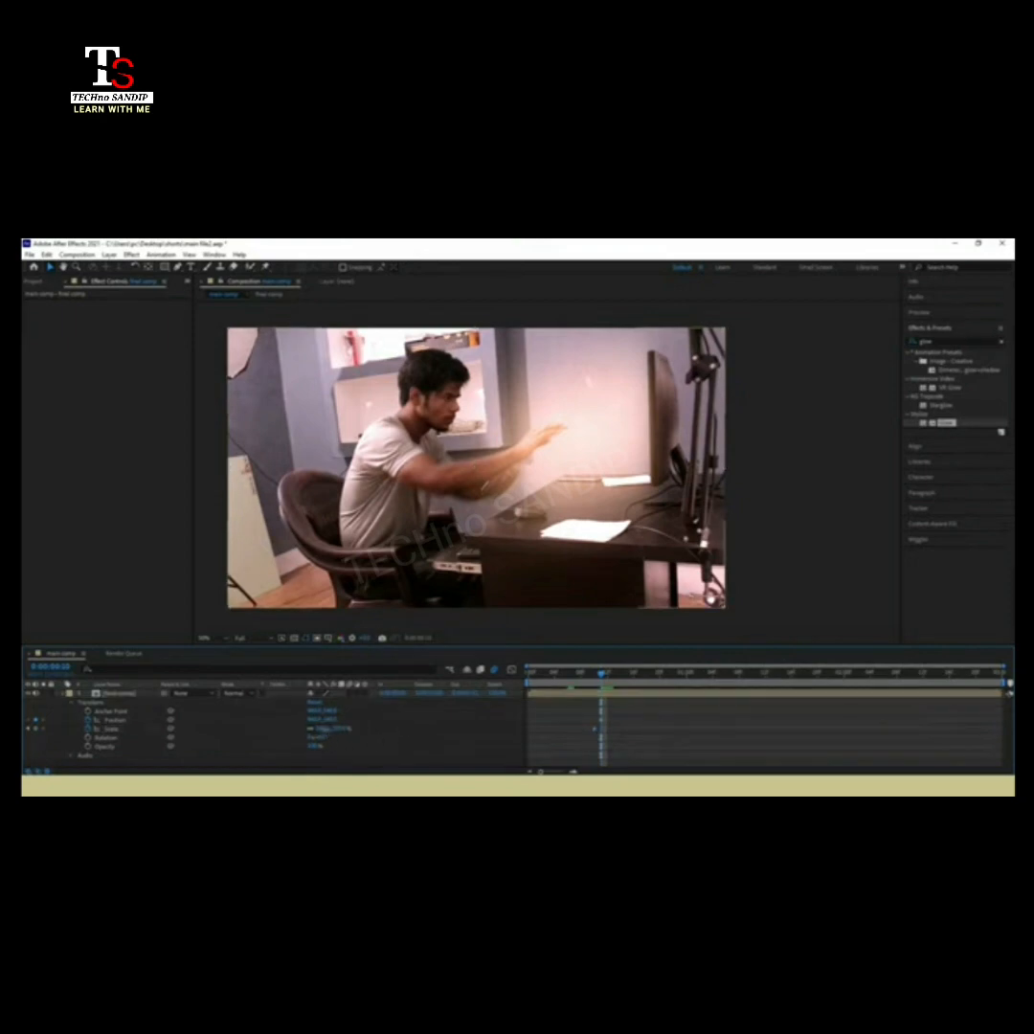
{"action": "left_click", "coordinate": [325, 730]}
{"action": "type", "text": "1"}
{"action": "key", "text": "Return"}
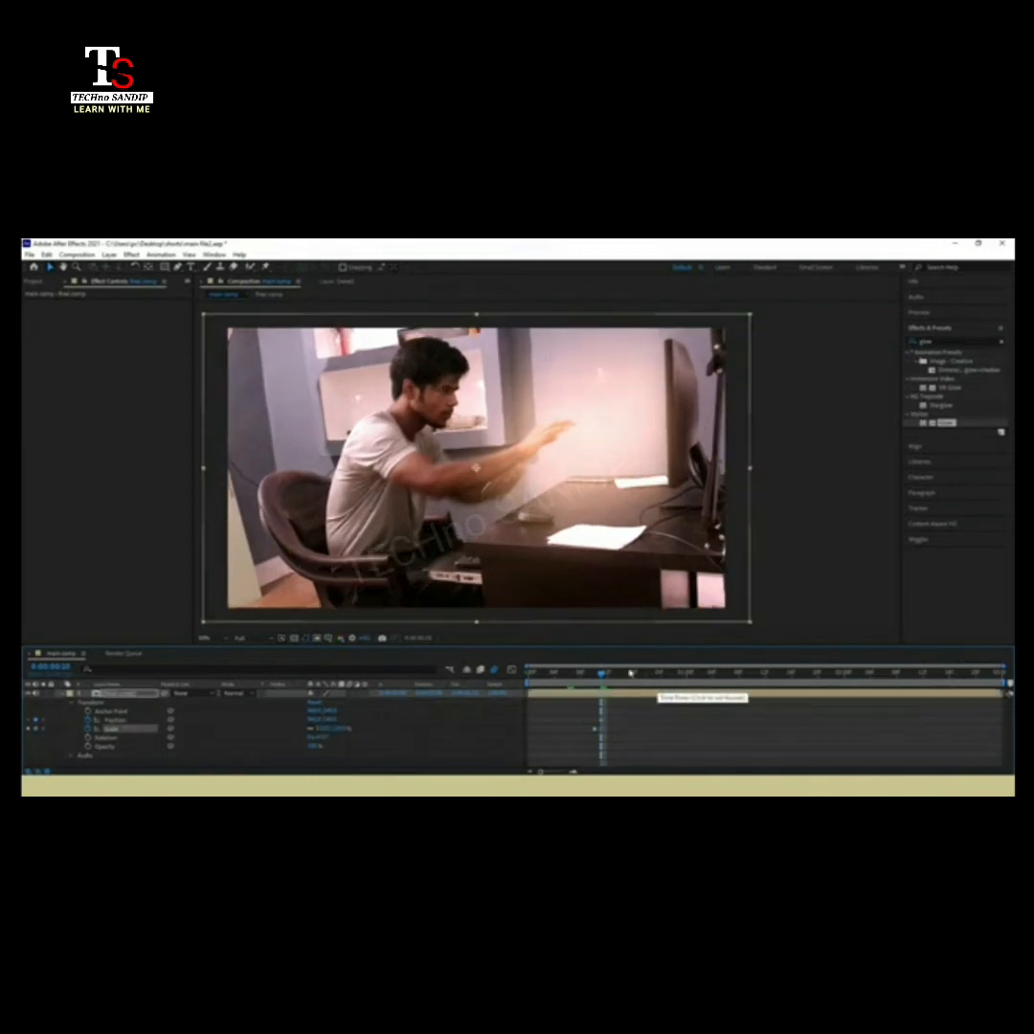
- Set the final comp layer's Scale to 102% a few frames further on and add a Position keyframe there
{"action": "left_click_drag", "start_coordinate": [669, 676], "coordinate": [639, 675]}
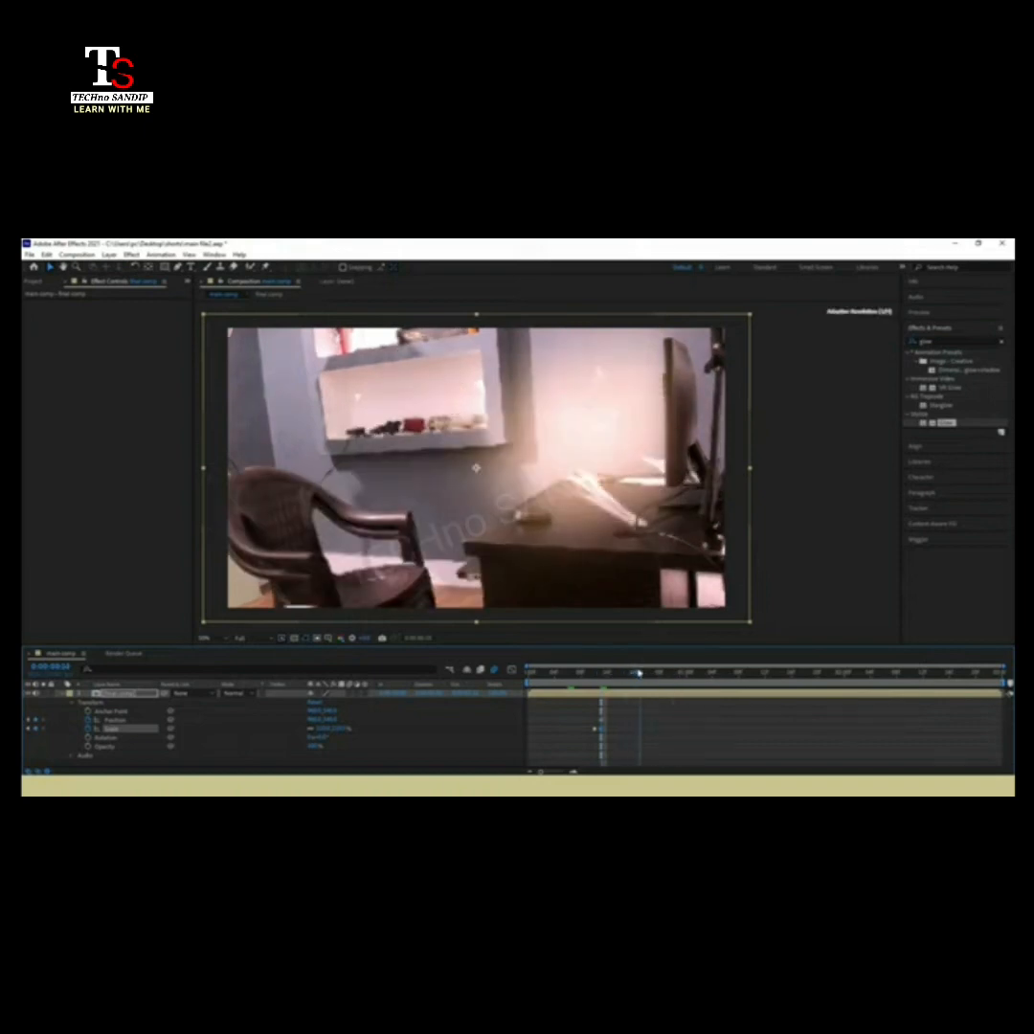
{"action": "left_click_drag", "start_coordinate": [324, 730], "coordinate": [330, 730]}
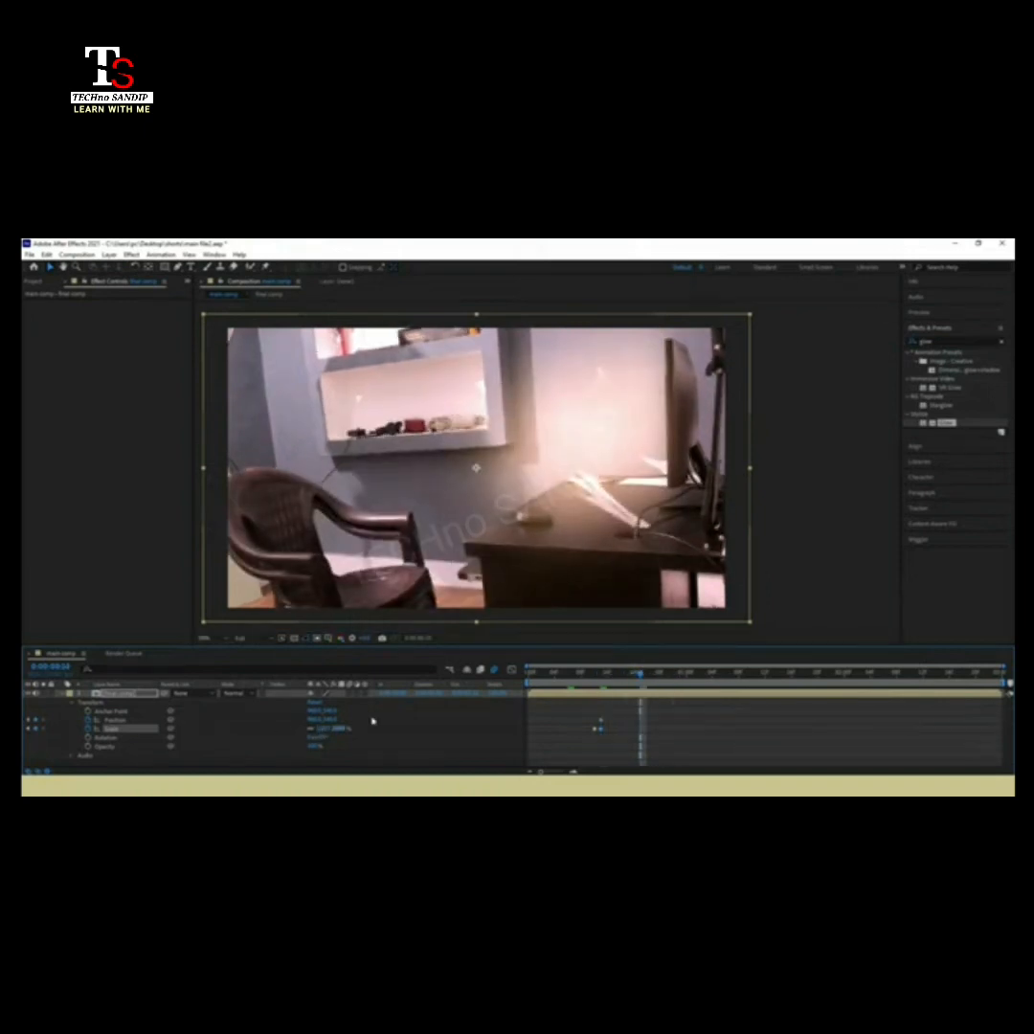
{"action": "left_click", "coordinate": [324, 728]}
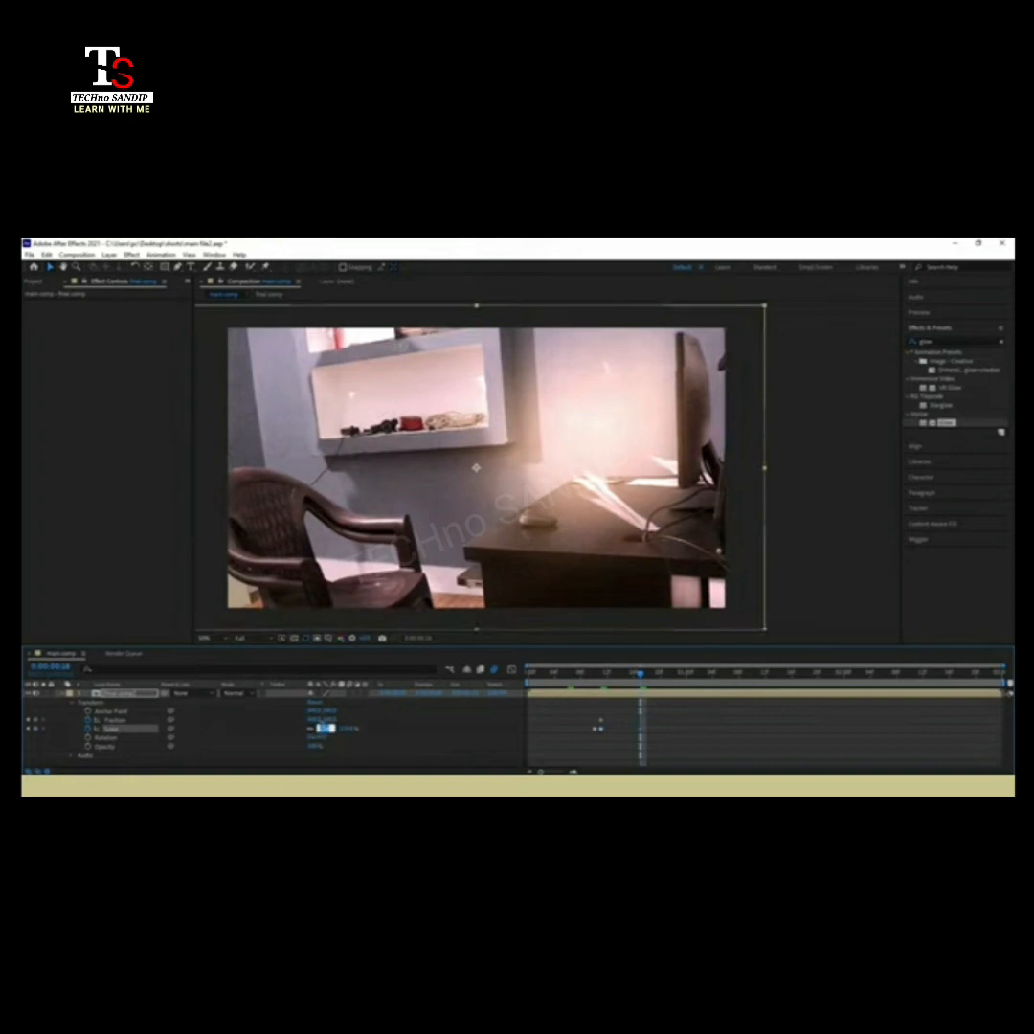
{"action": "type", "text": "102"}
{"action": "key", "text": "Return"}
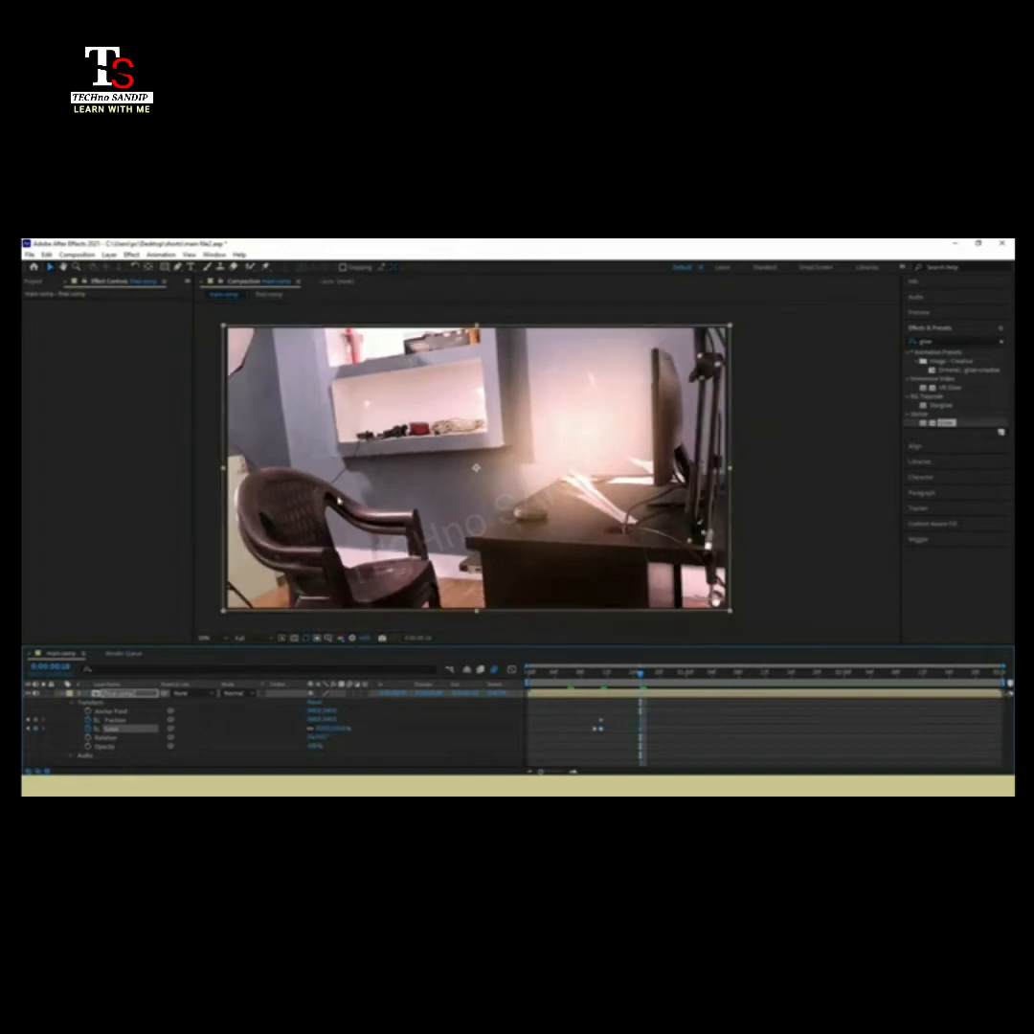
{"action": "left_click", "coordinate": [36, 721]}
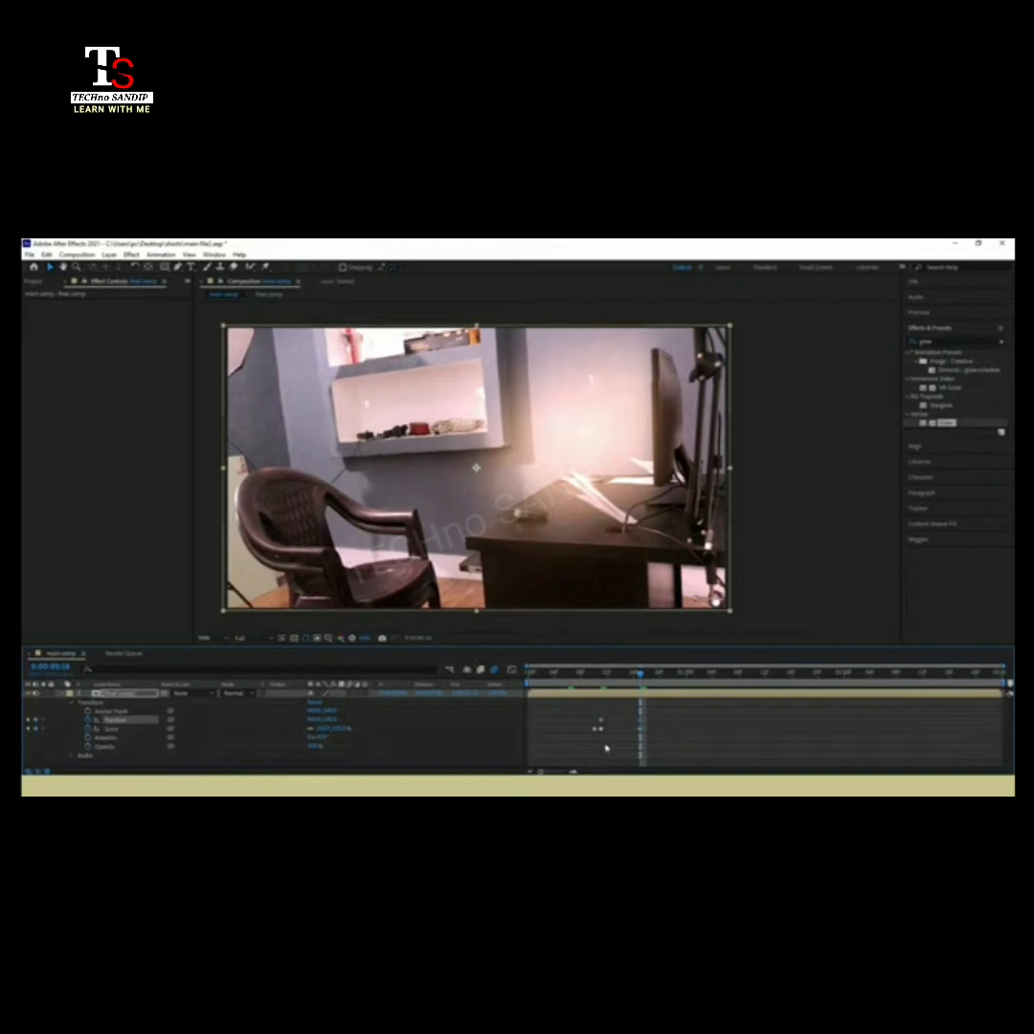
{"action": "left_click", "coordinate": [670, 731]}
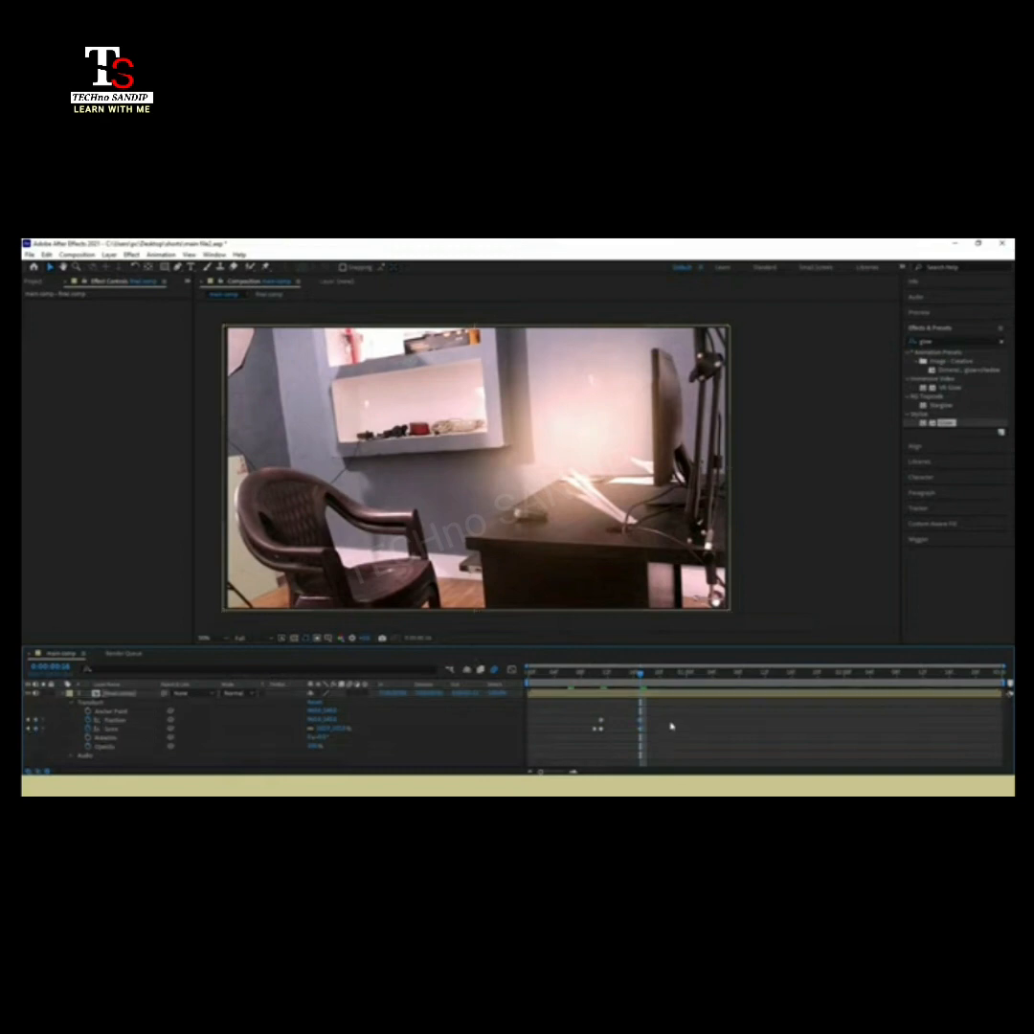
- Select both Position keyframes for the Wiggler and set its Noise Type to Jagged and Dimensions to All Independently
{"action": "left_click", "coordinate": [920, 541]}
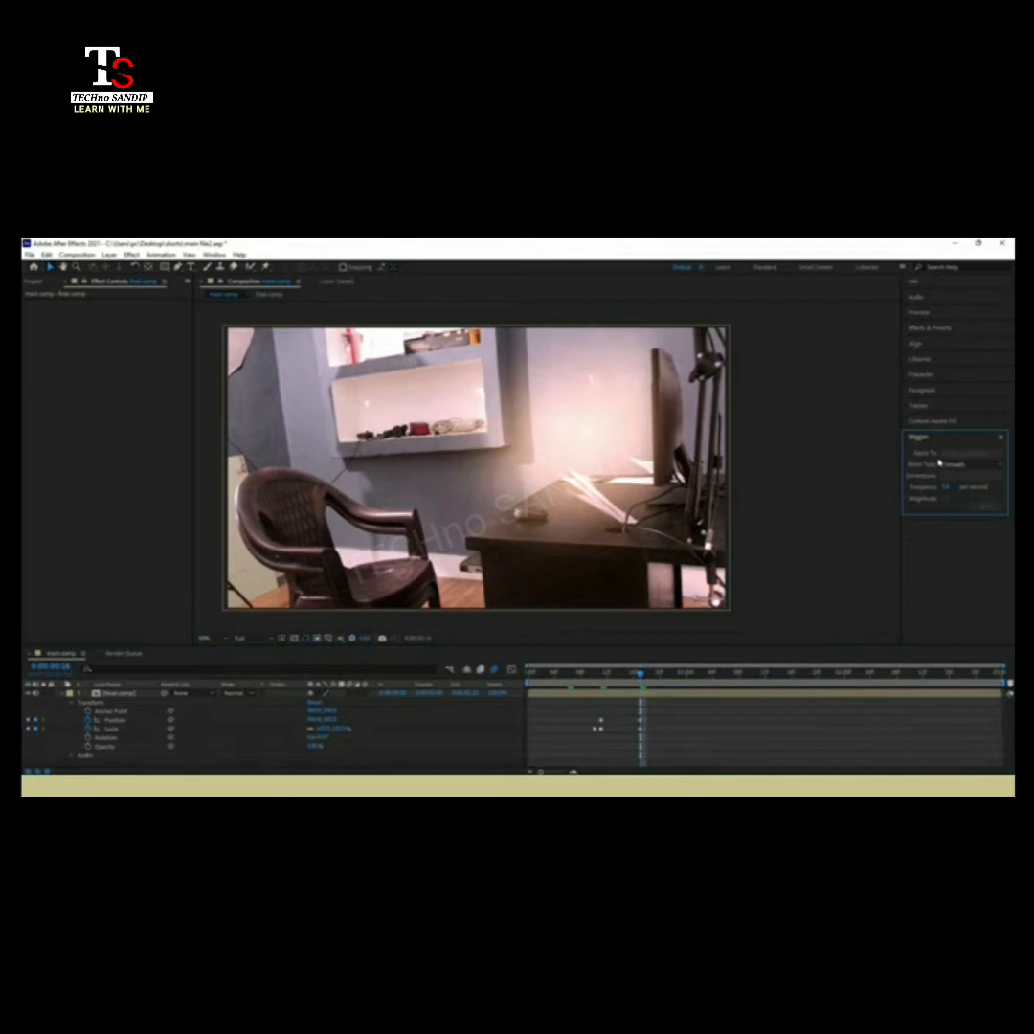
{"action": "left_click", "coordinate": [213, 255]}
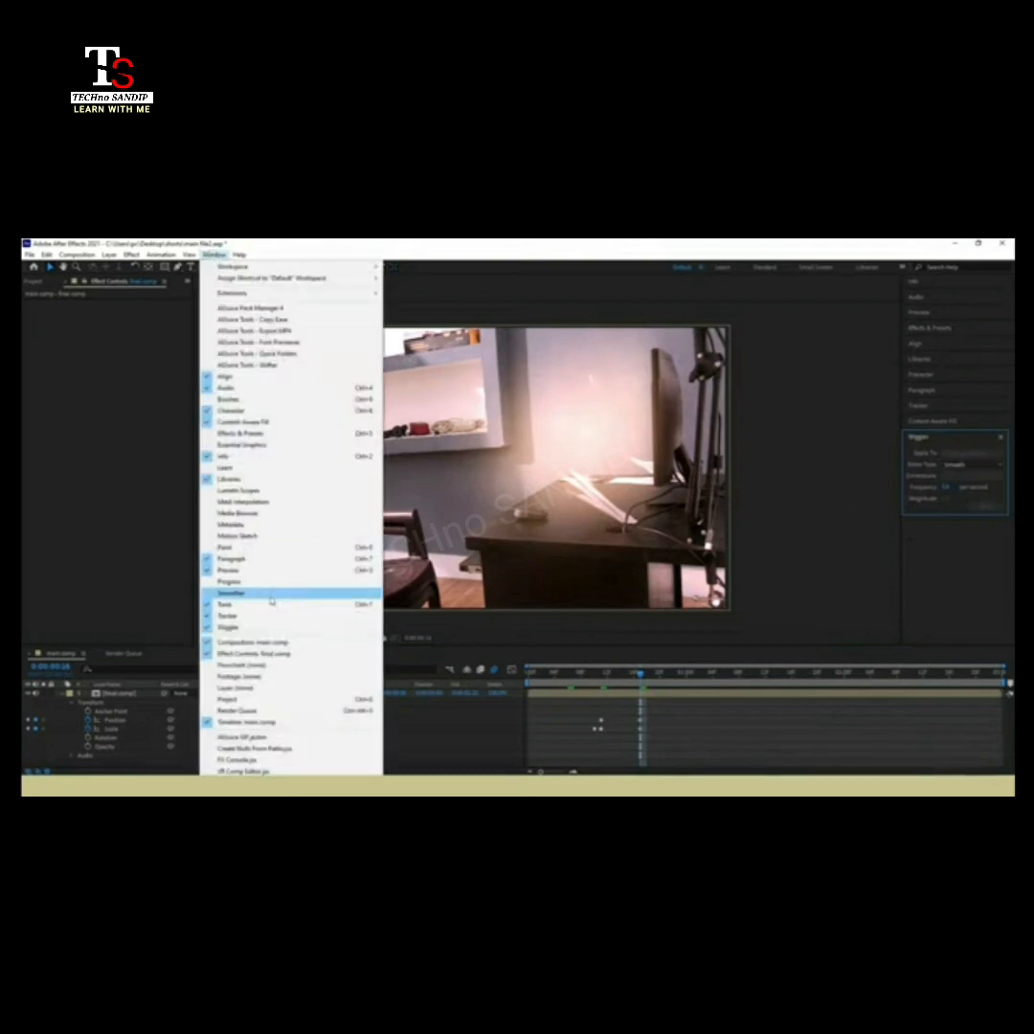
{"action": "left_click", "coordinate": [659, 722]}
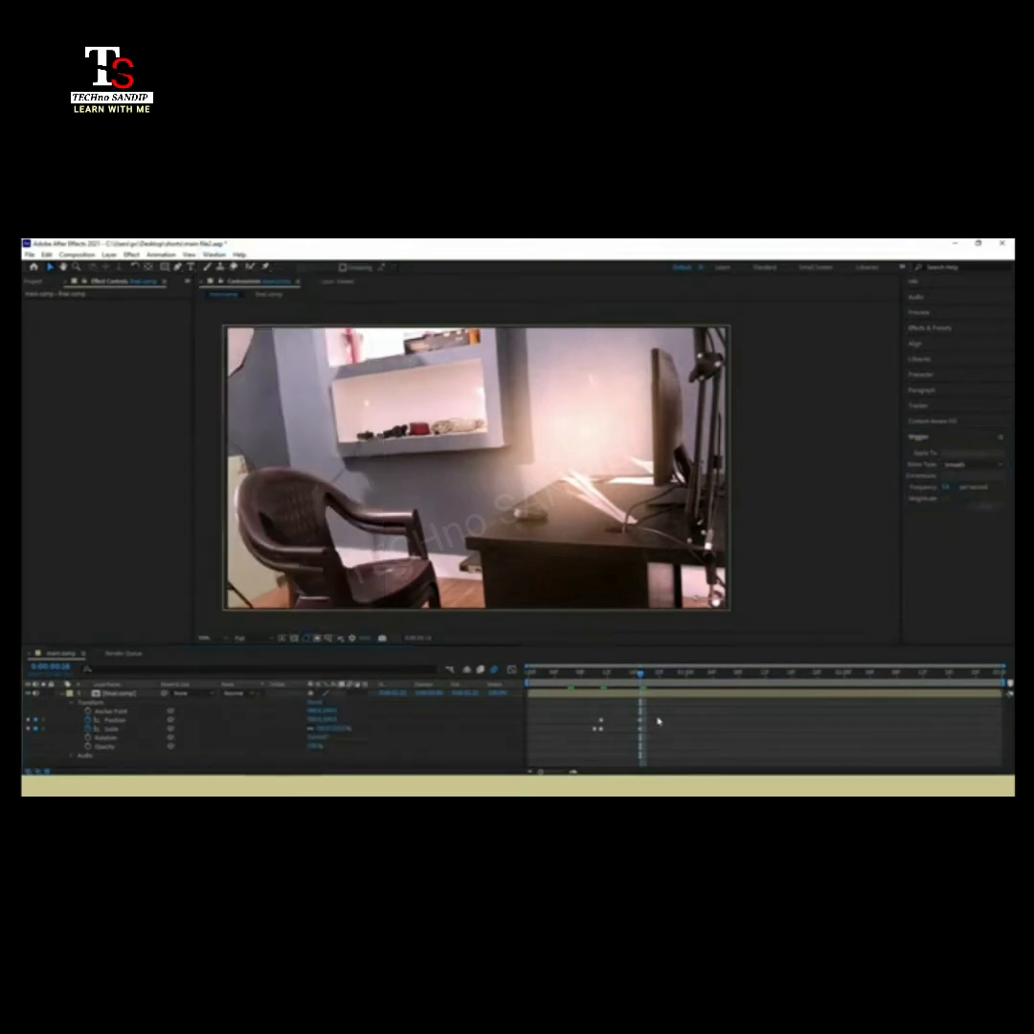
{"action": "left_click_drag", "start_coordinate": [659, 721], "coordinate": [572, 727]}
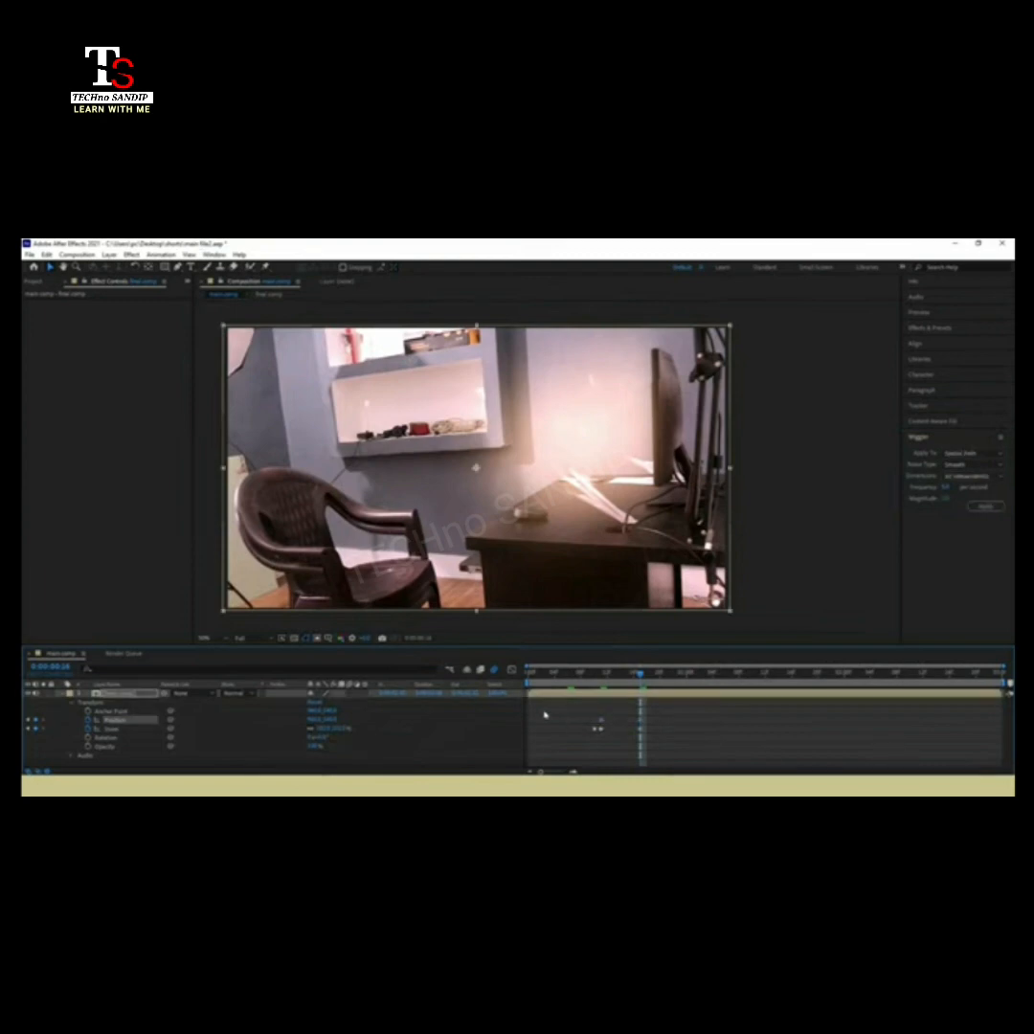
{"action": "left_click", "coordinate": [963, 475]}
{"action": "left_click", "coordinate": [966, 475]}
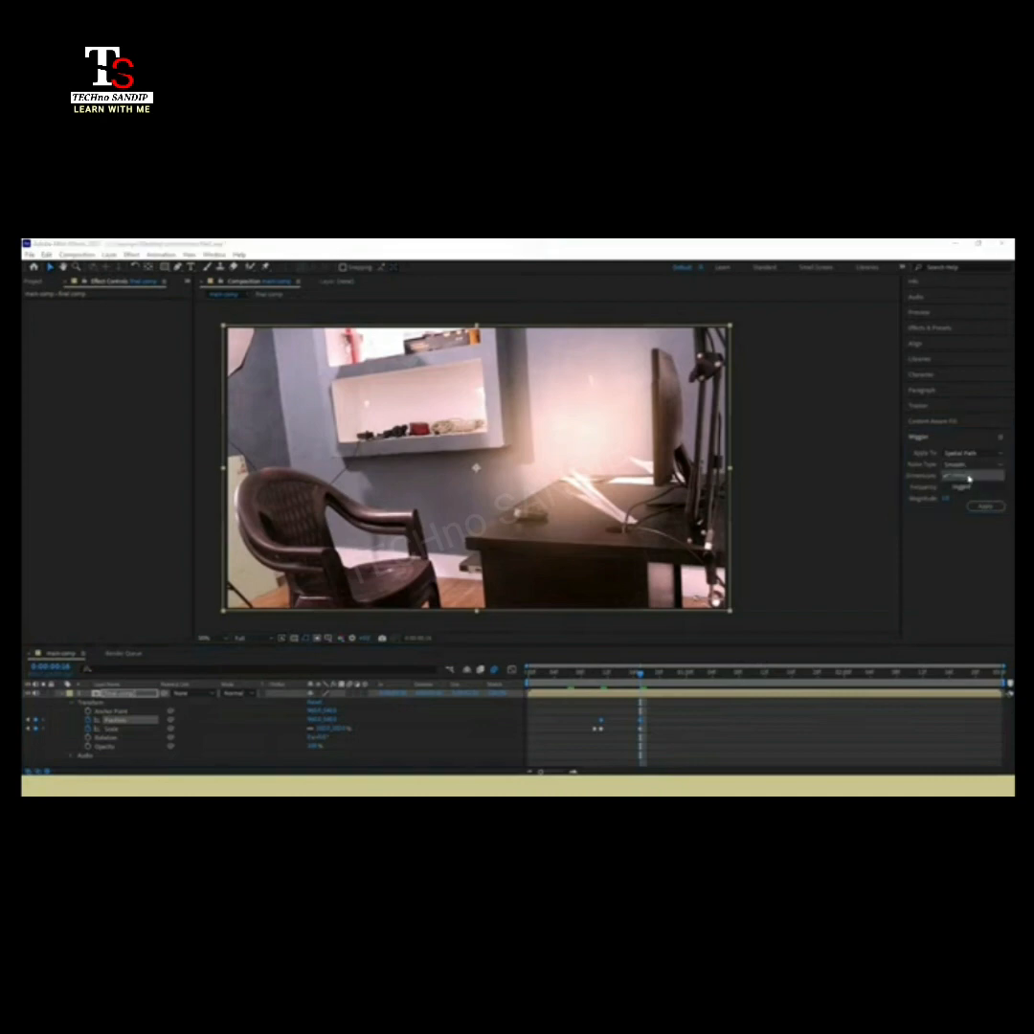
{"action": "left_click", "coordinate": [965, 485]}
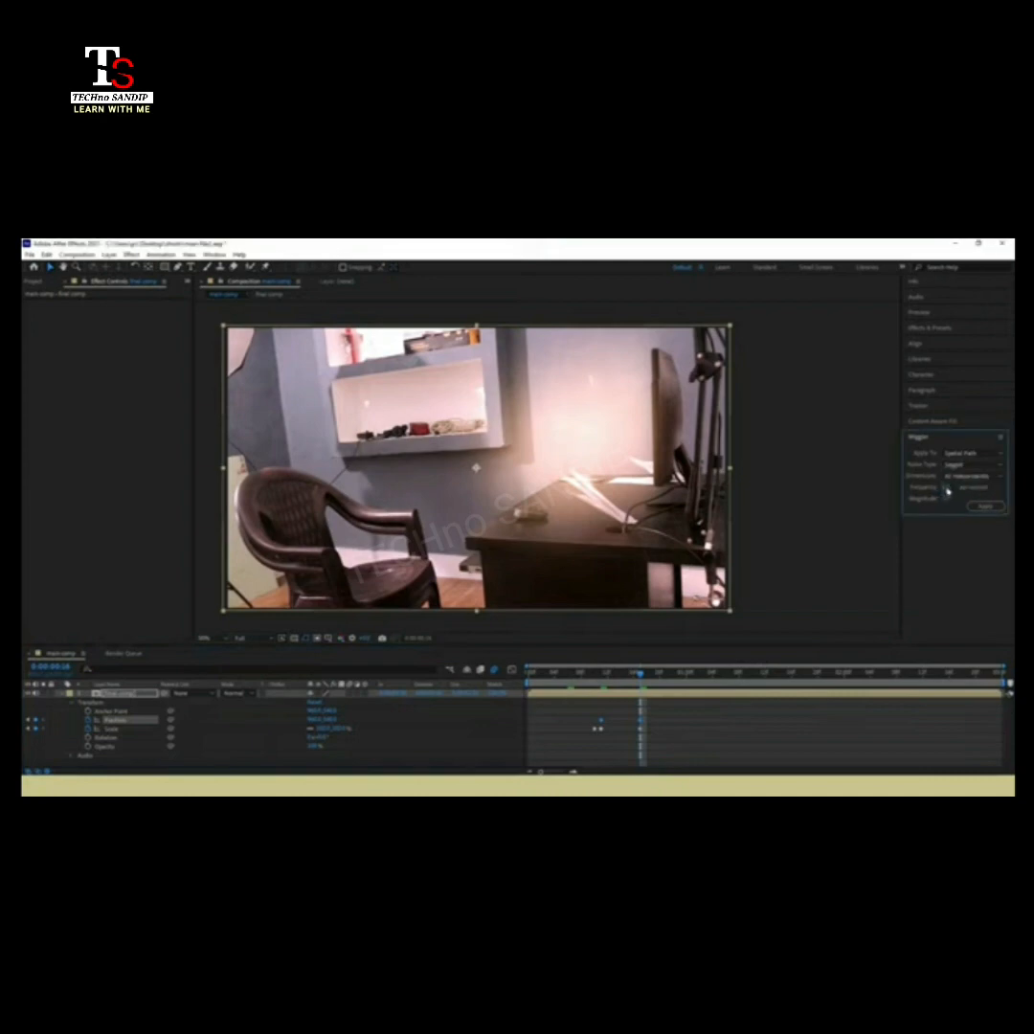
- Adjust the Wiggler's Frequency and Magnitude, apply it to the Position keyframes and preview the camera shake
{"action": "left_click", "coordinate": [949, 486]}
{"action": "left_click", "coordinate": [950, 497]}
{"action": "left_click", "coordinate": [991, 508]}
{"action": "key", "text": "space"}
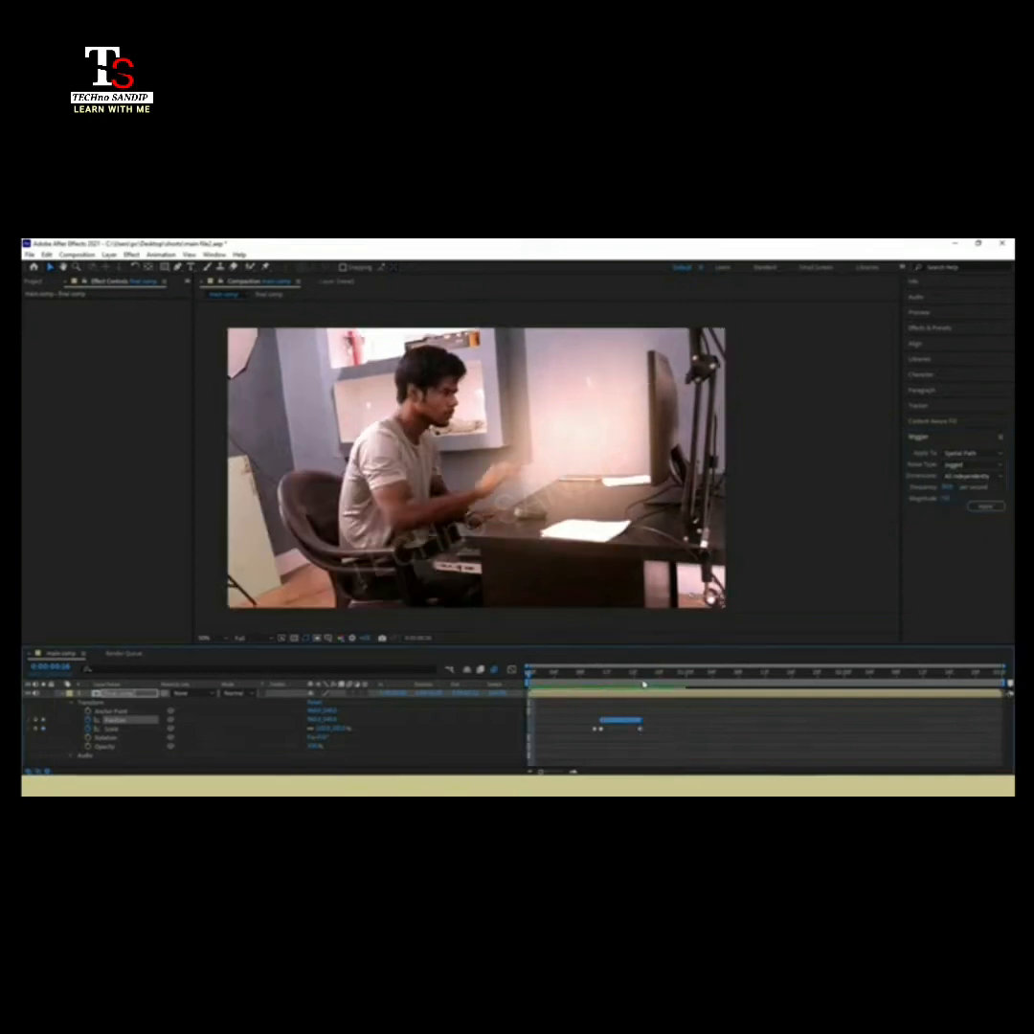